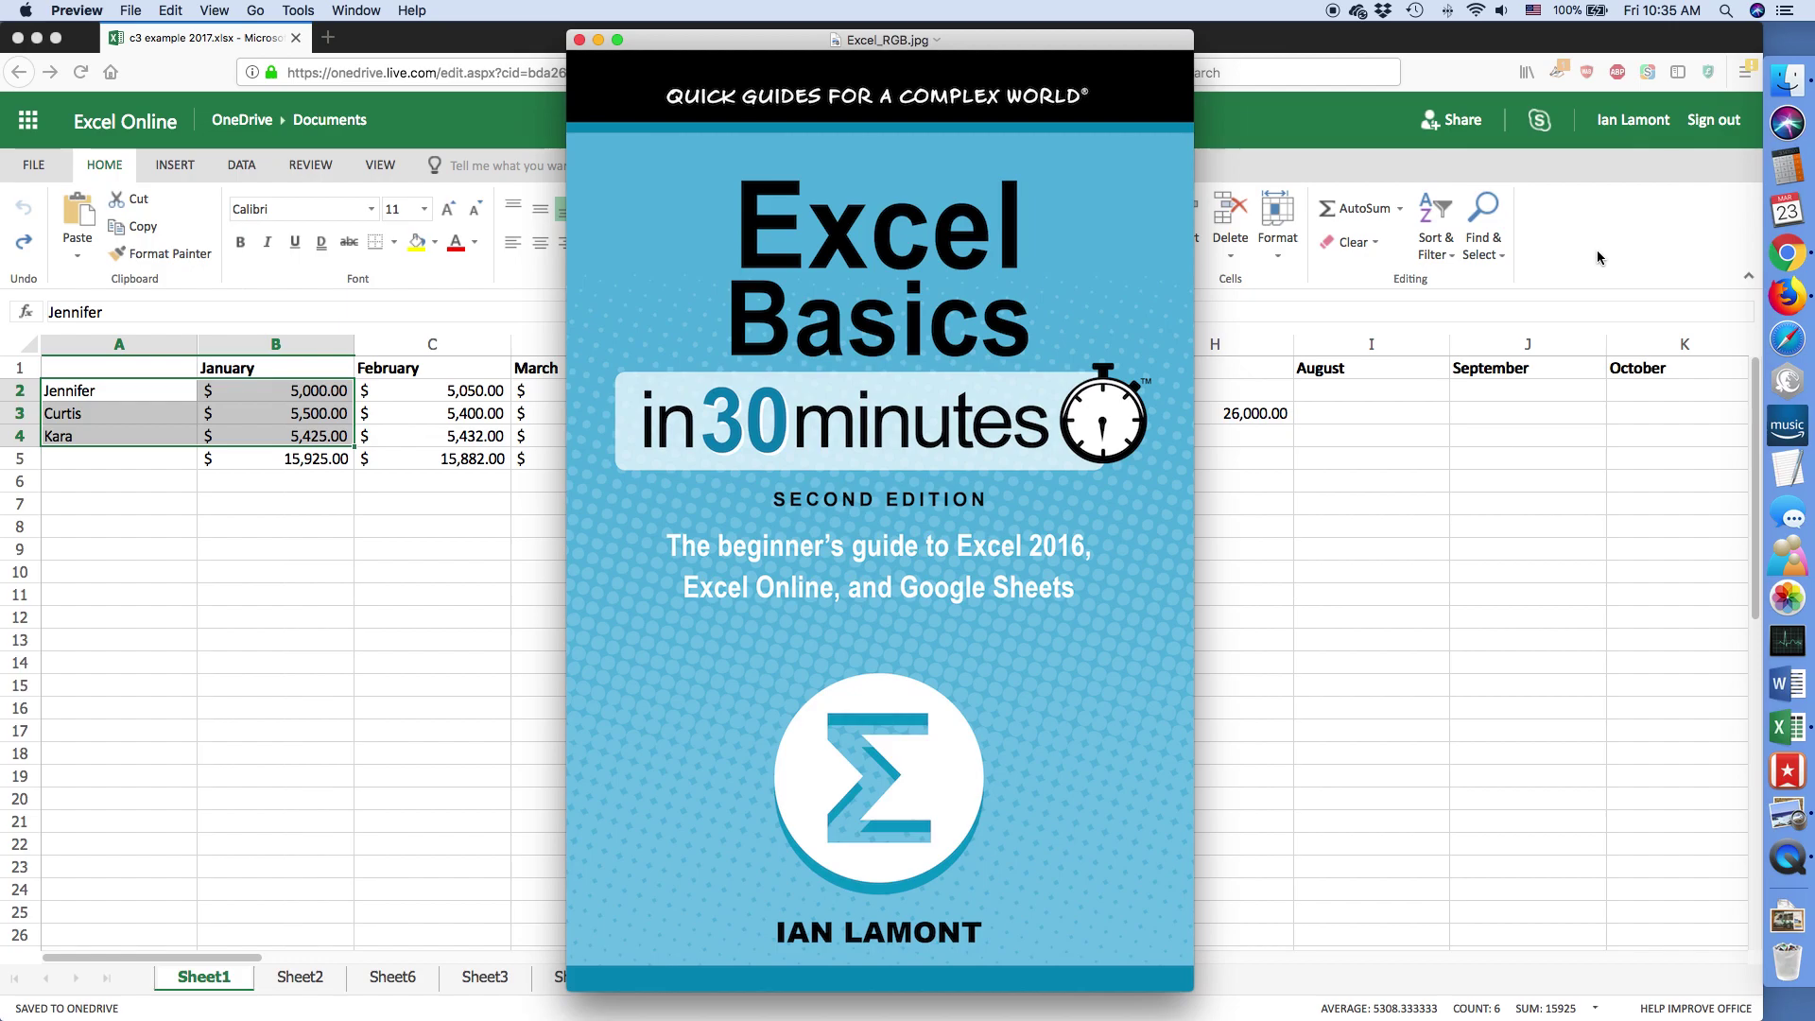
key("super+Tab")
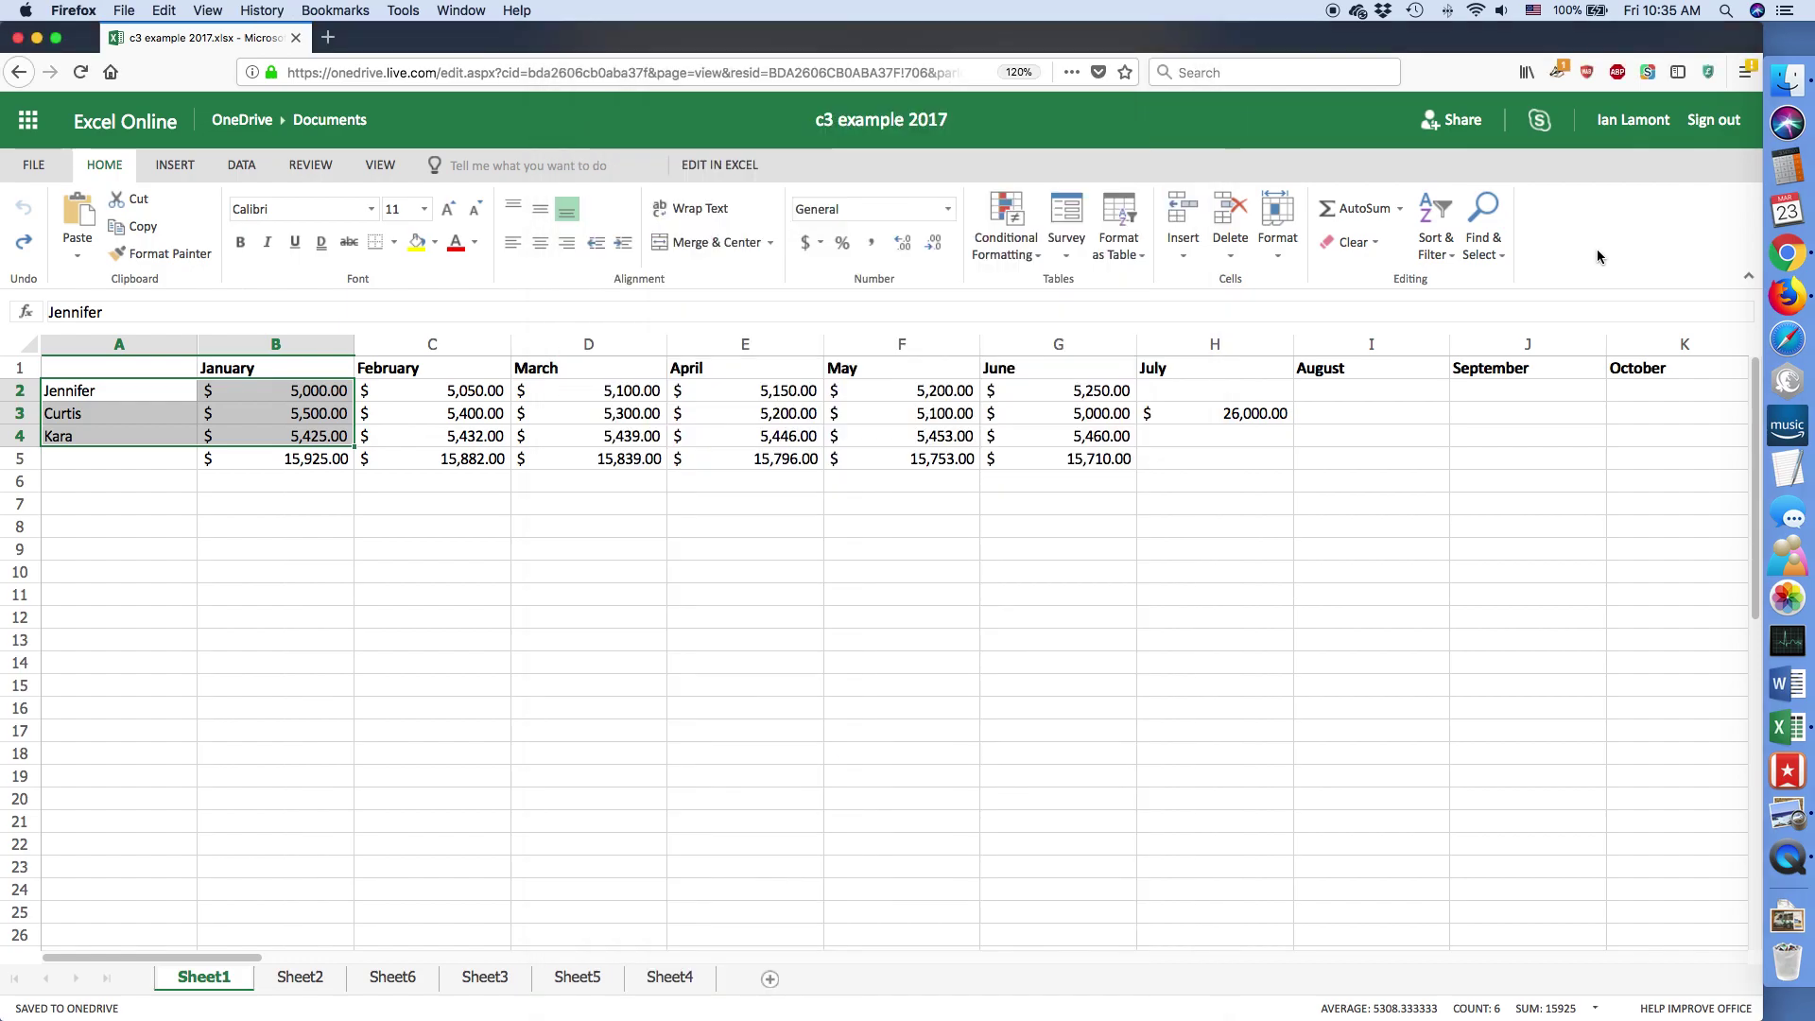
key("super+Tab")
key("super+Tab")
key("super+Tab")
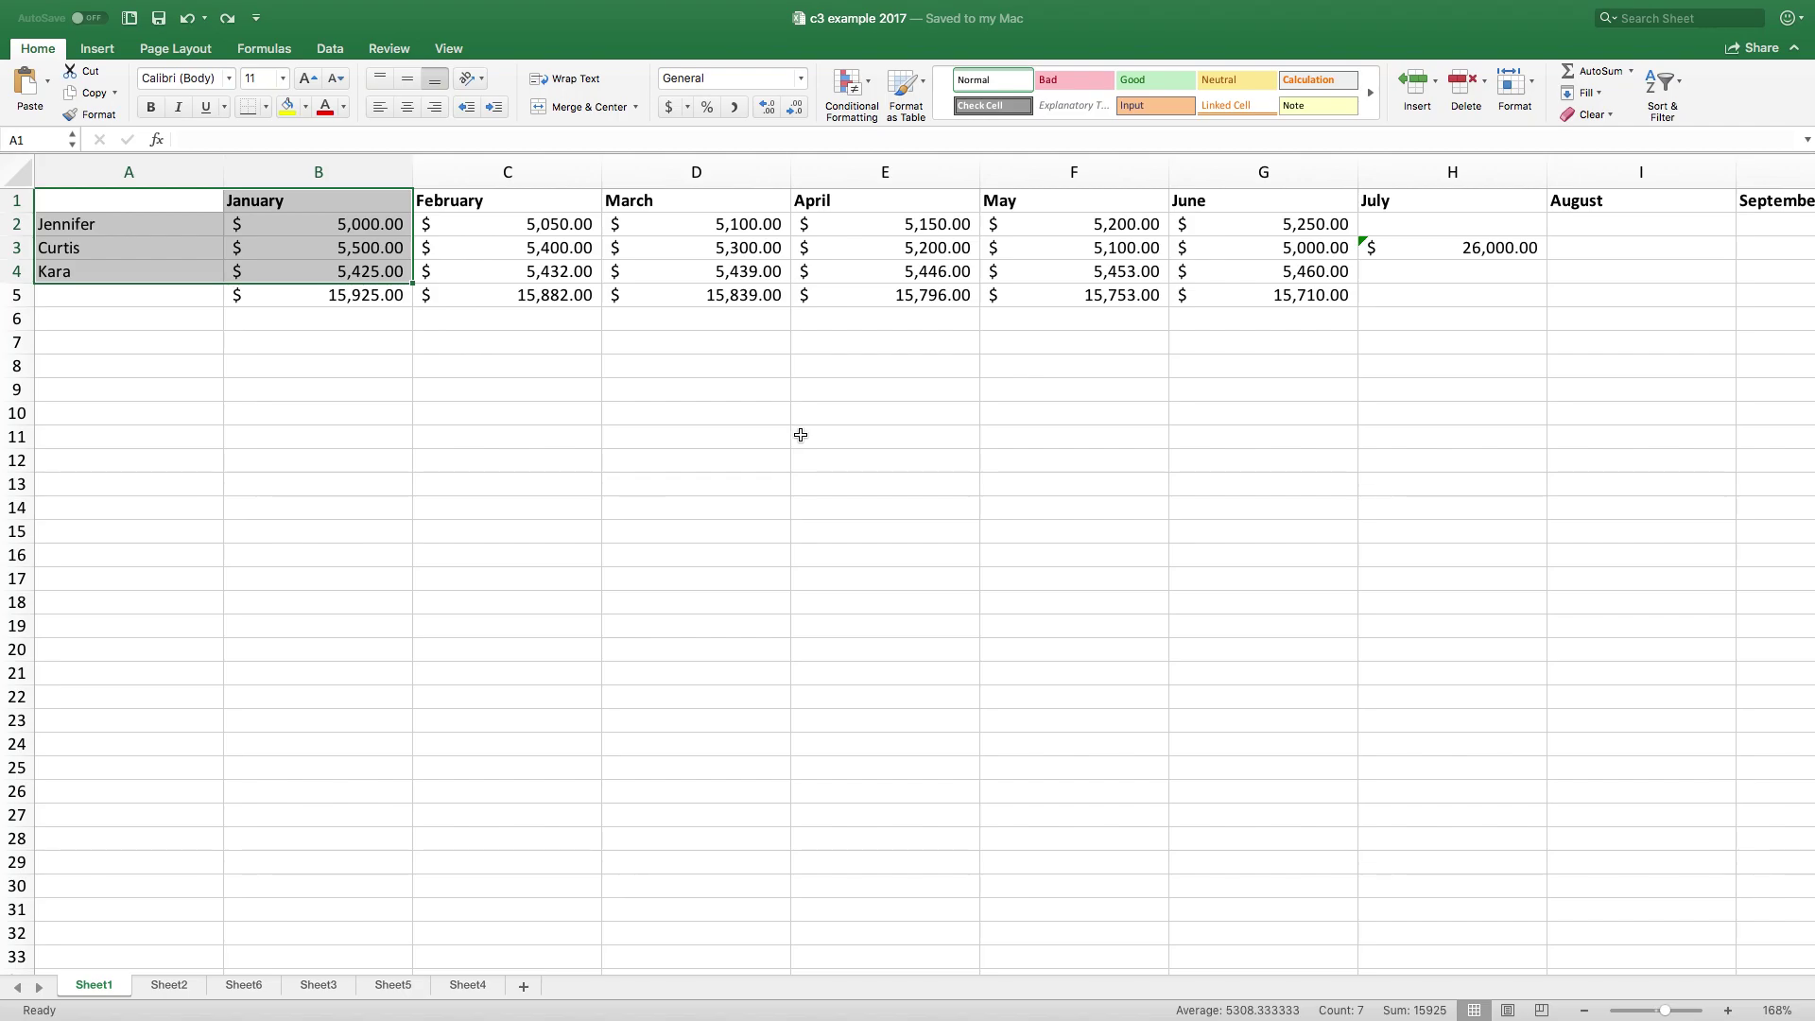
key("super+Tab")
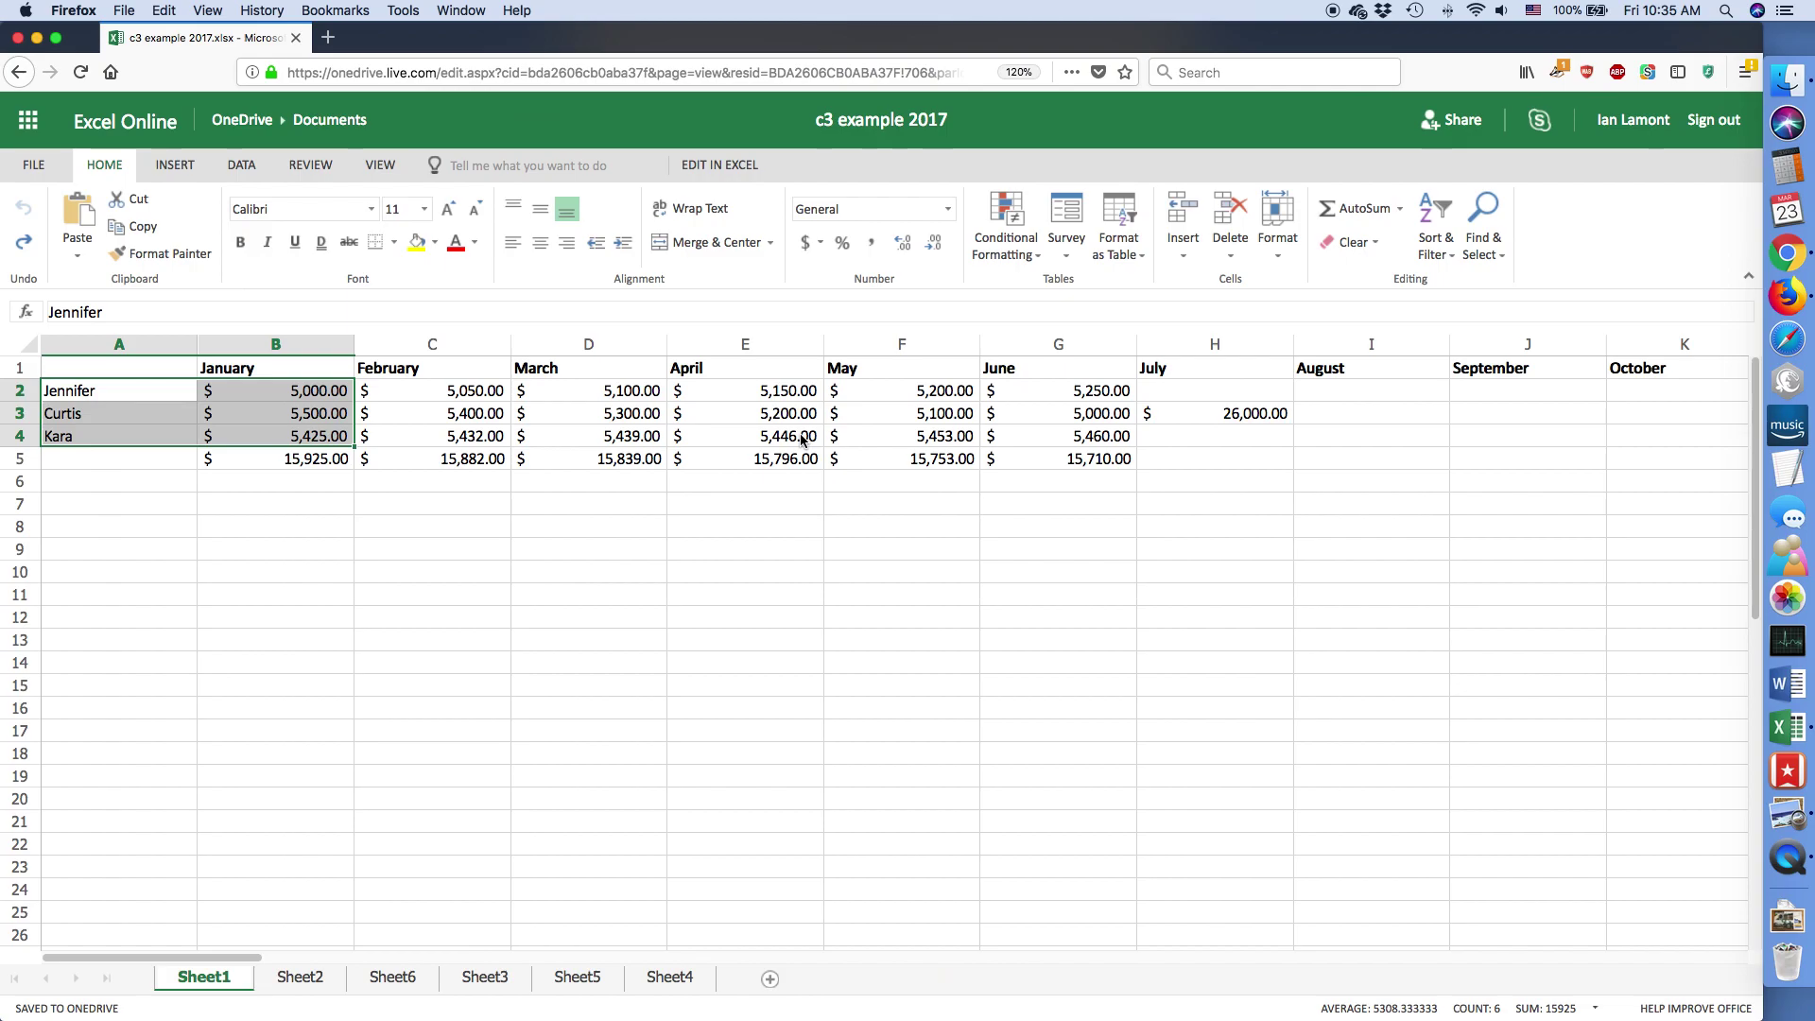
Switch to Excel 2016 and browse the Insert, Page Layout, Formulas, Data and Review tabs.
key("super+Tab")
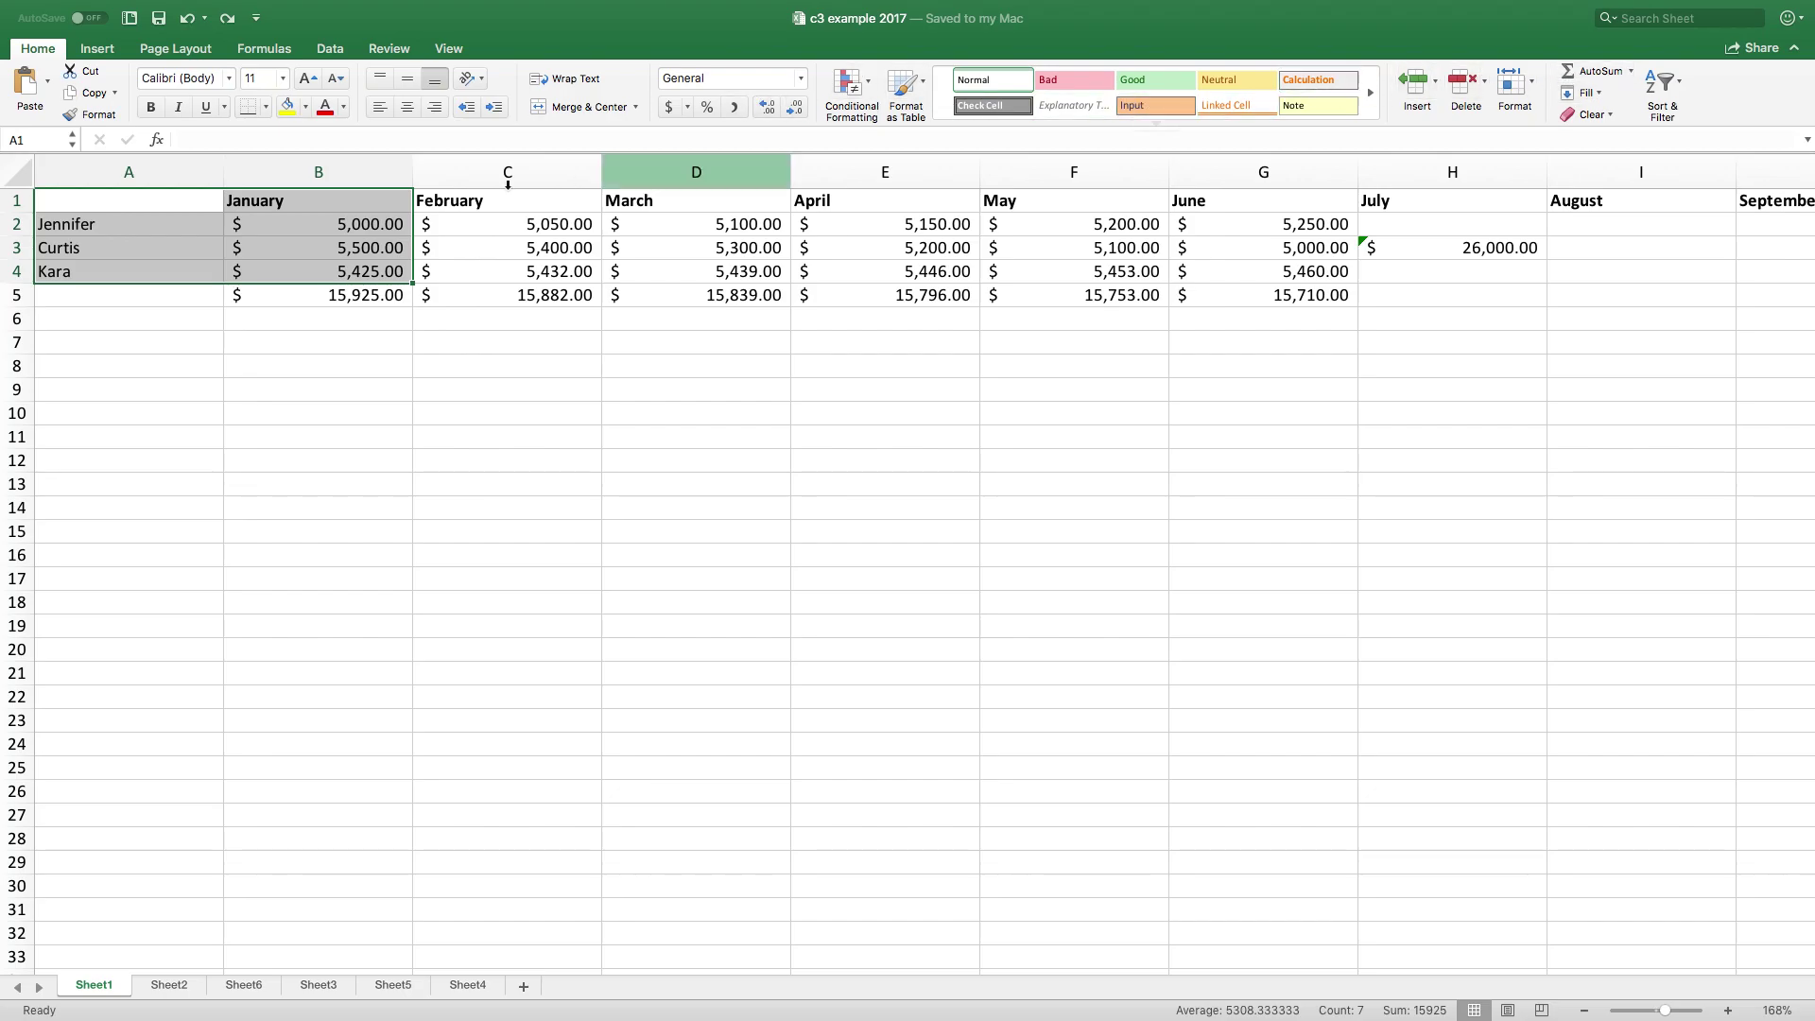
left_click(90, 50)
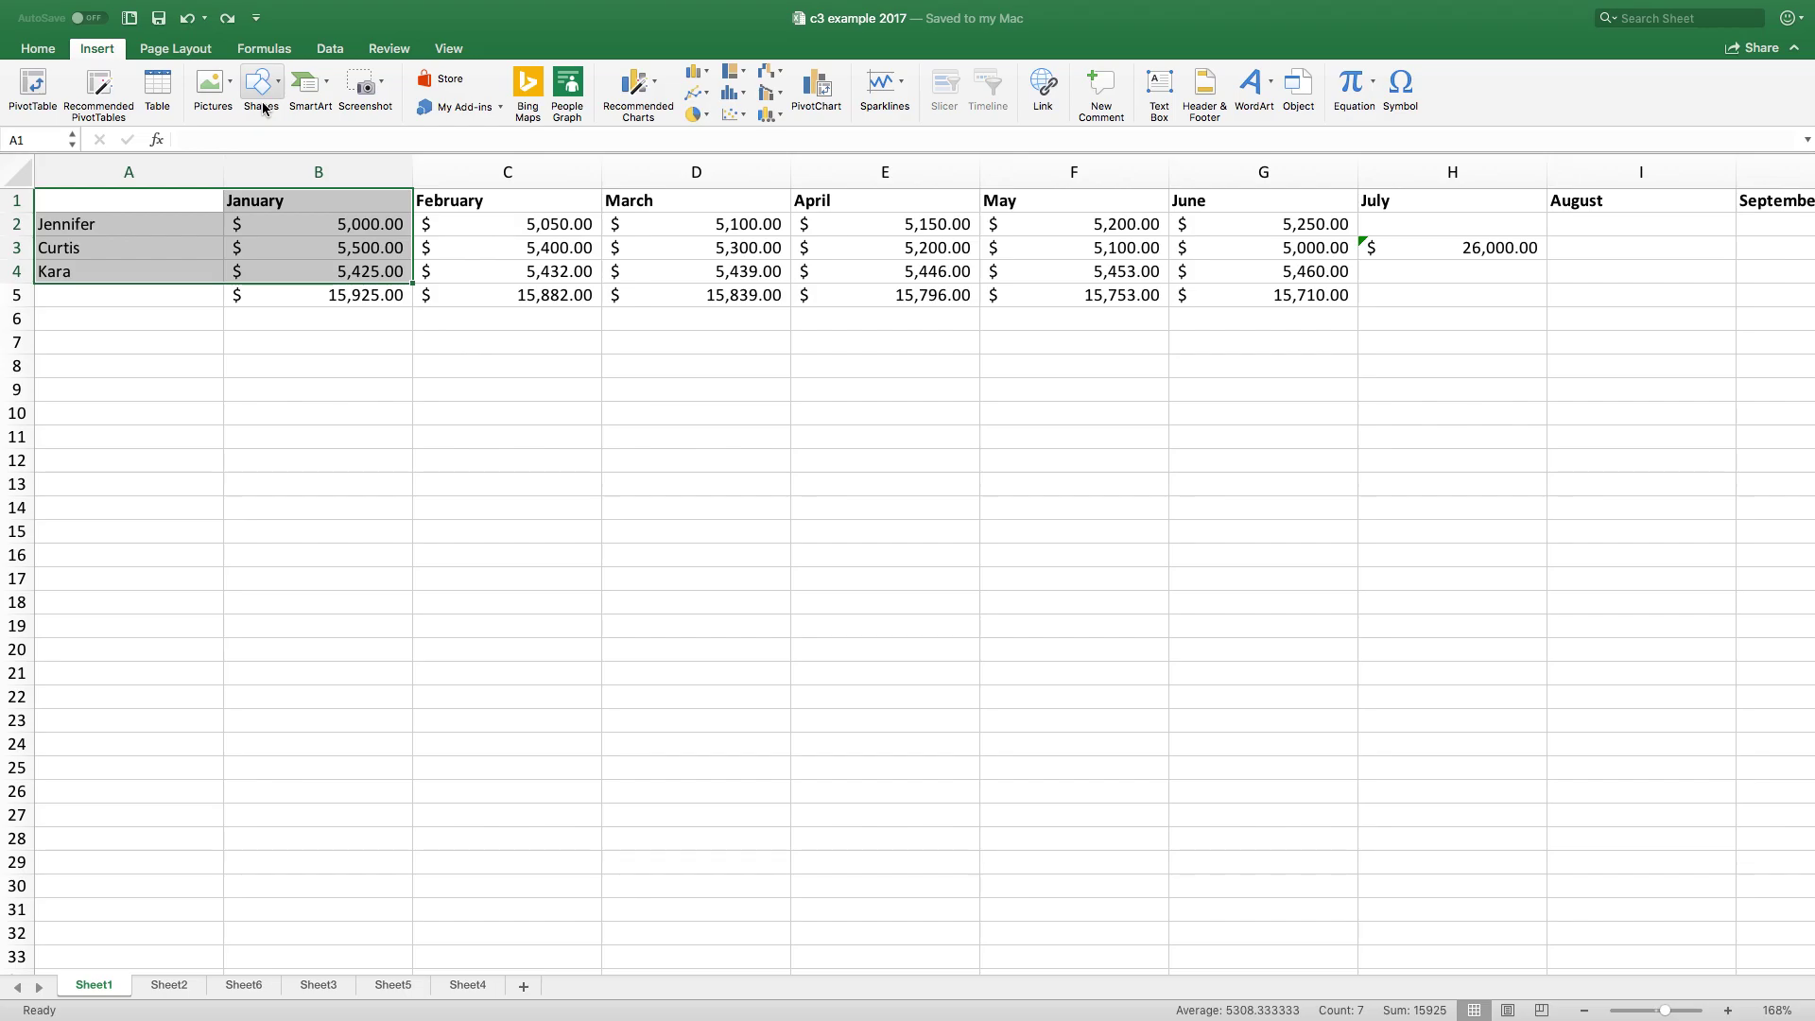
left_click(211, 53)
left_click(281, 53)
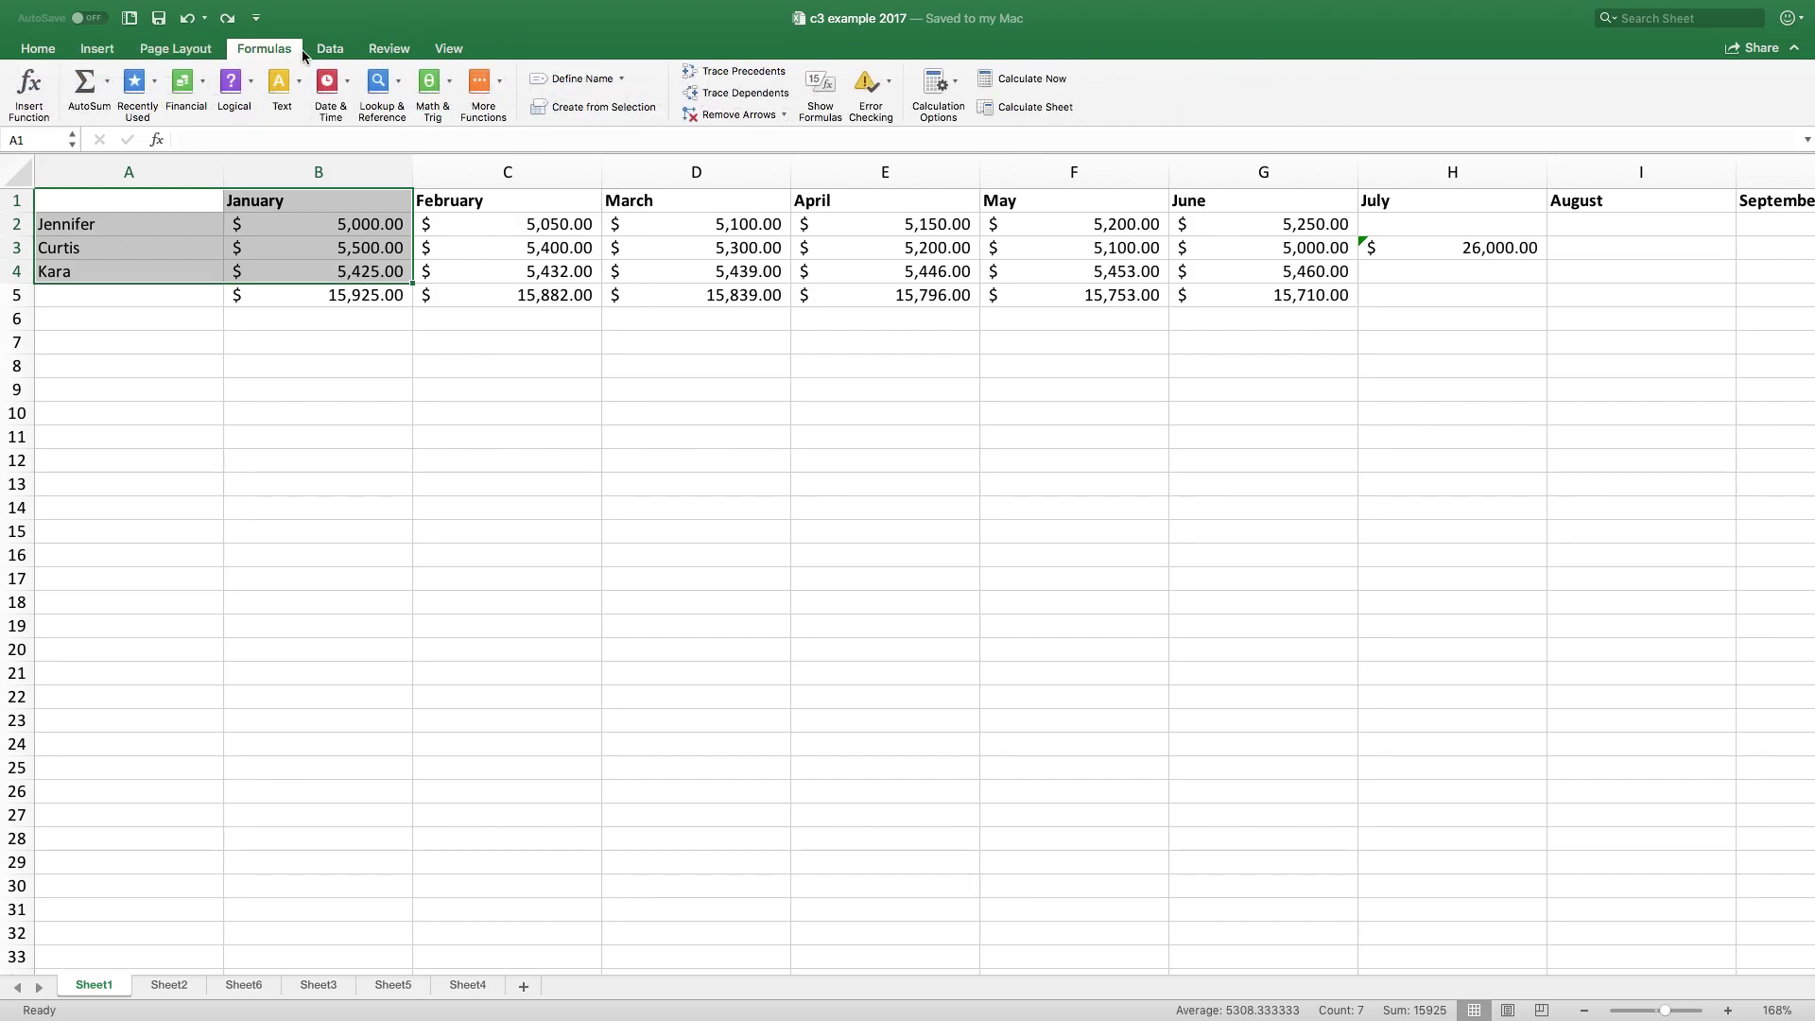
left_click(330, 57)
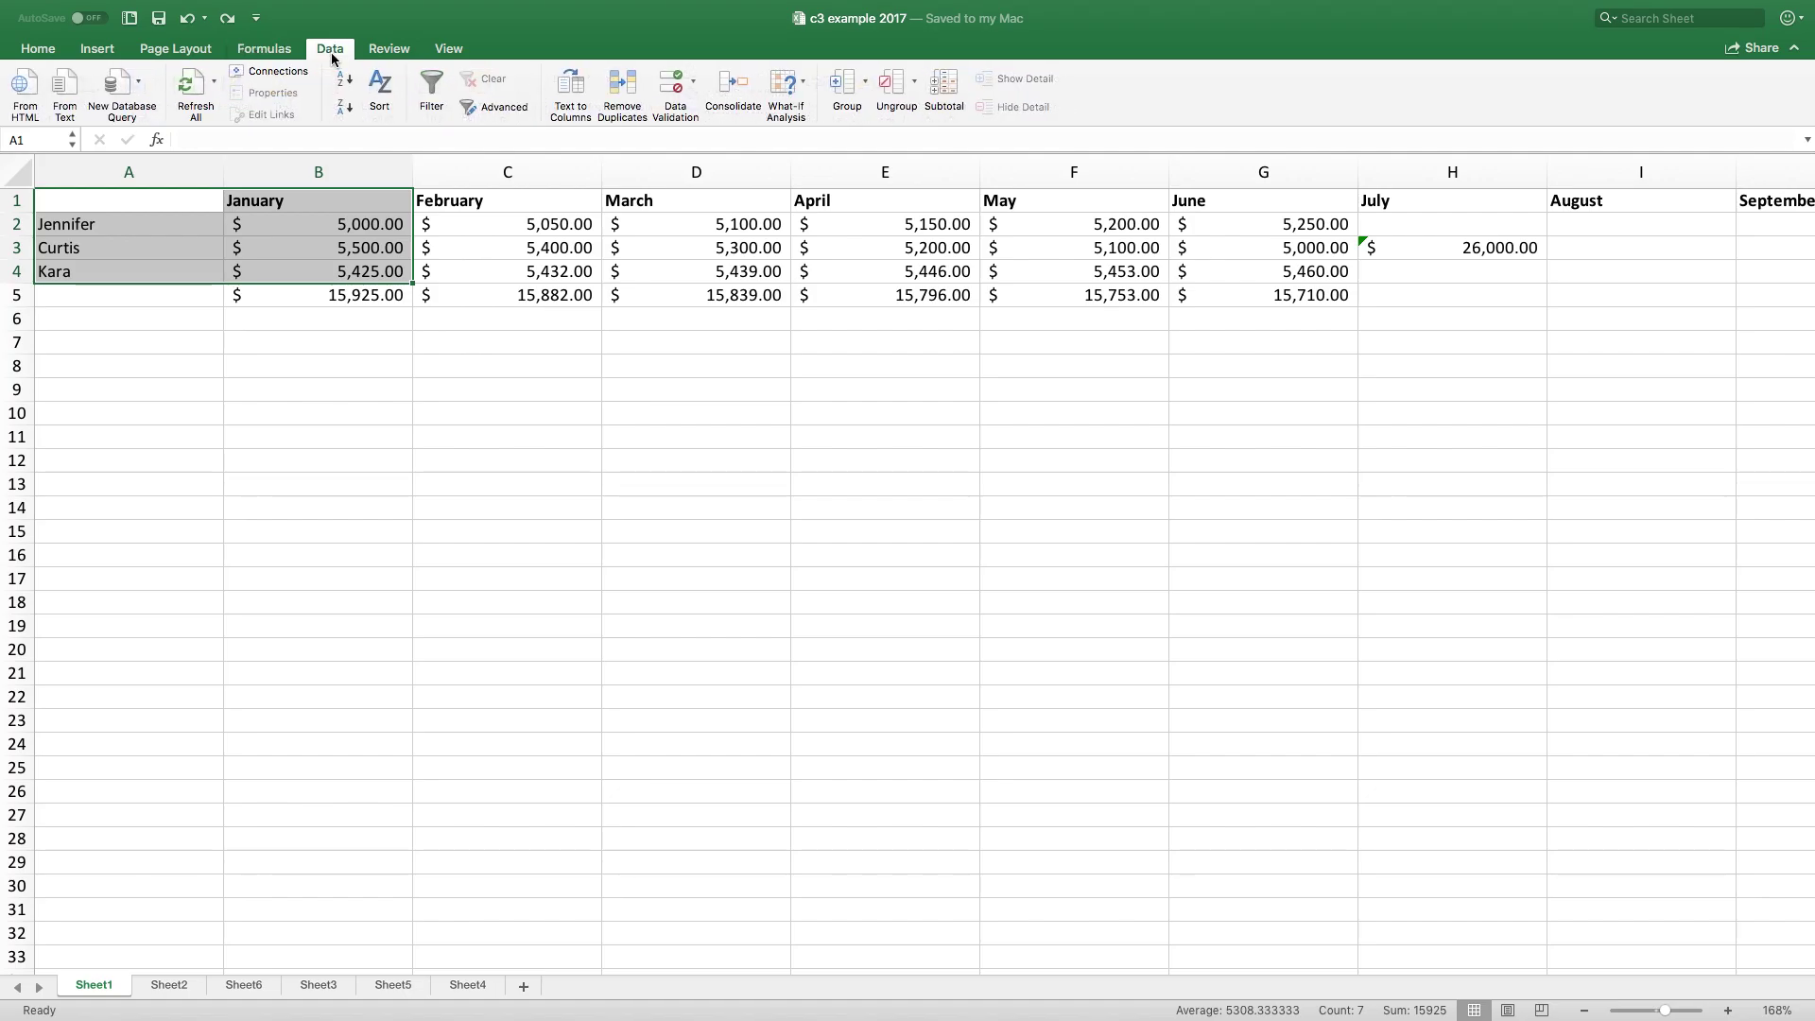
left_click(388, 55)
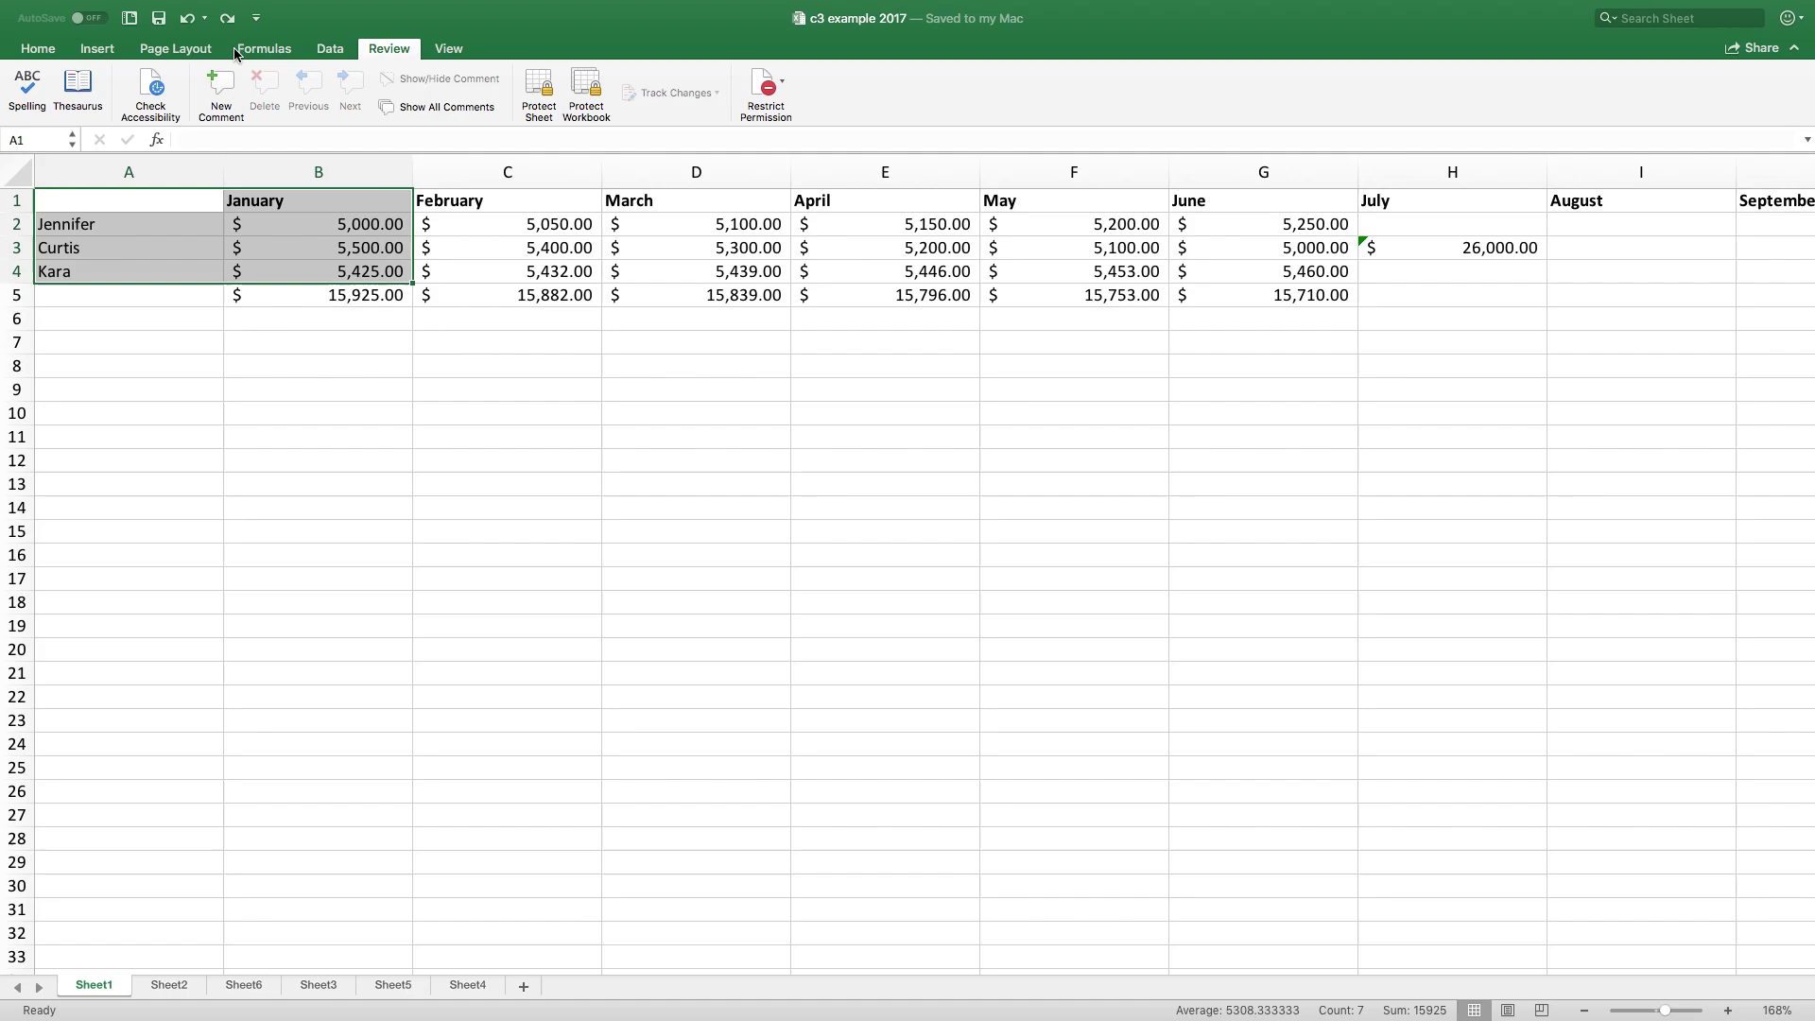
Return Excel 2016 to the Home tab, switch to Firefox, and highlight 'live.com' in the address bar.
left_click(46, 53)
key("super+Tab")
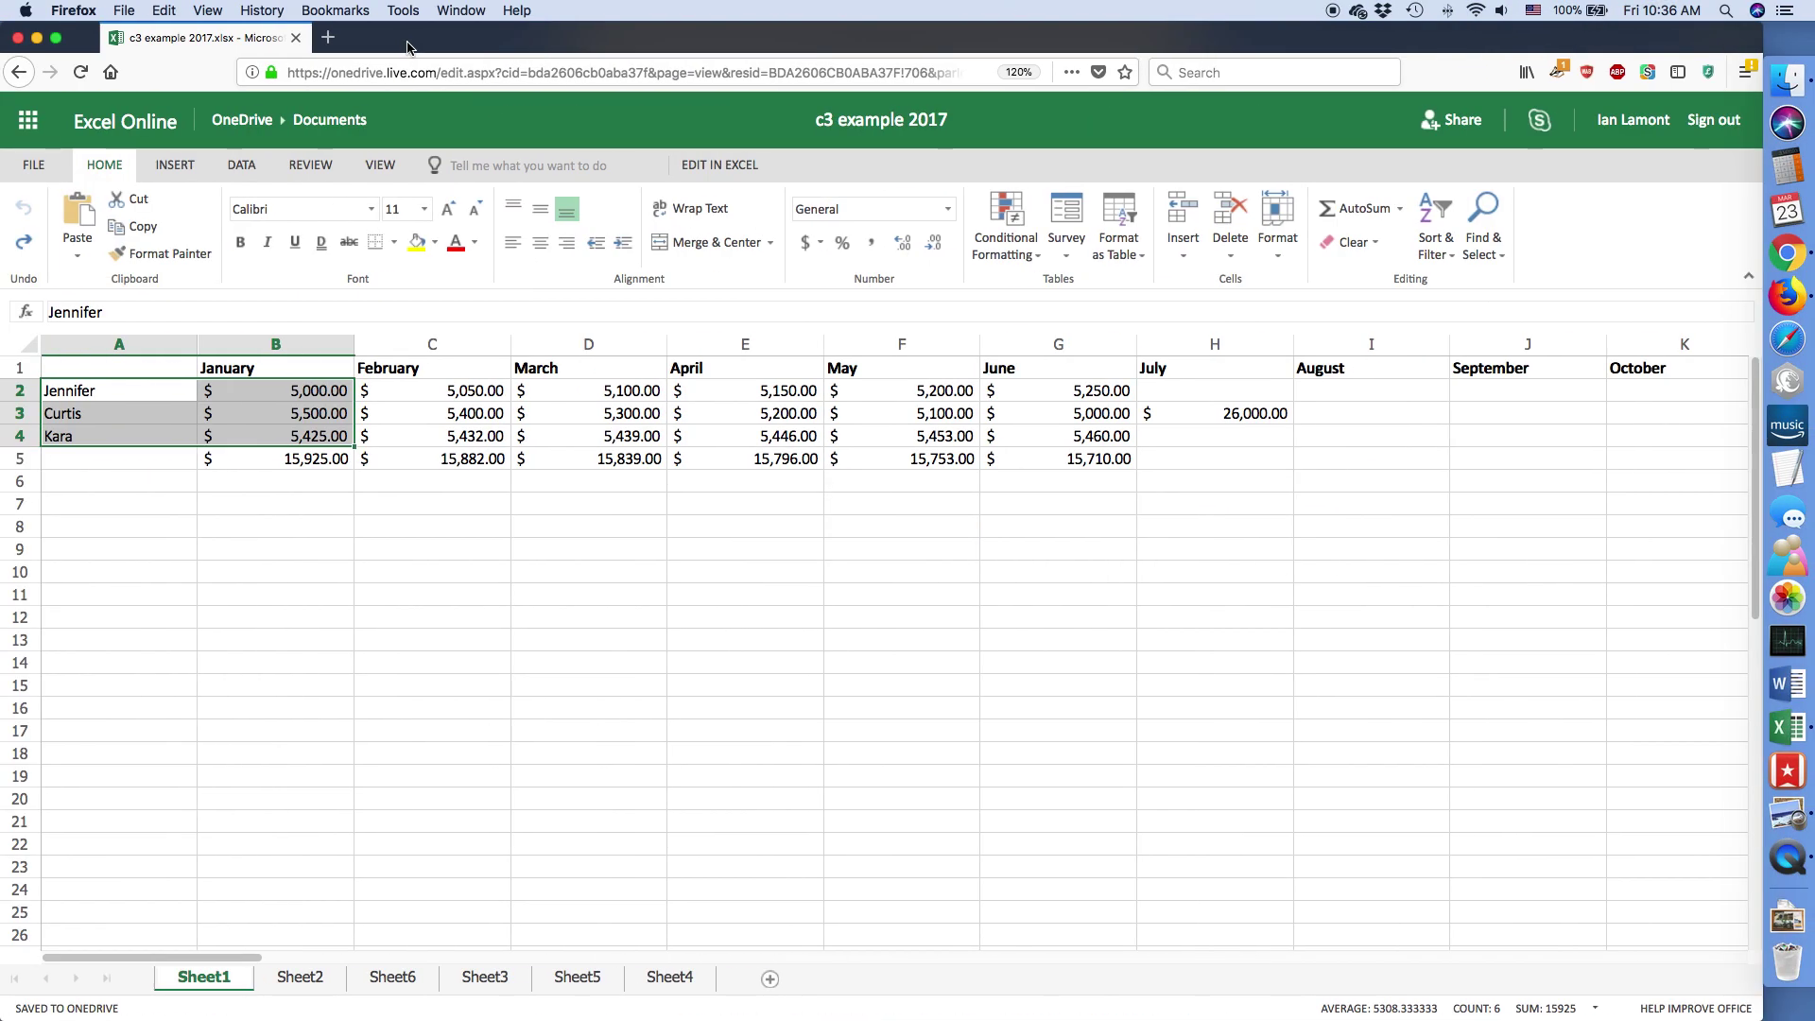
left_click_drag(439, 75, 386, 74)
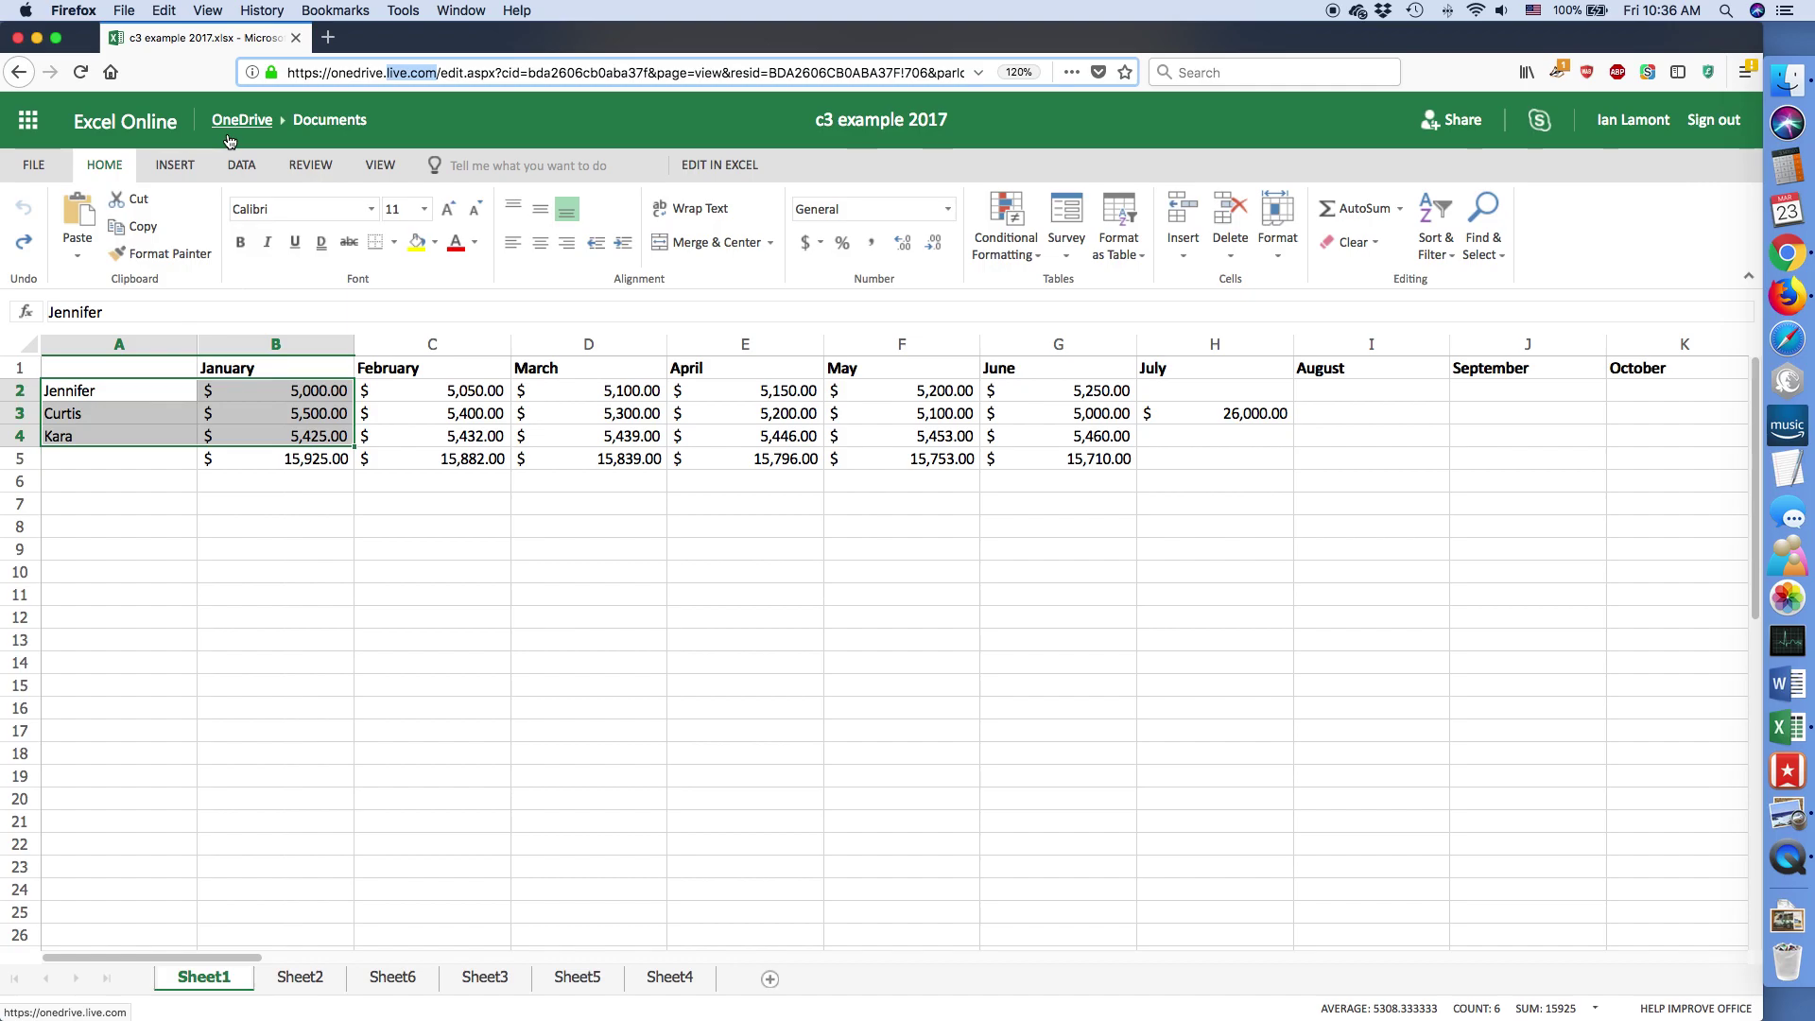
Switch from Firefox back to the desktop Excel 2016 workbook.
key("super+Tab")
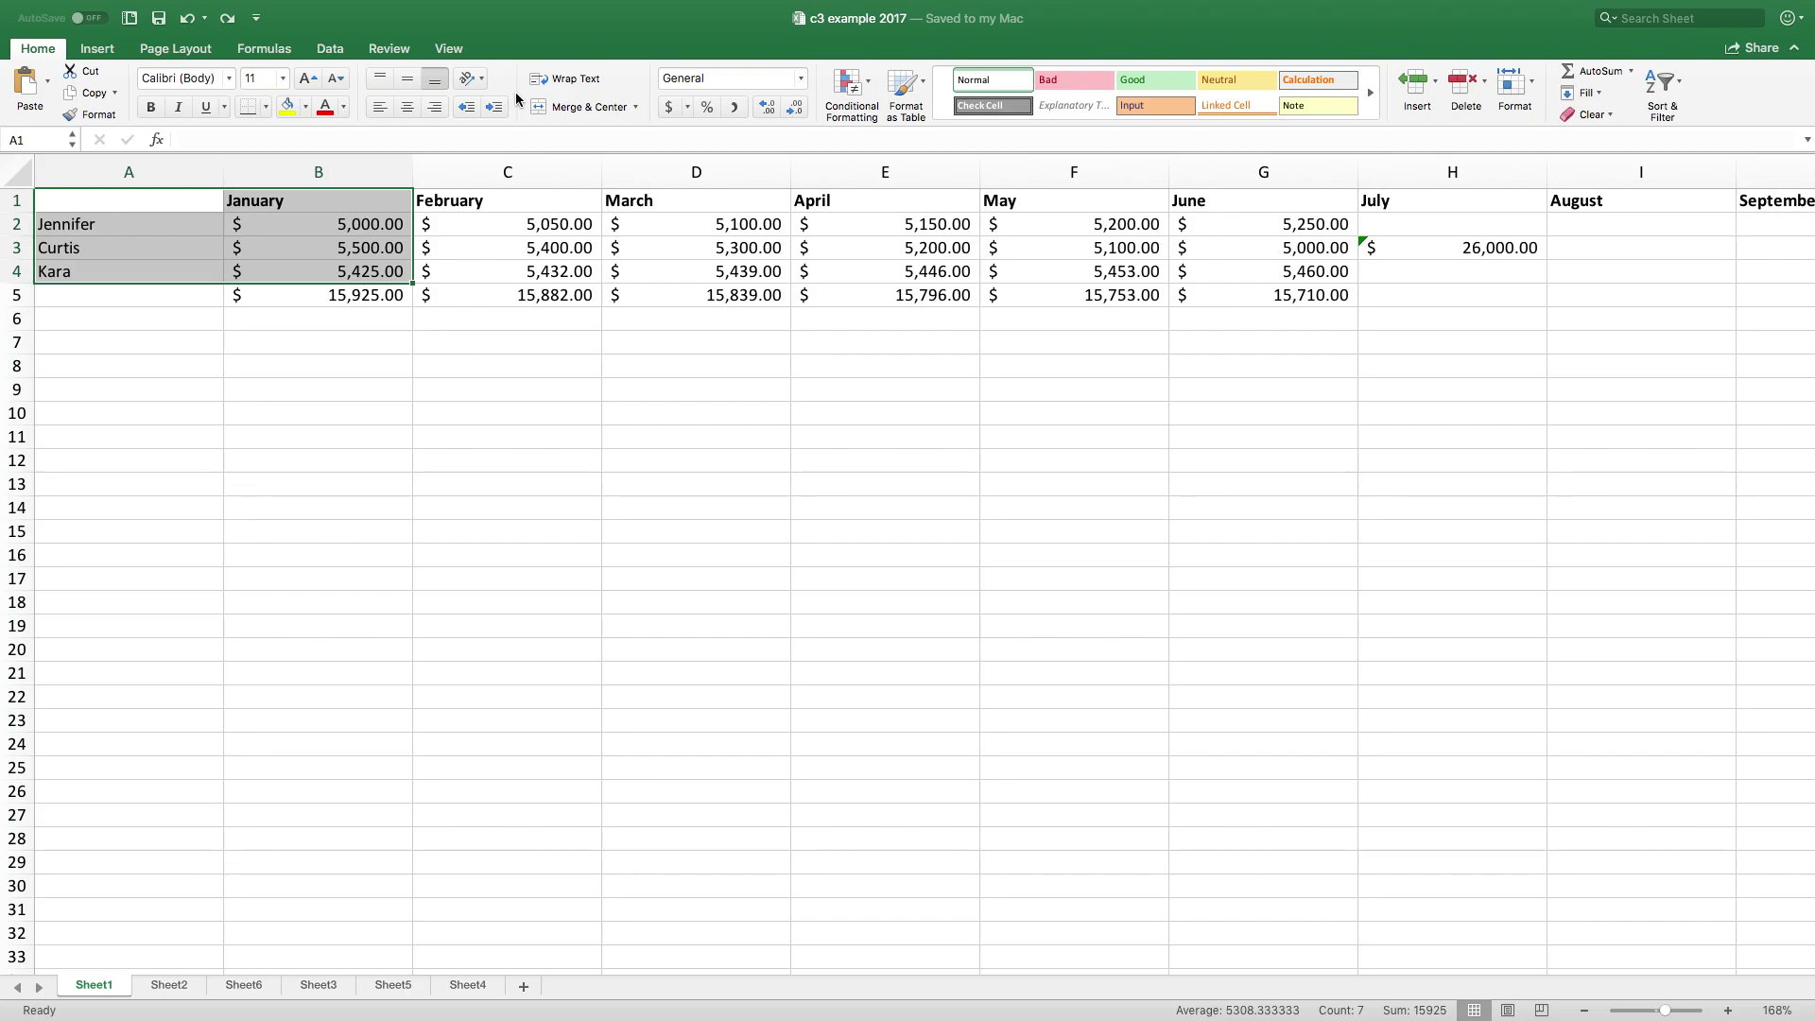
In Excel Online, select April's value in E2 and review the Accounting currency list, leaving it unchanged.
key("super+Tab")
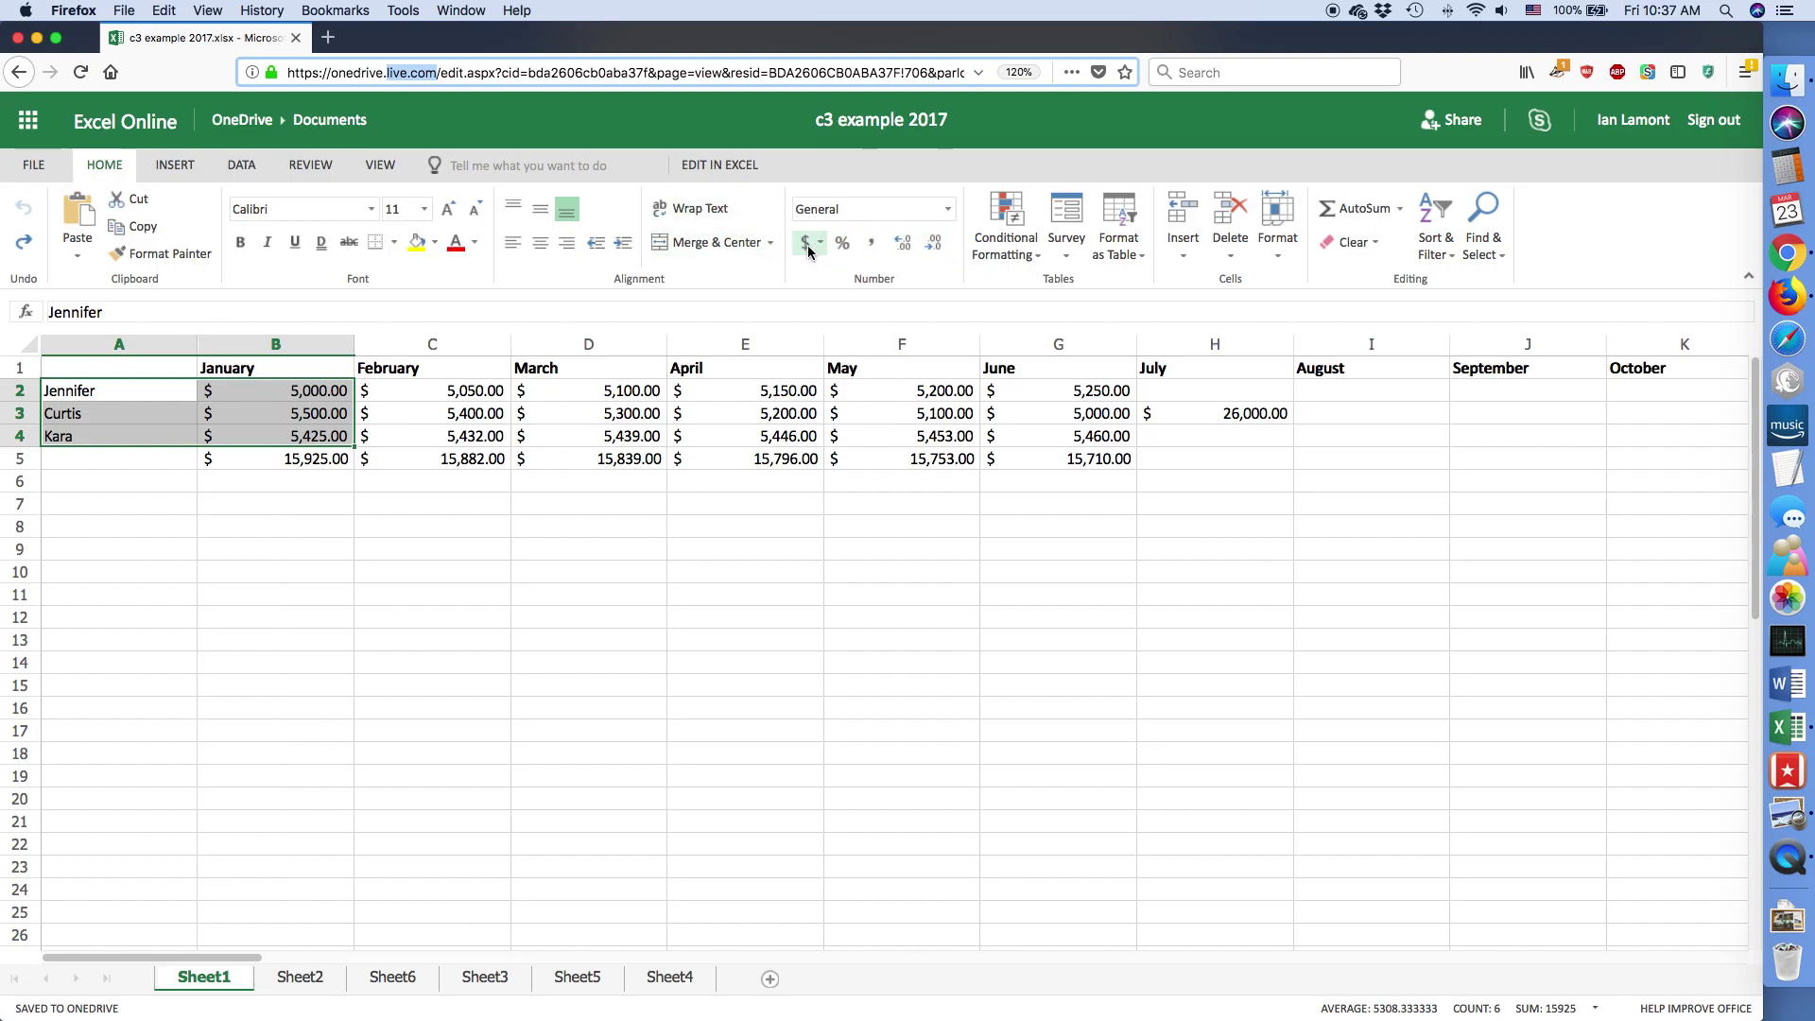
left_click(783, 395)
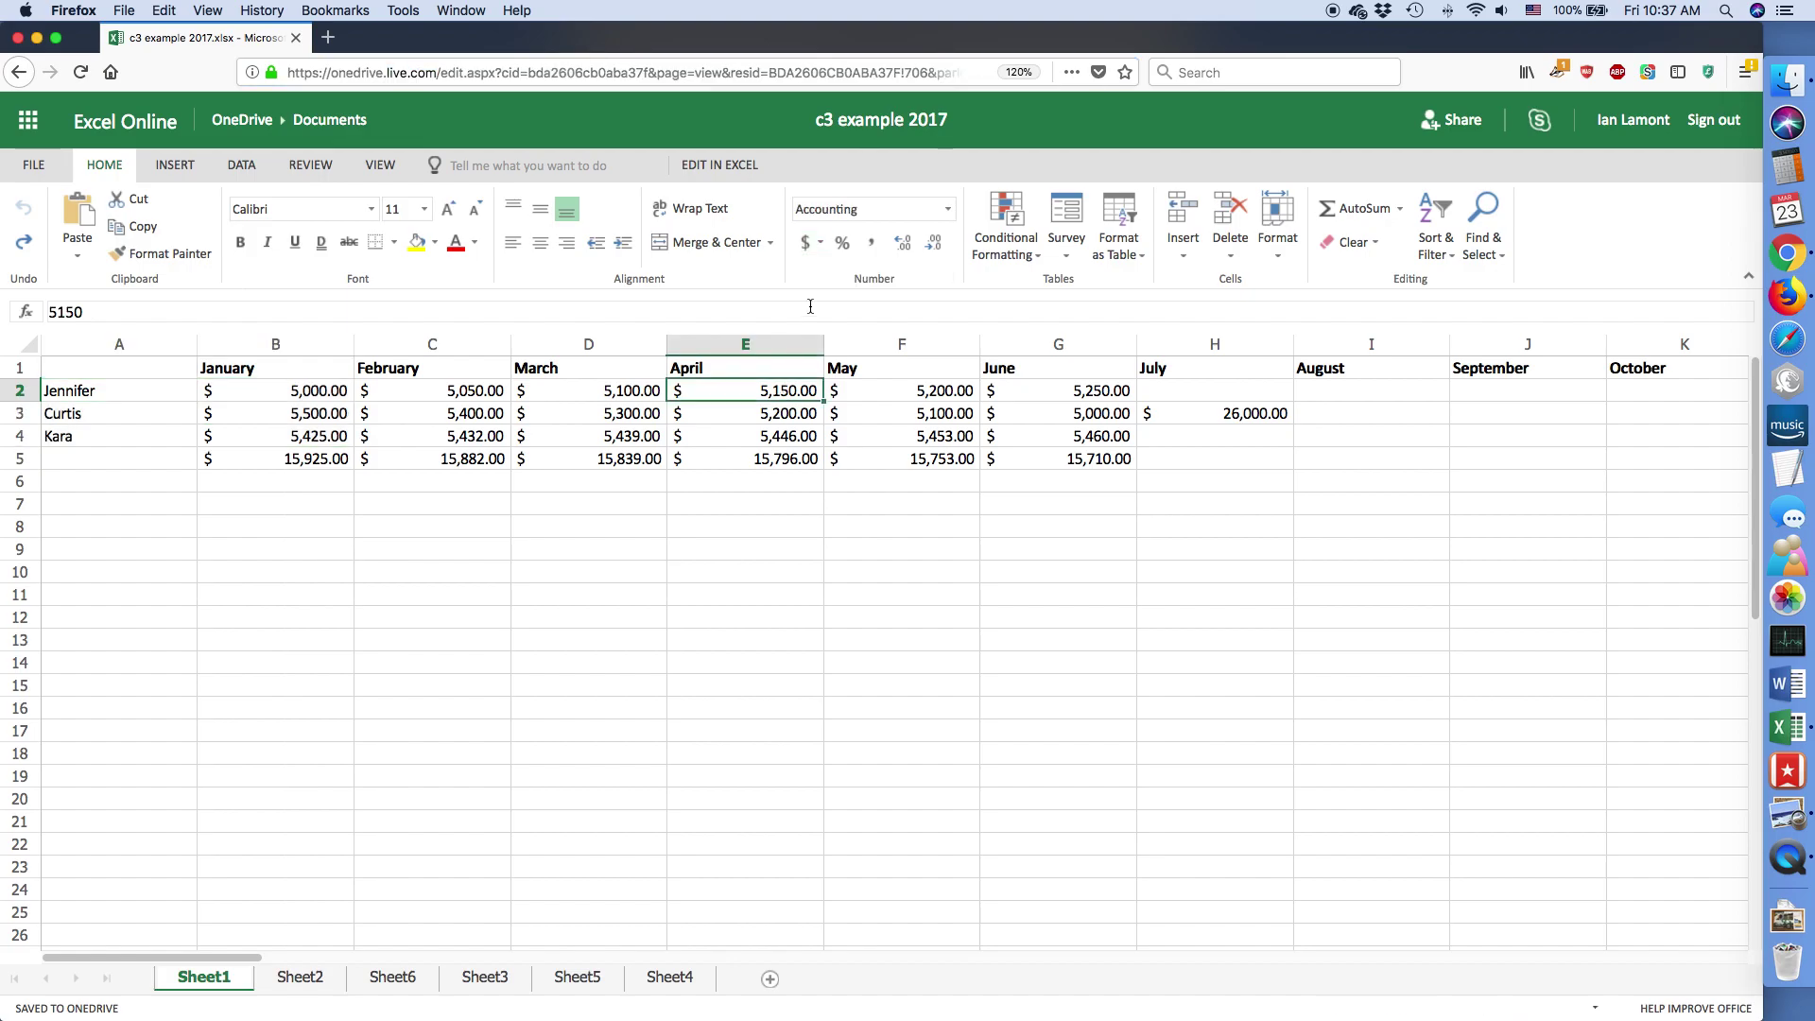
left_click(820, 243)
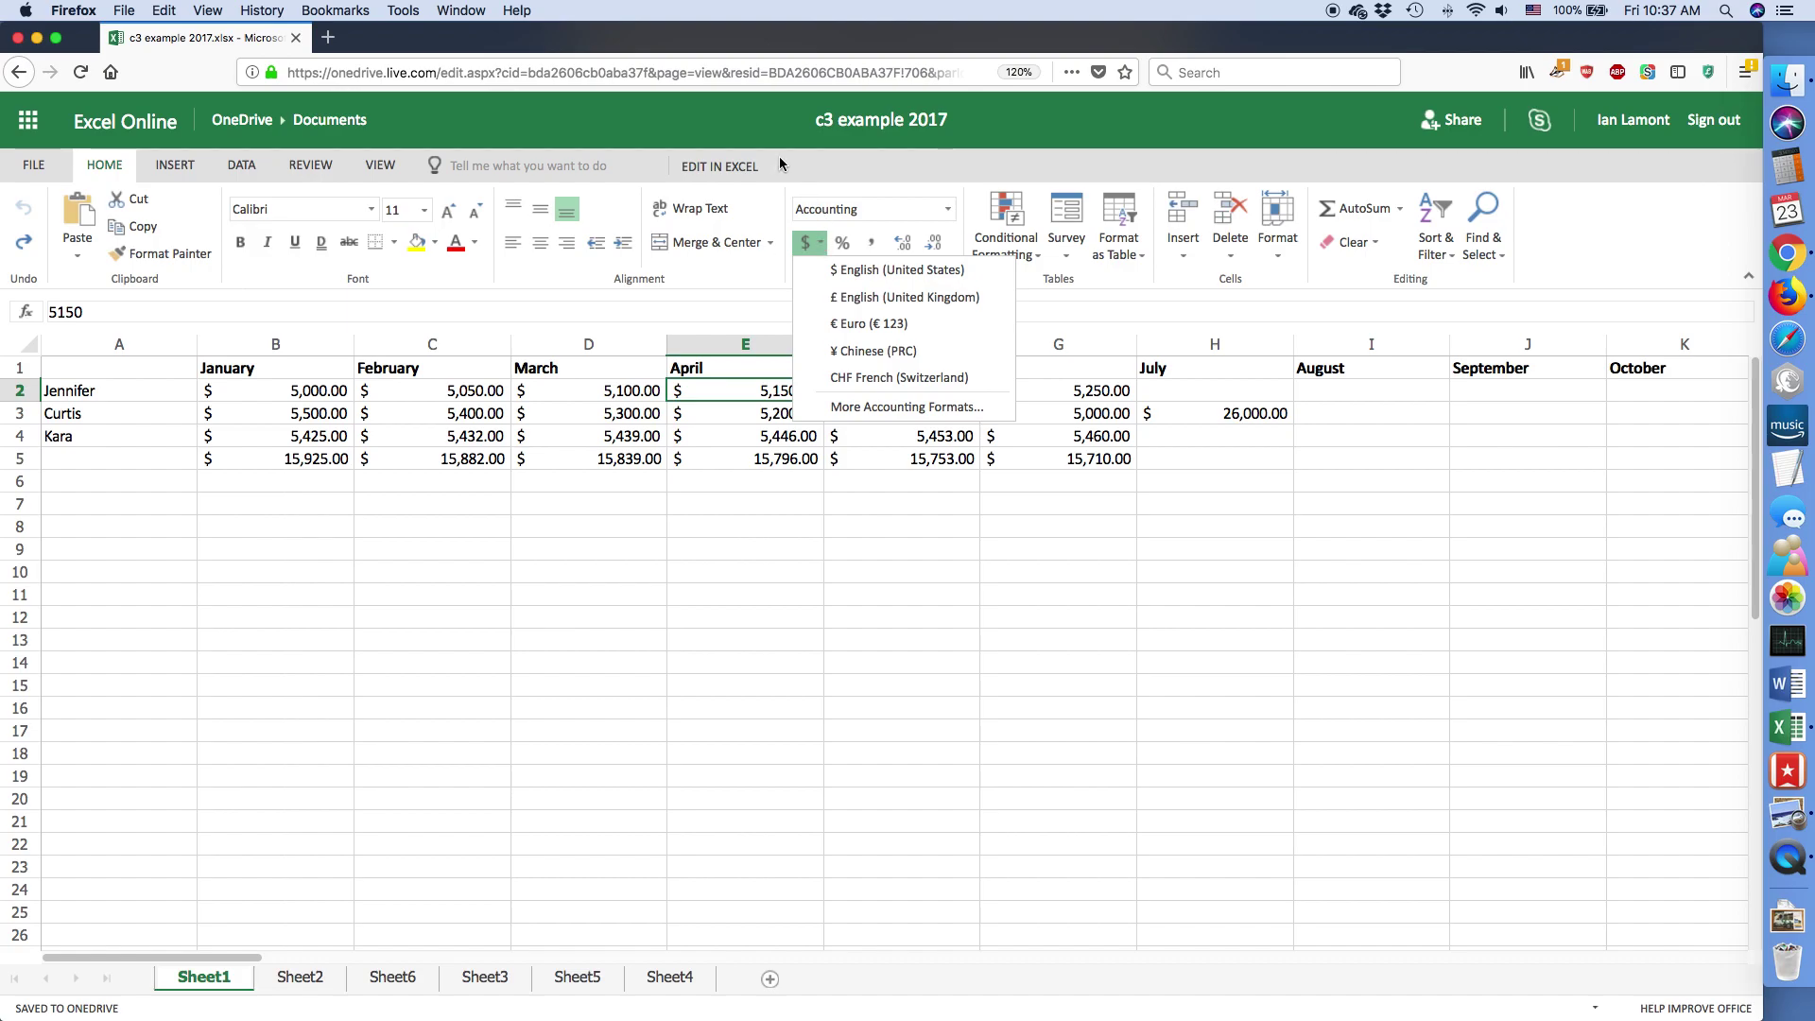
left_click(732, 121)
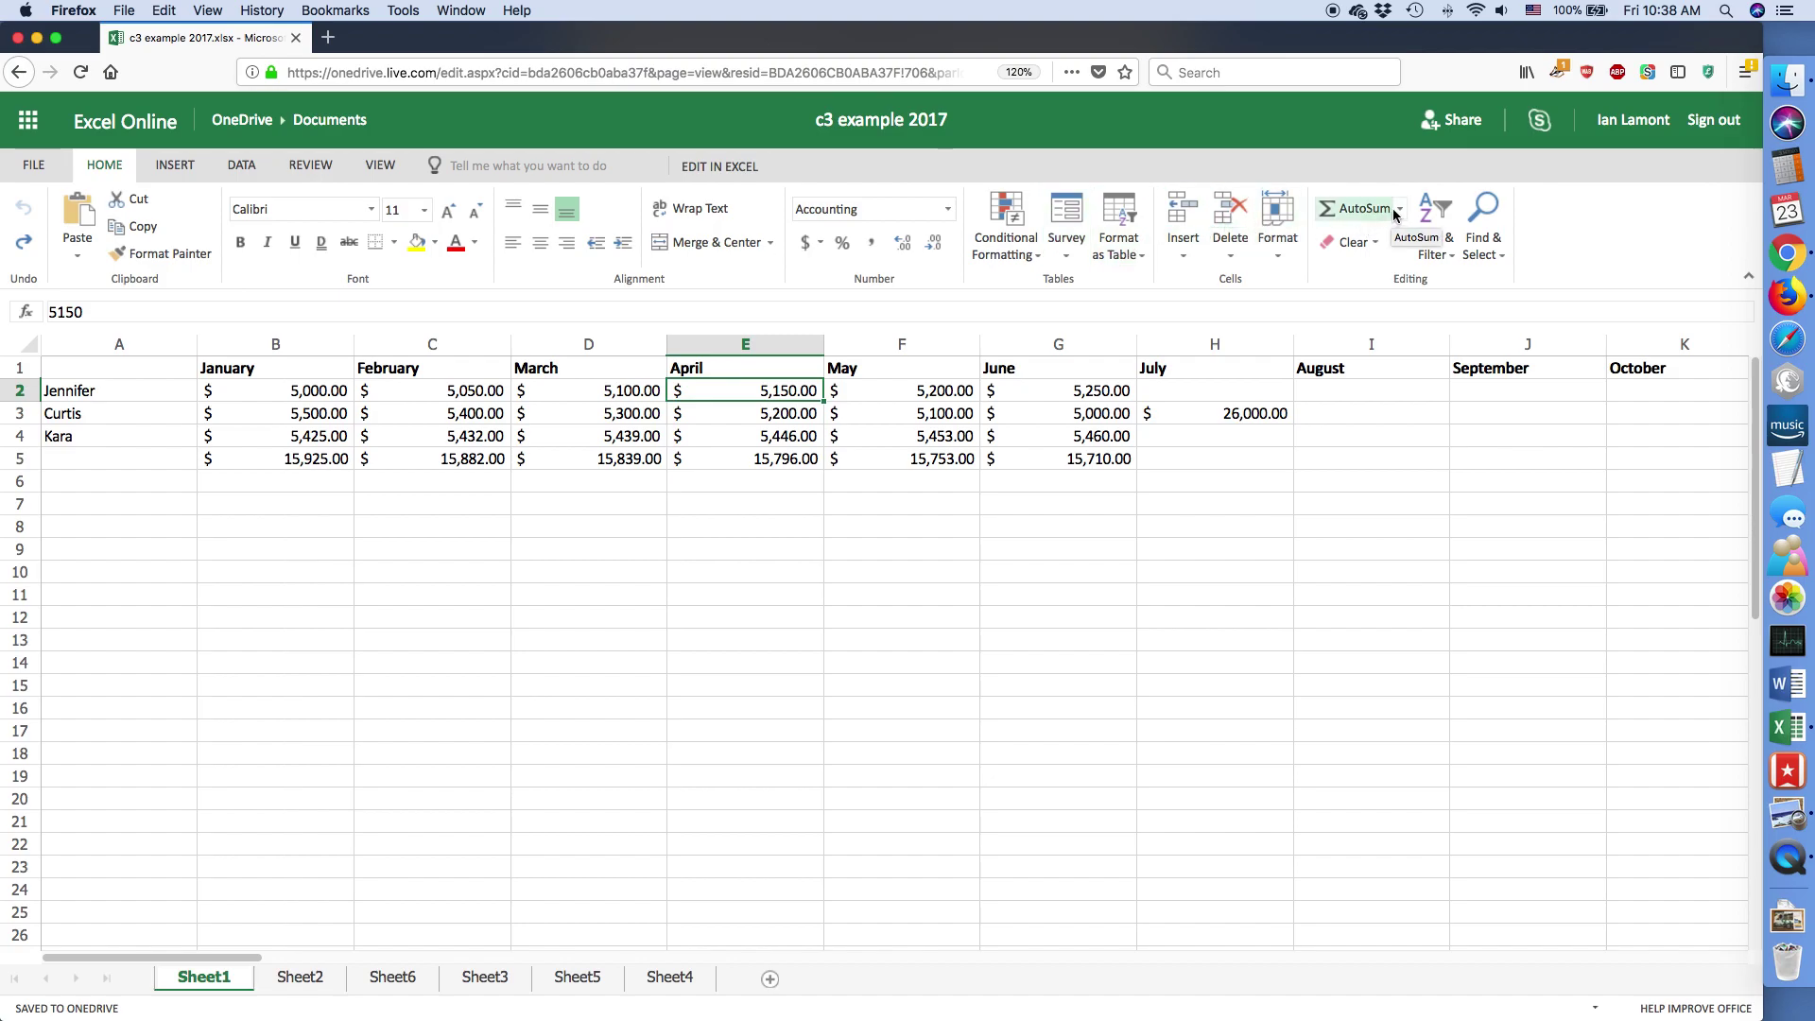
Select the June figures G2:G5 and review the AutoSum options, then select G4 and show INSERT.
left_click(1088, 396)
left_click_drag(1088, 395, 1087, 459)
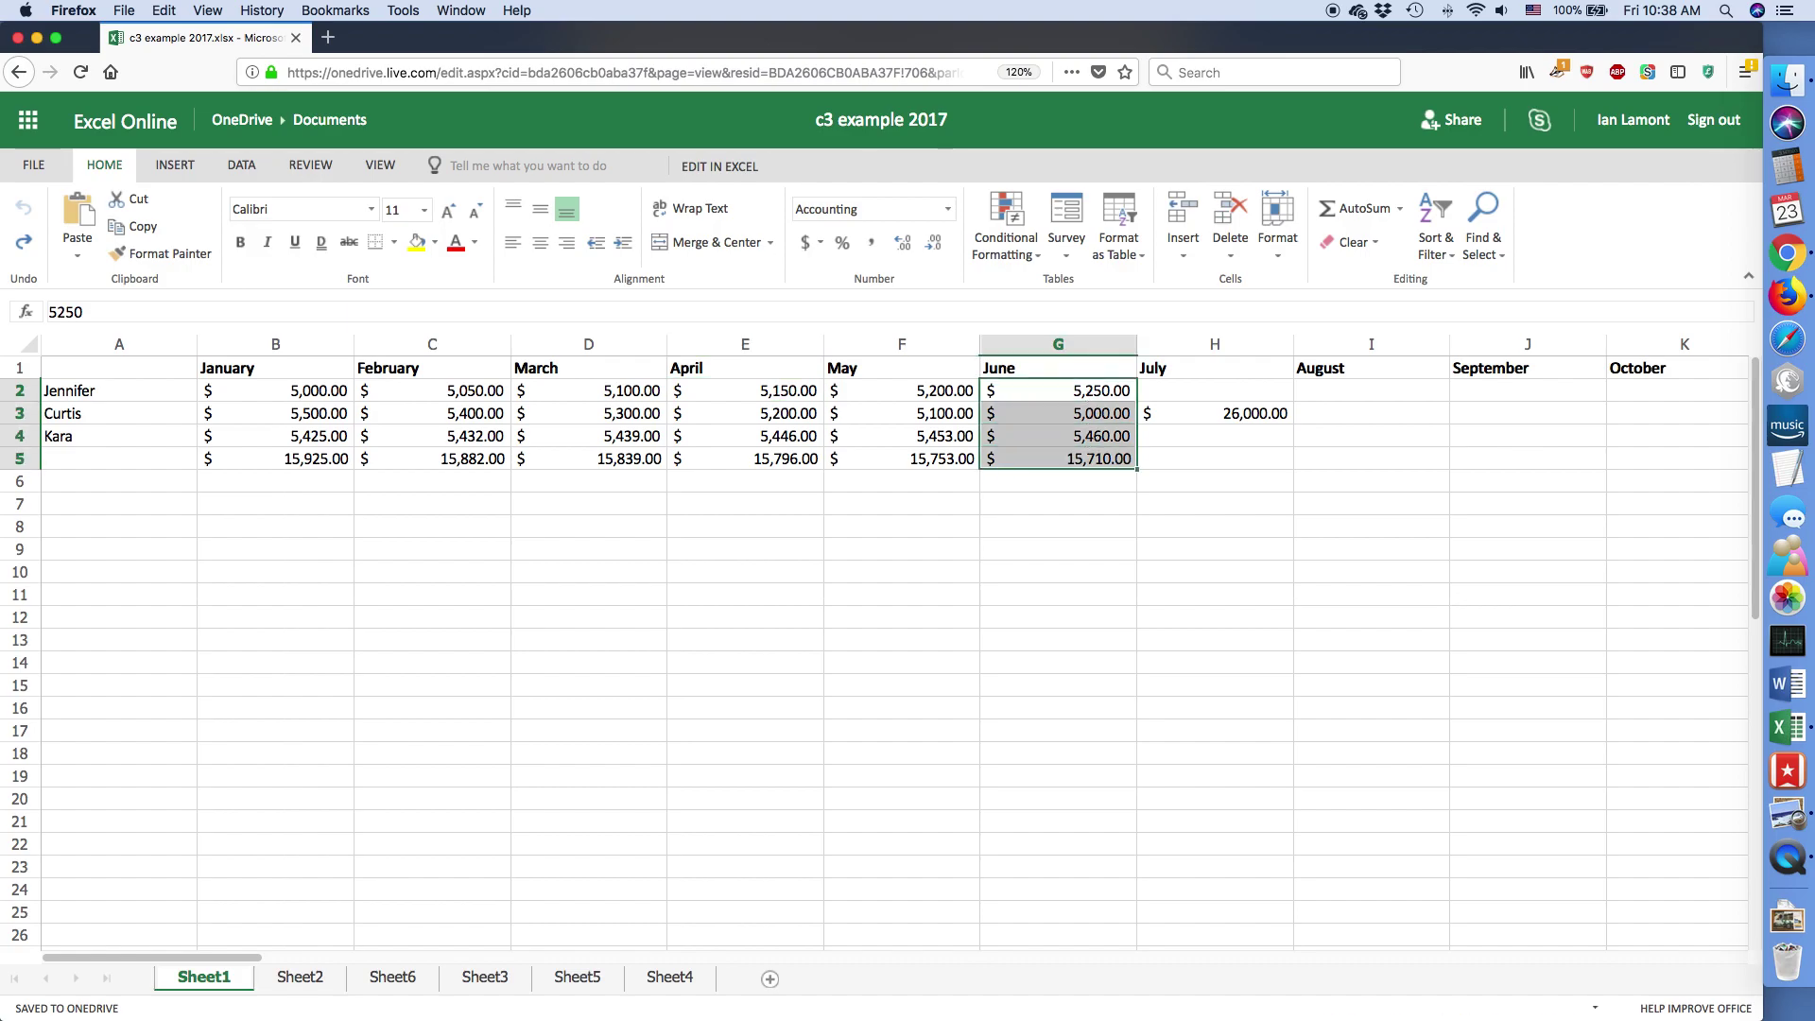
left_click(1400, 208)
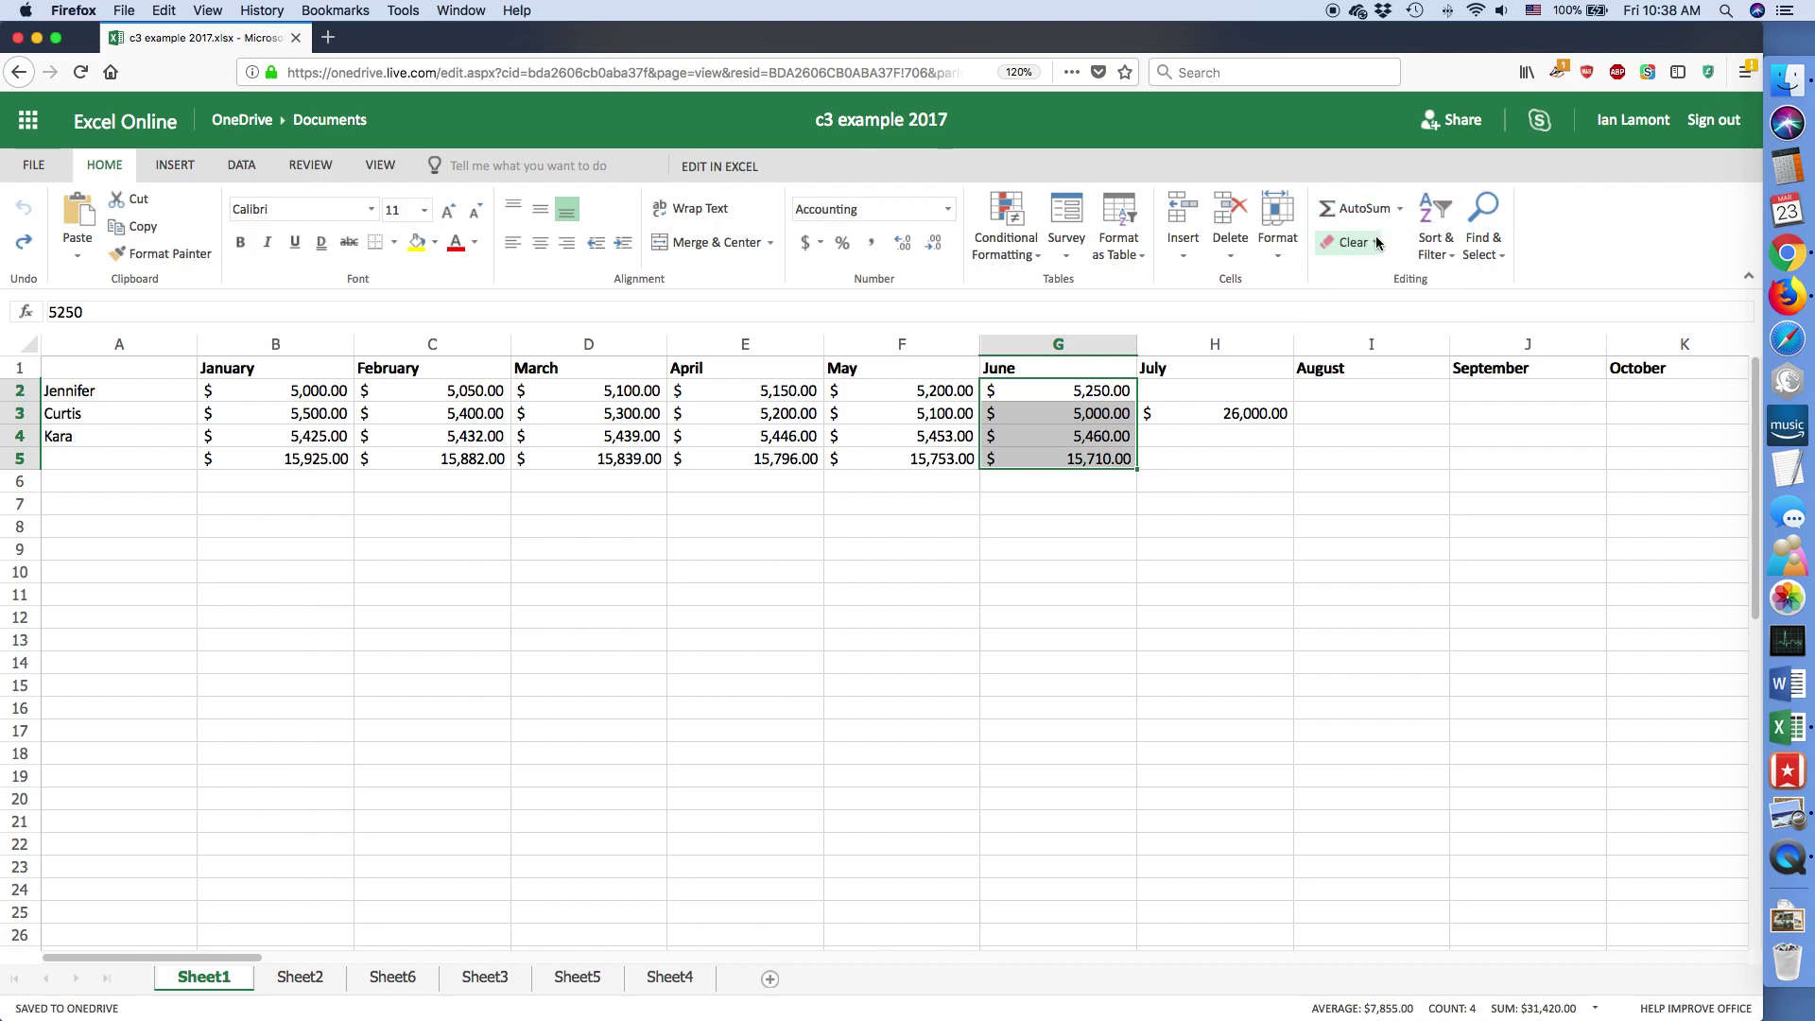
left_click(1092, 444)
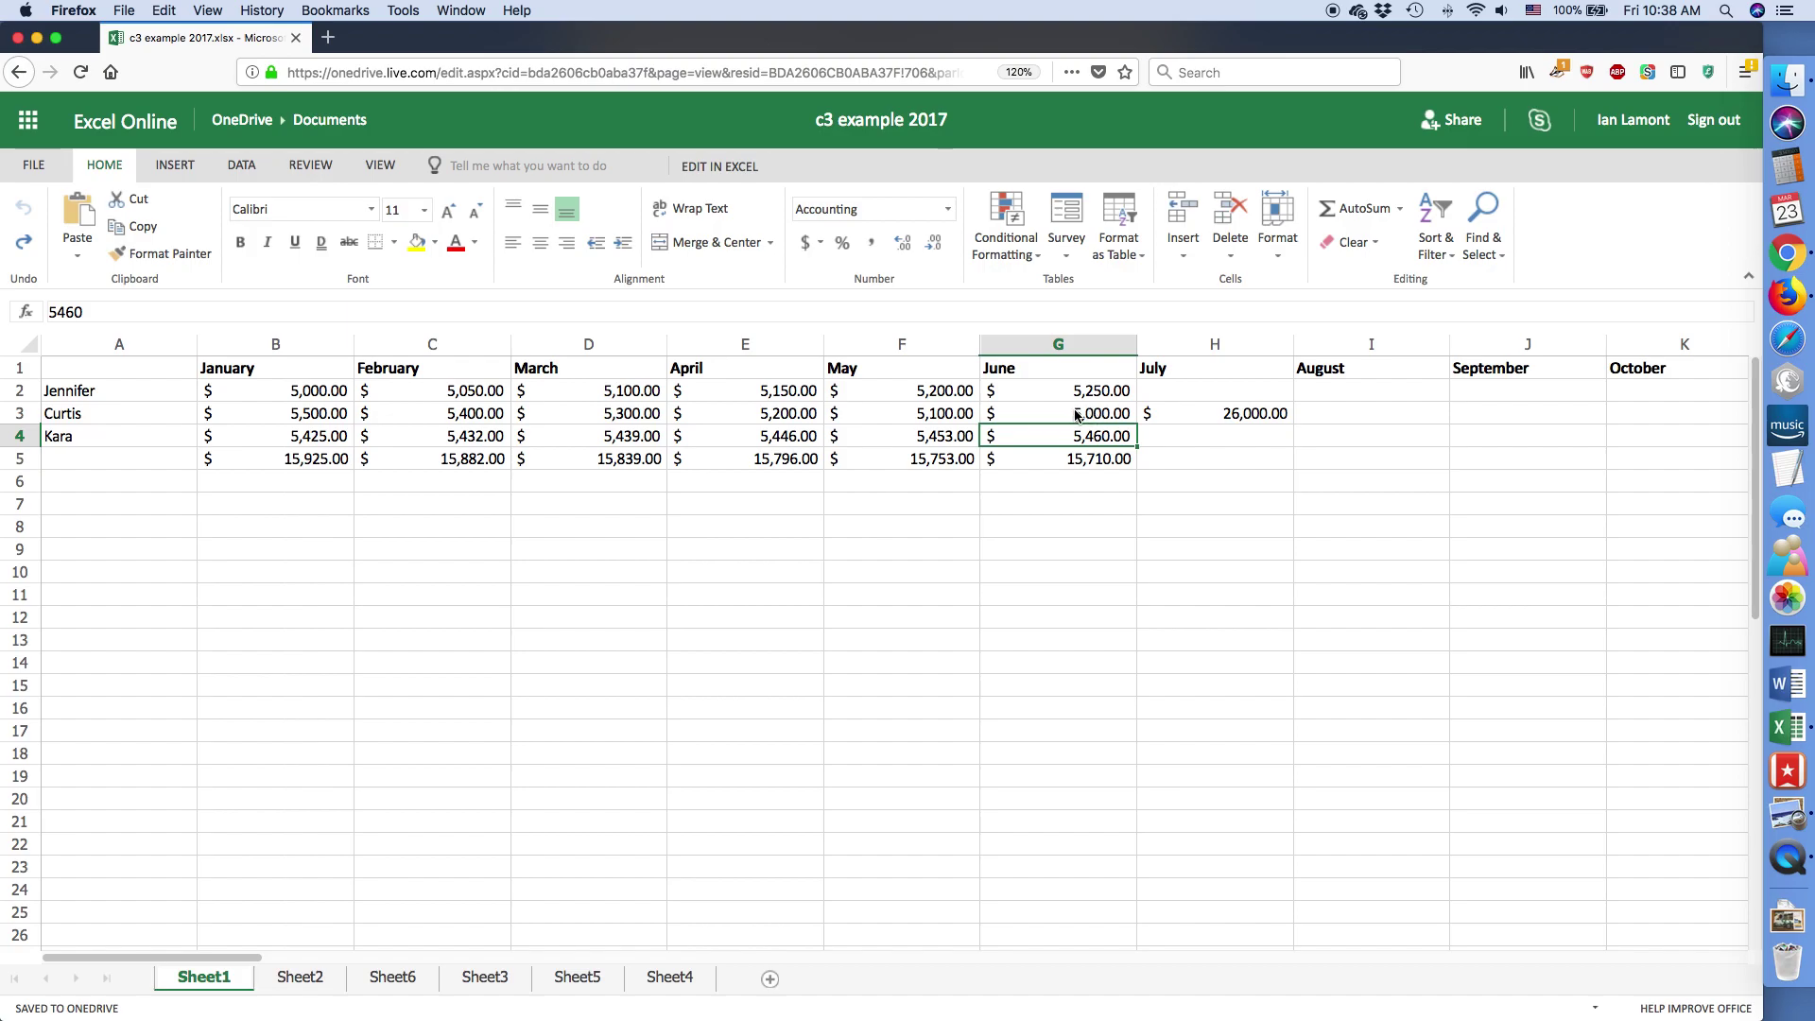
left_click(174, 168)
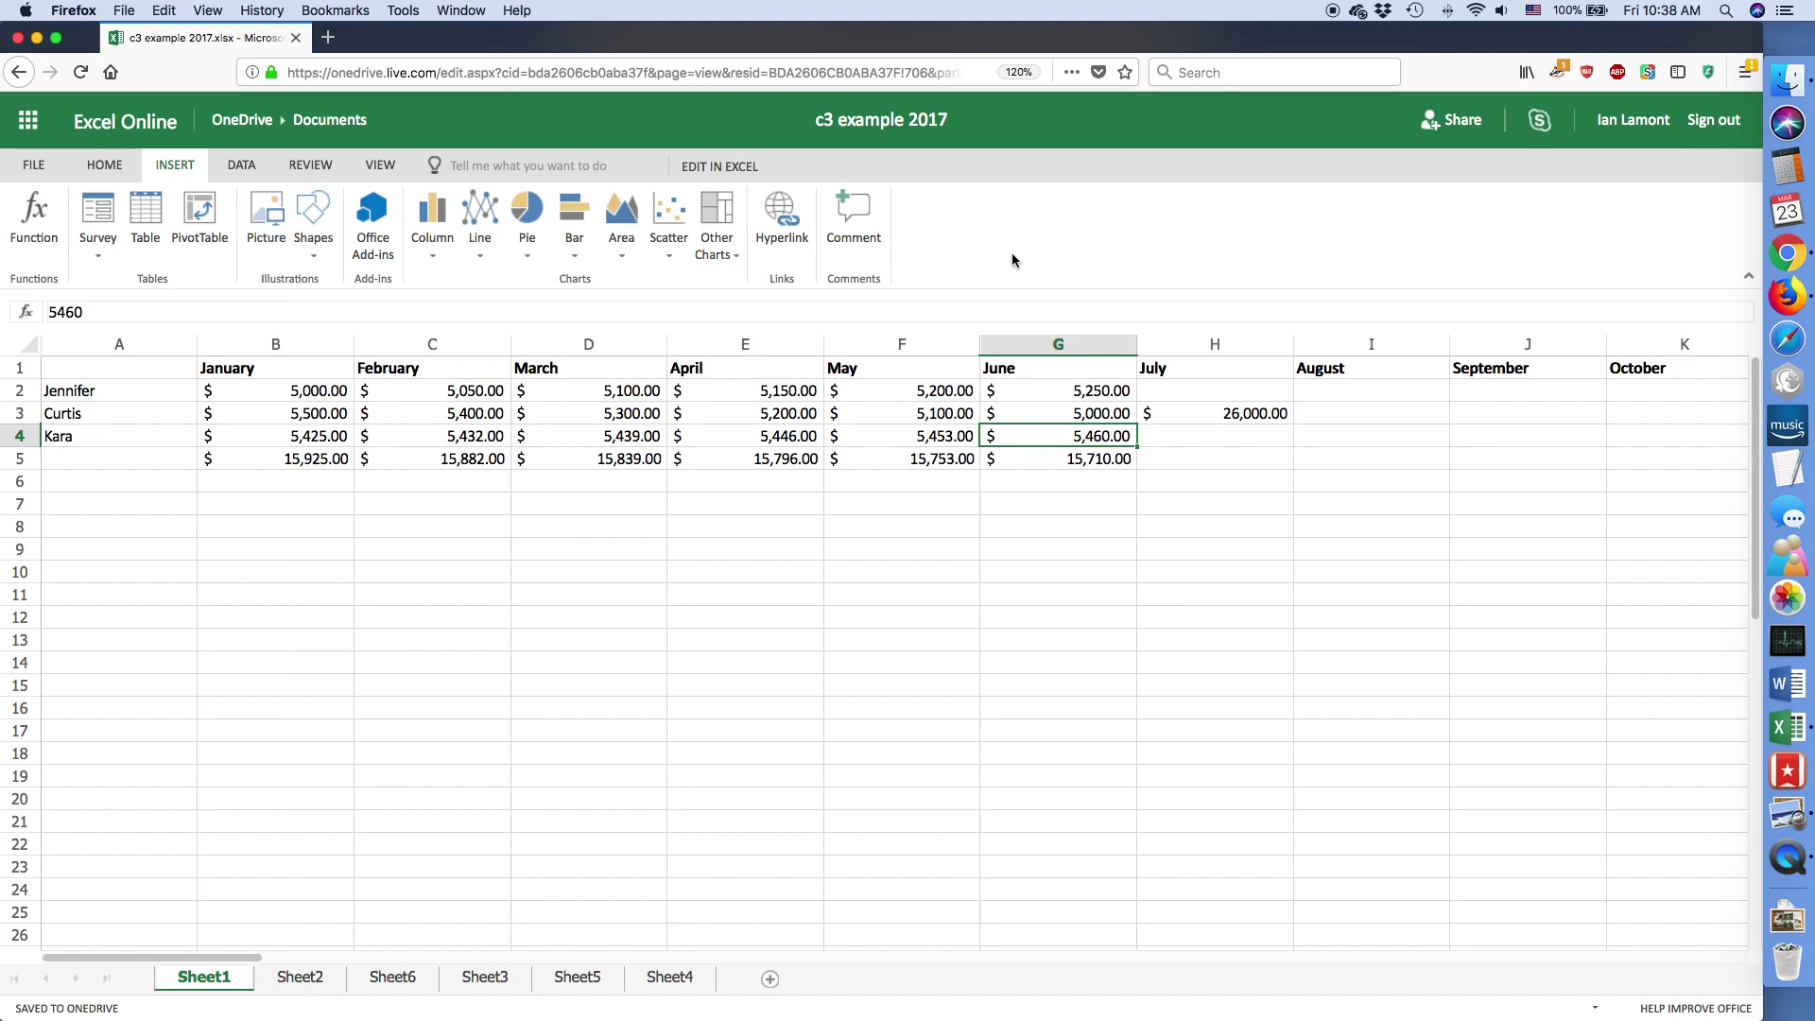
Show Excel 2016's Insert tab, then Excel Online's DATA tab, and return to Excel 2016.
key("super+Tab")
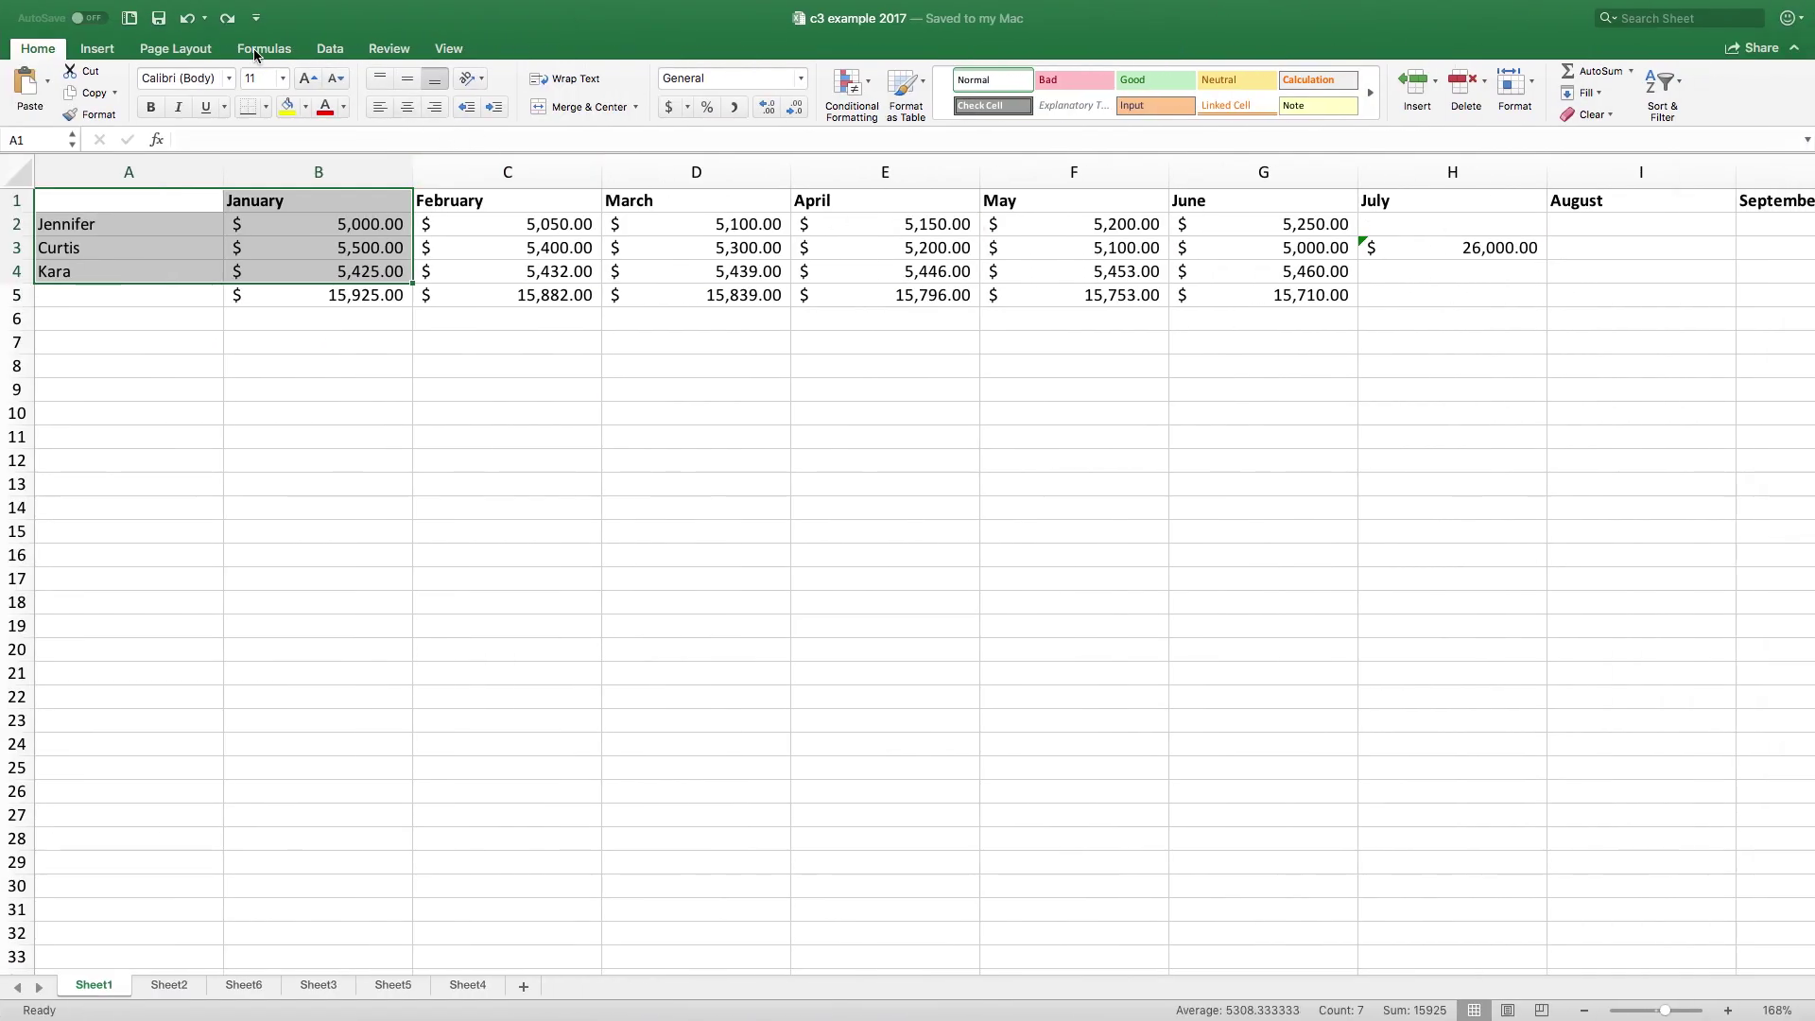
left_click(98, 49)
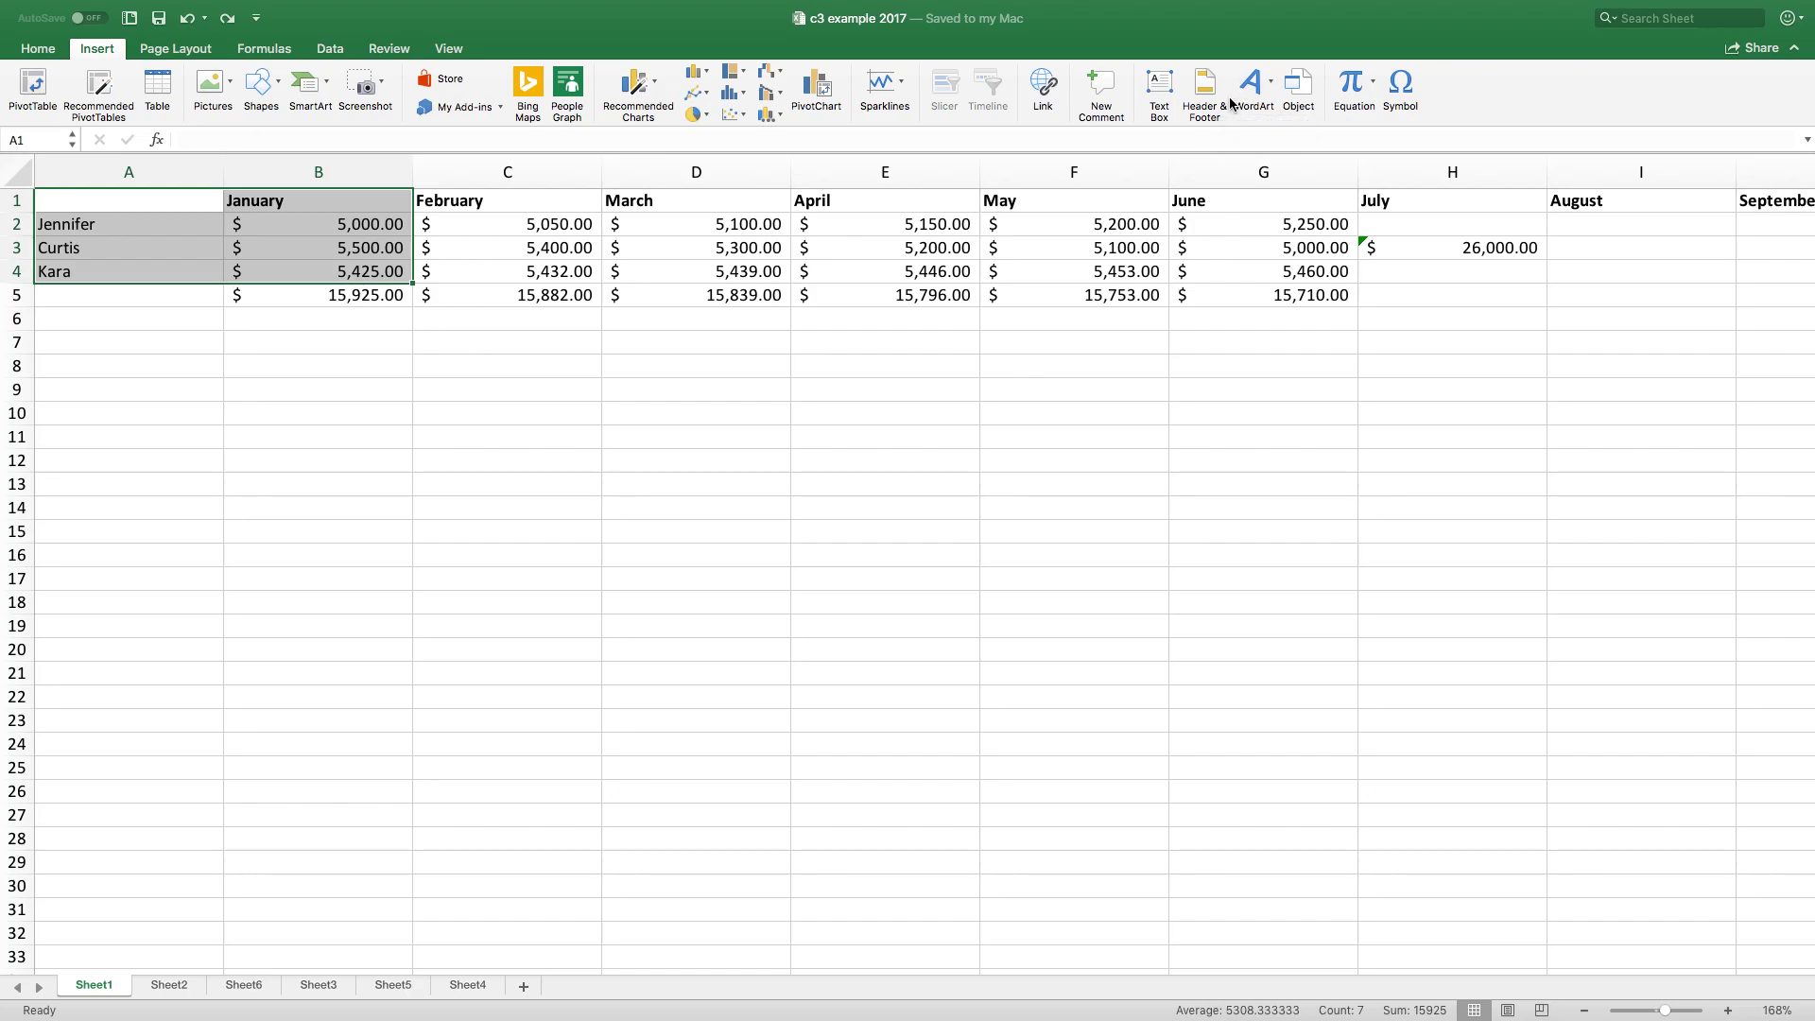
key("super+Tab")
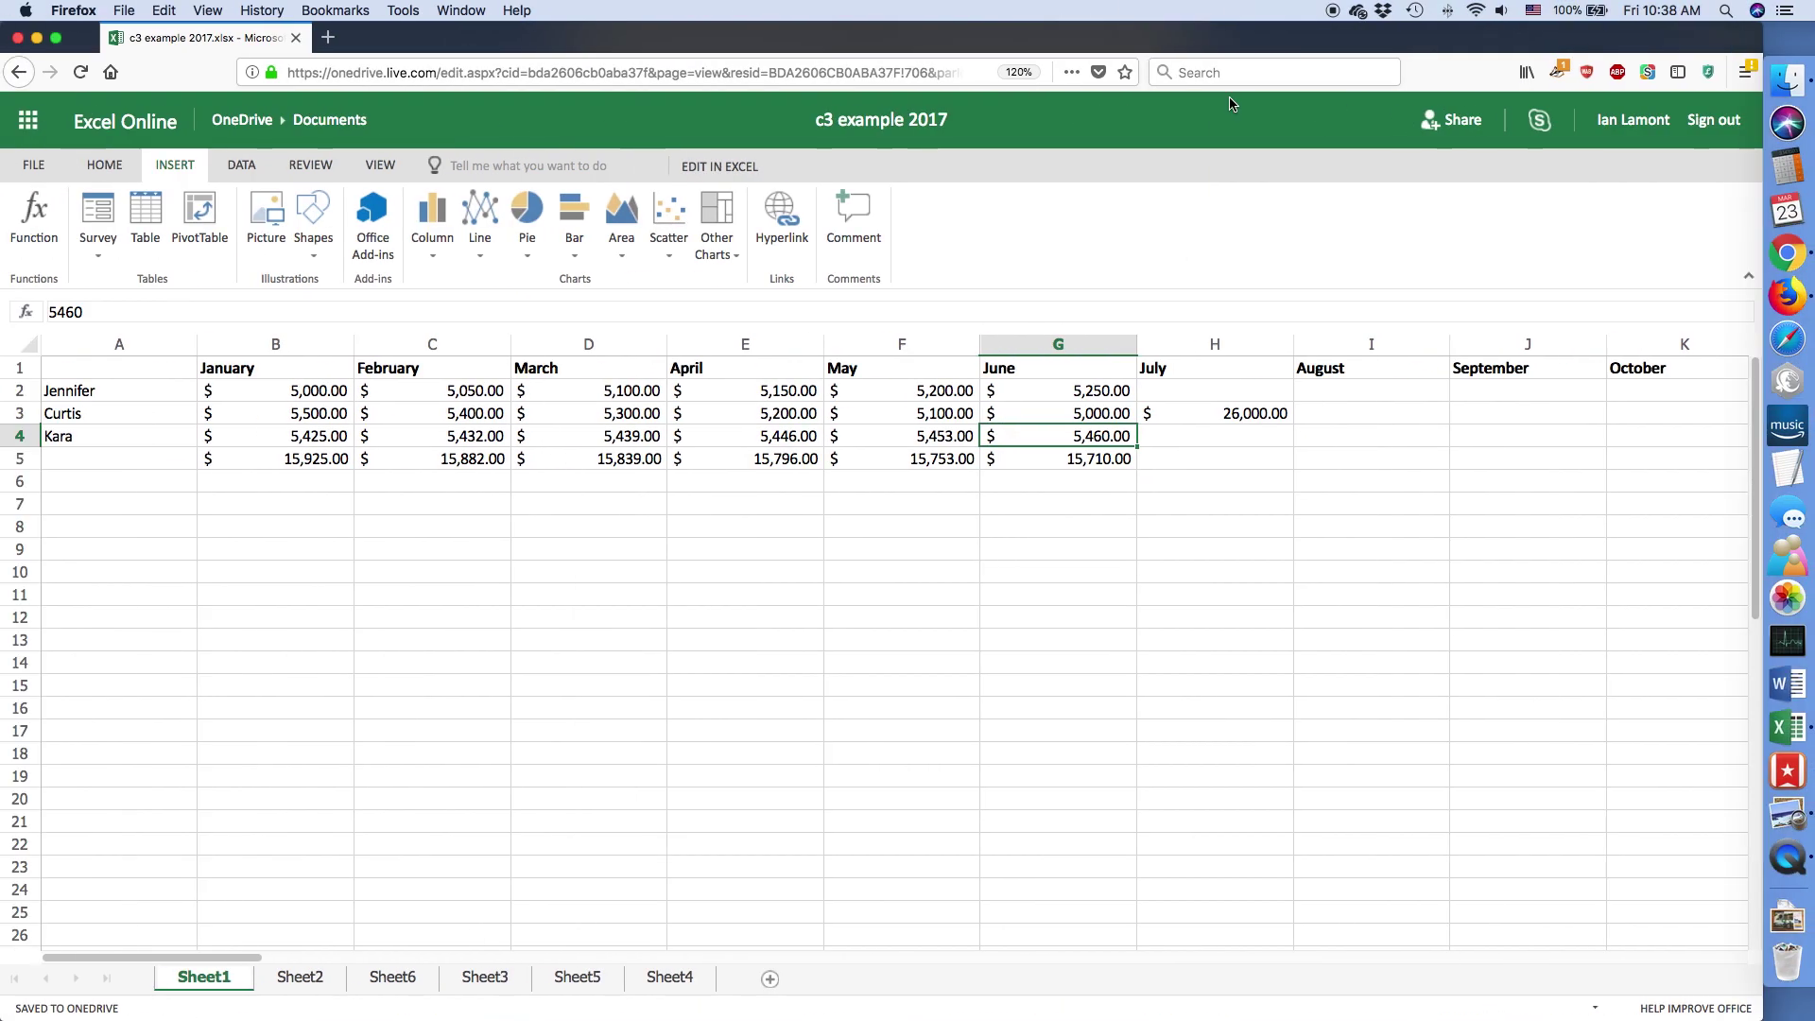
key("super+Tab")
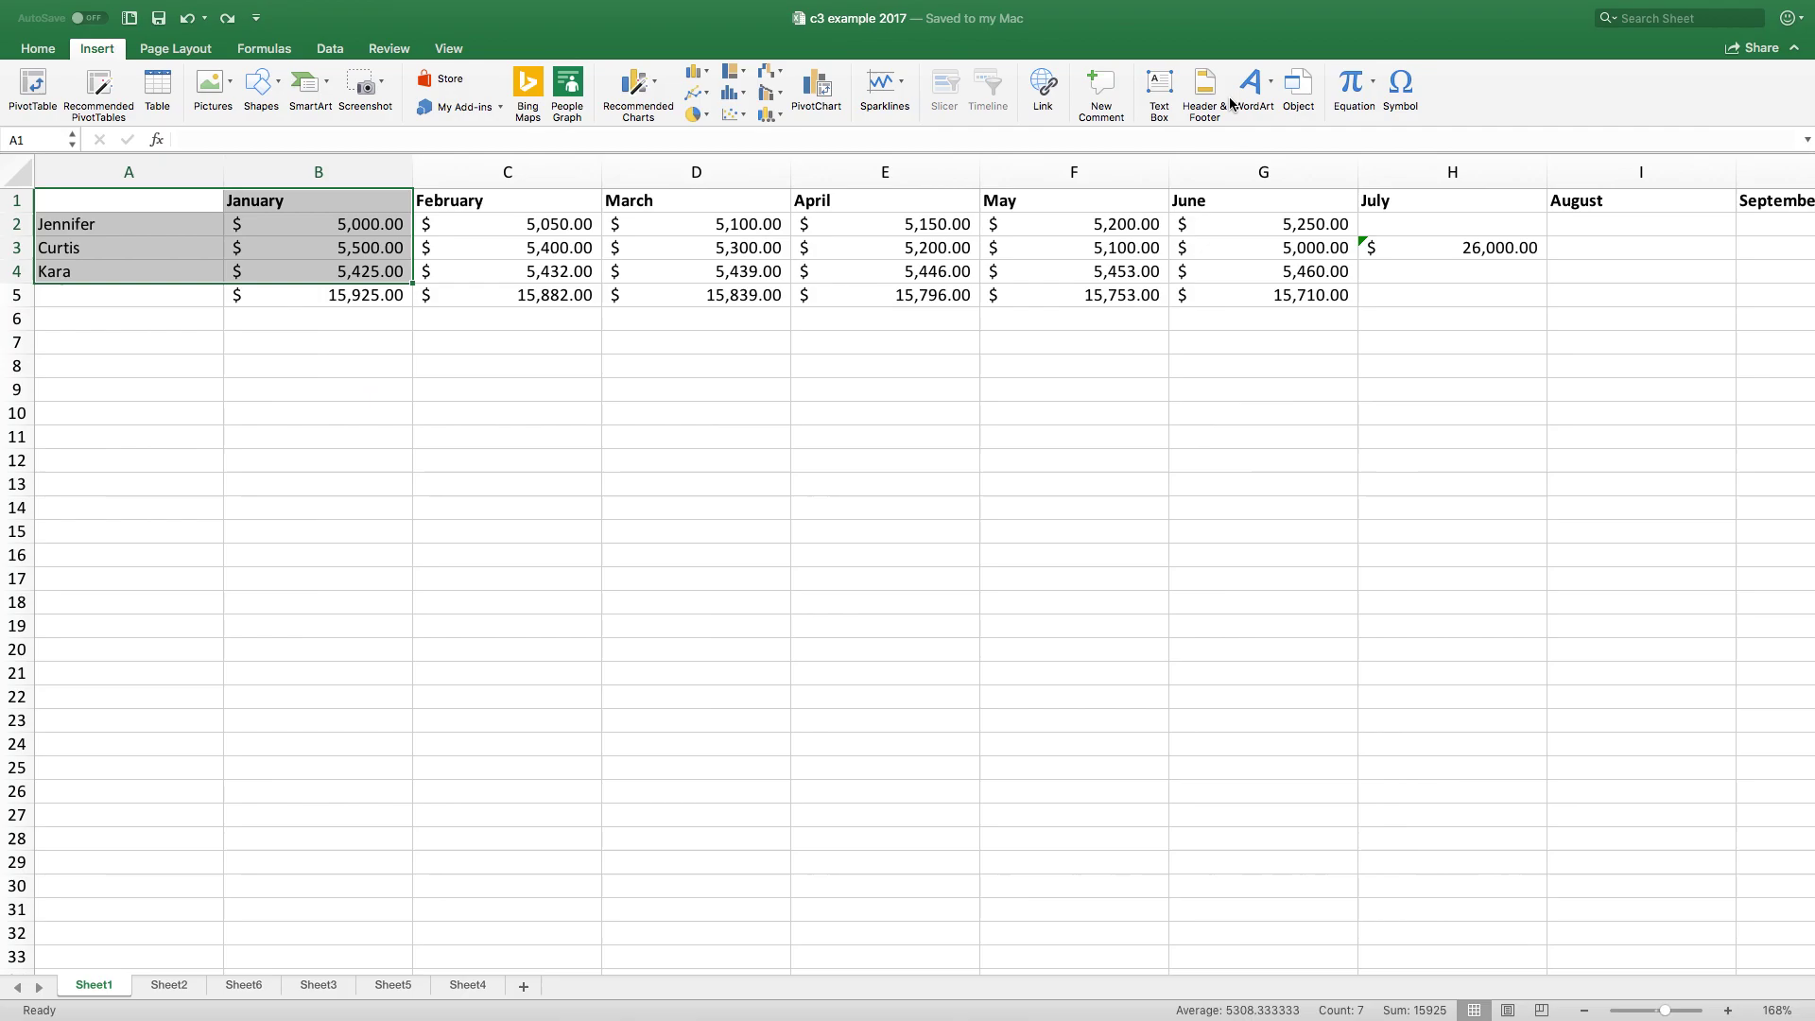
key("super+Tab")
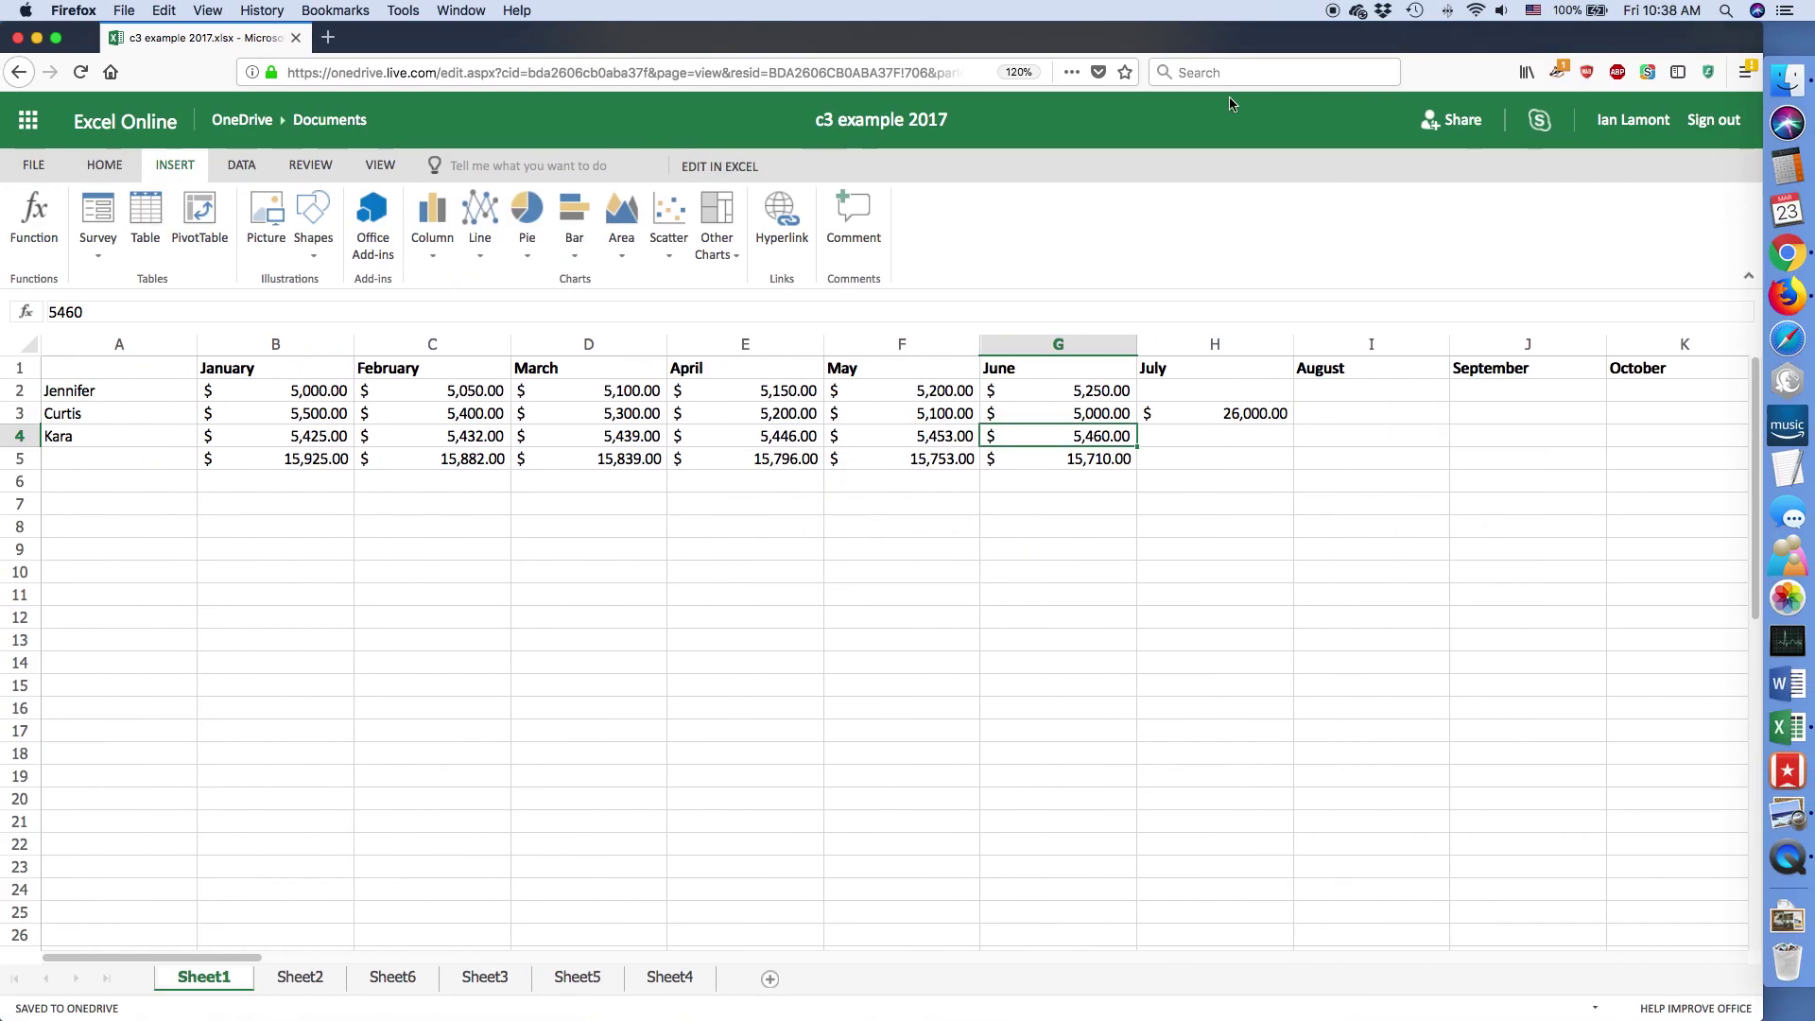
left_click(240, 167)
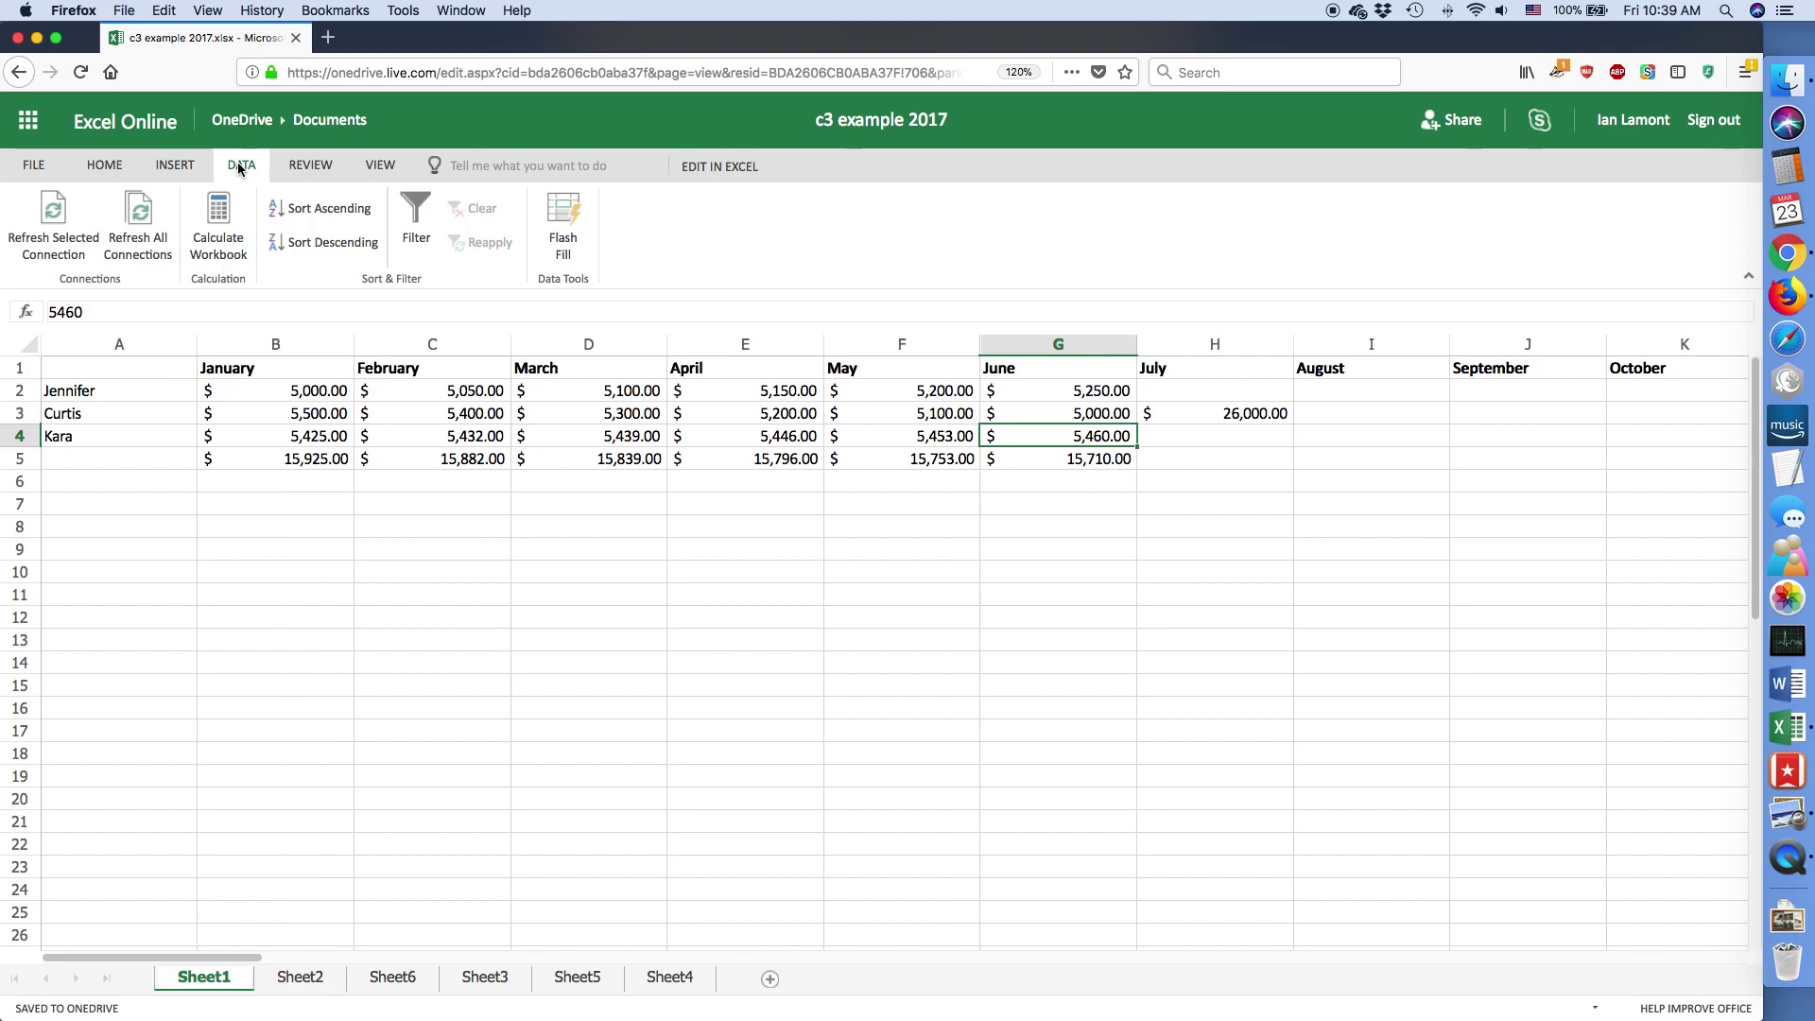
key("super+Tab")
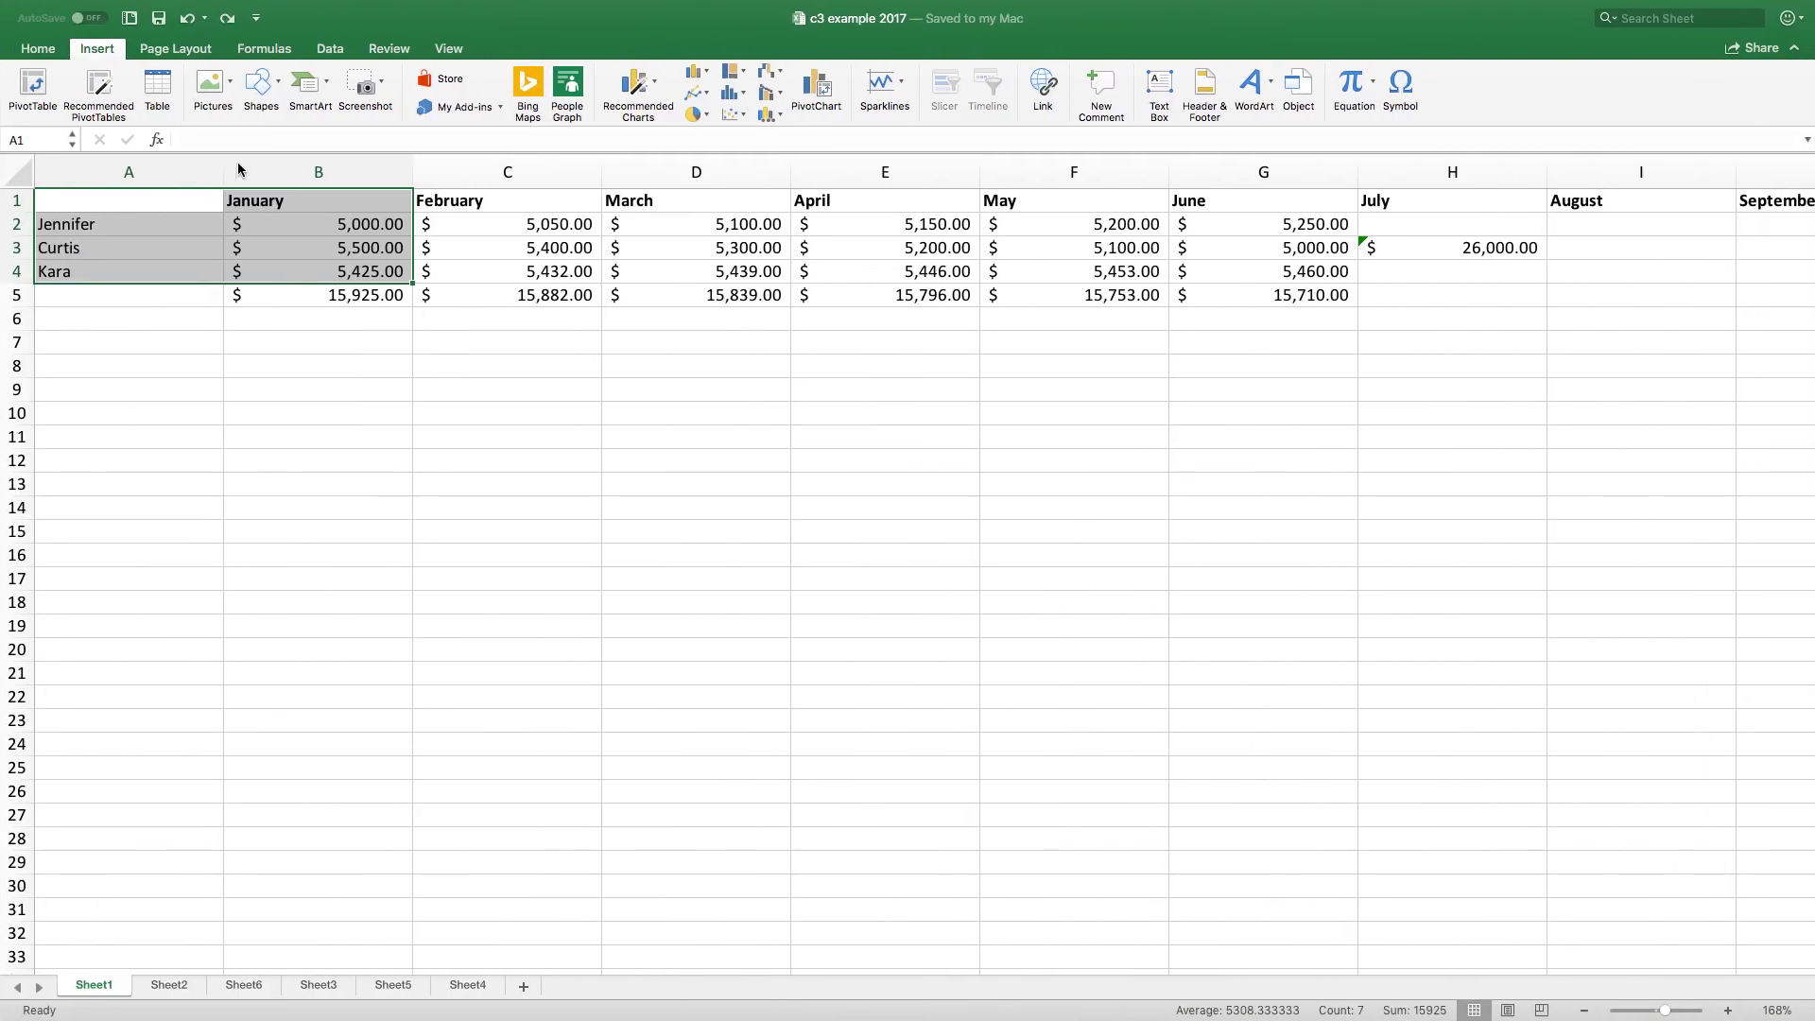
Show Excel 2016's Data tab with its sort, filter, group and subtotal commands.
left_click(346, 49)
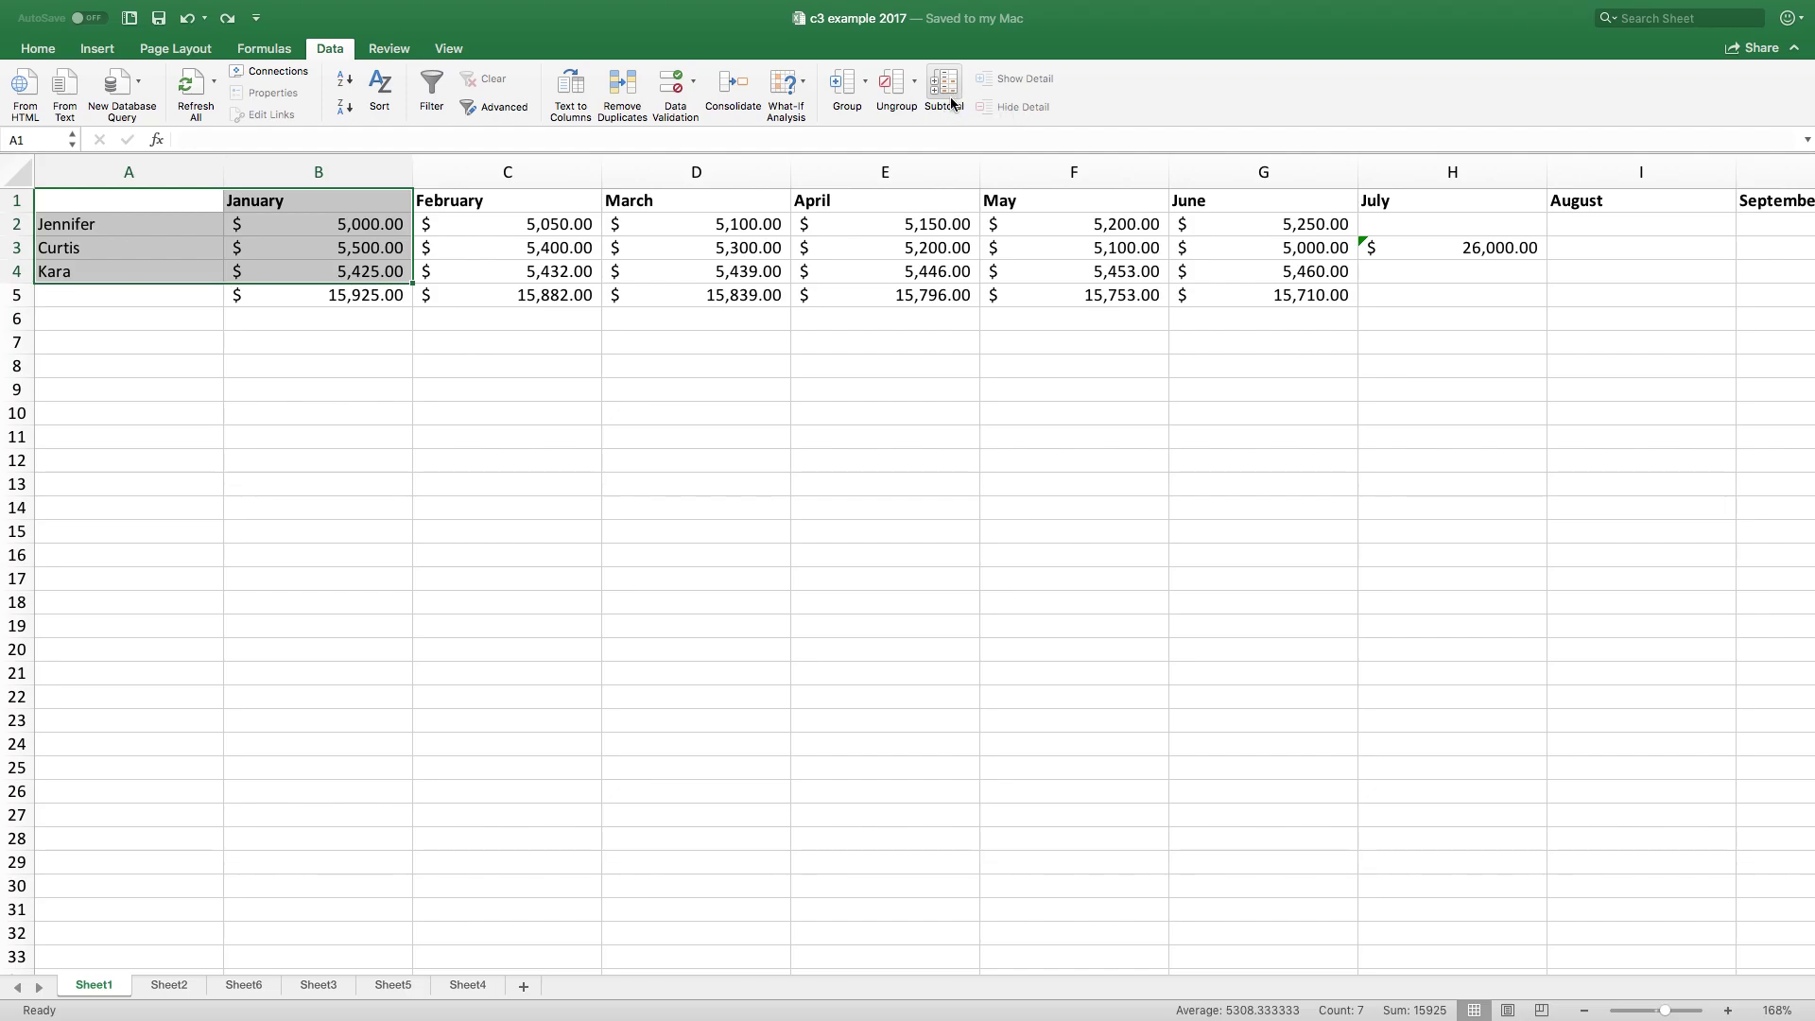
key("super+Tab")
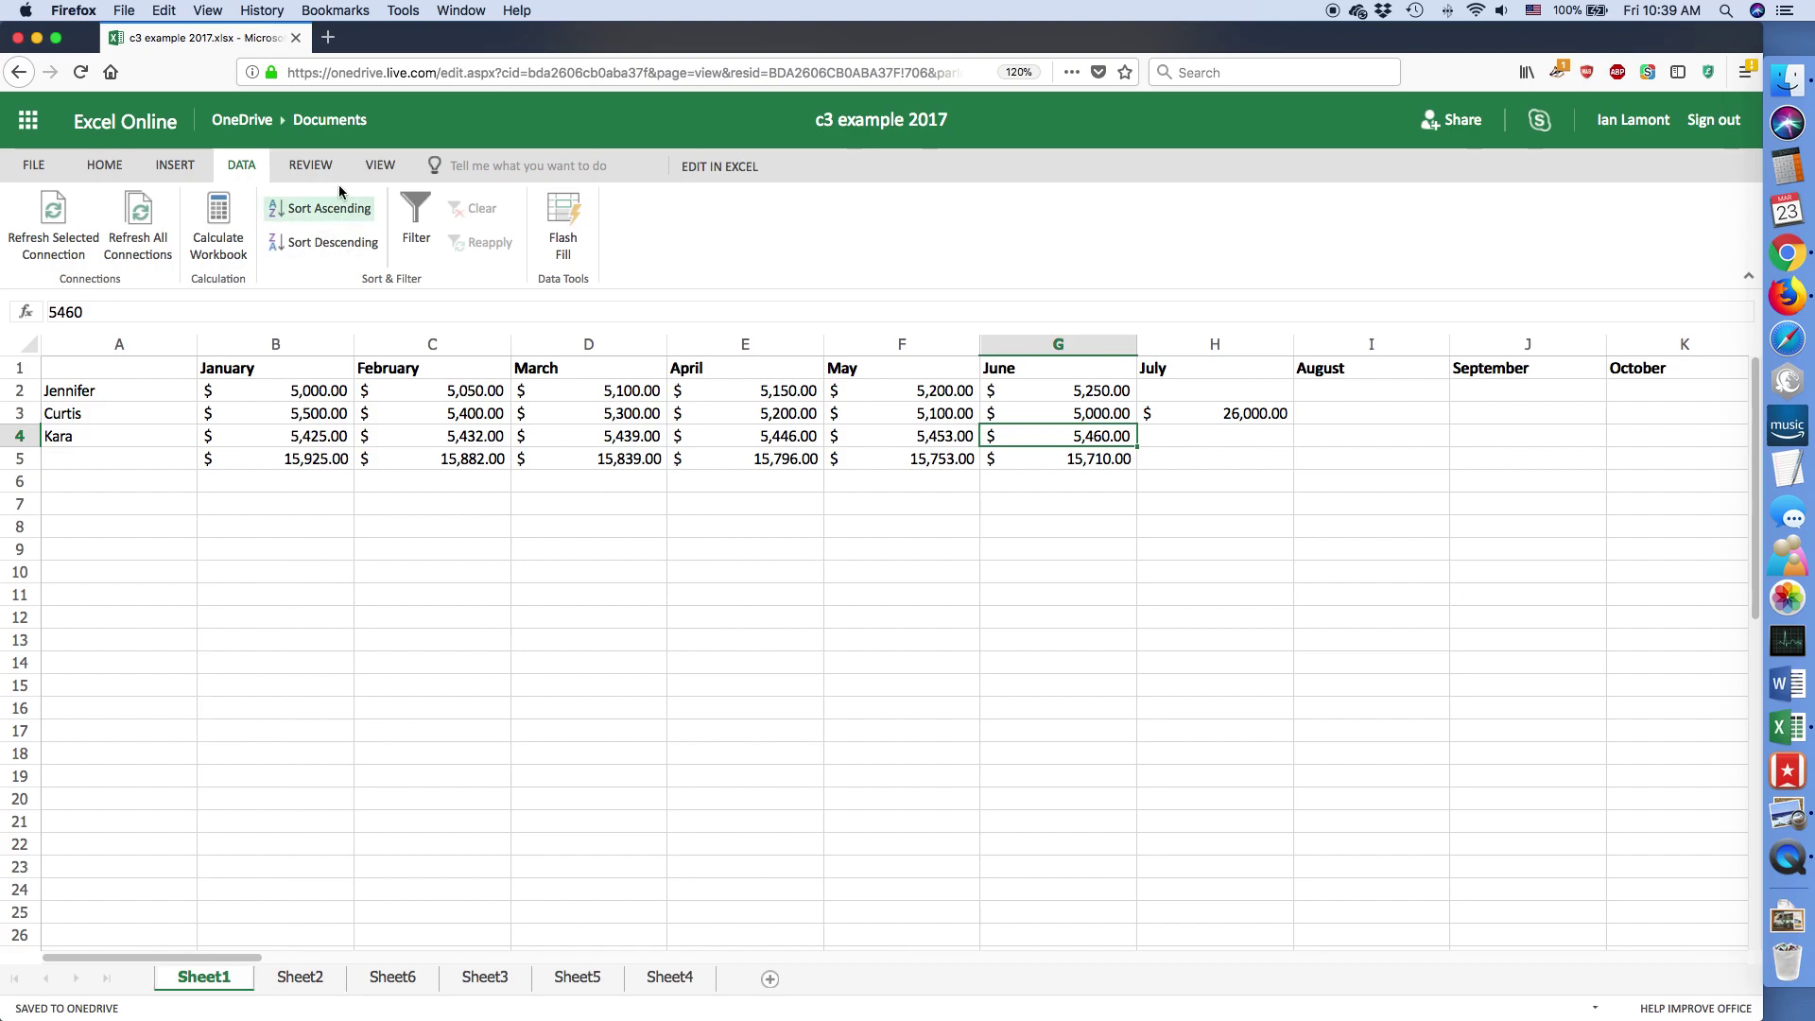
left_click(305, 168)
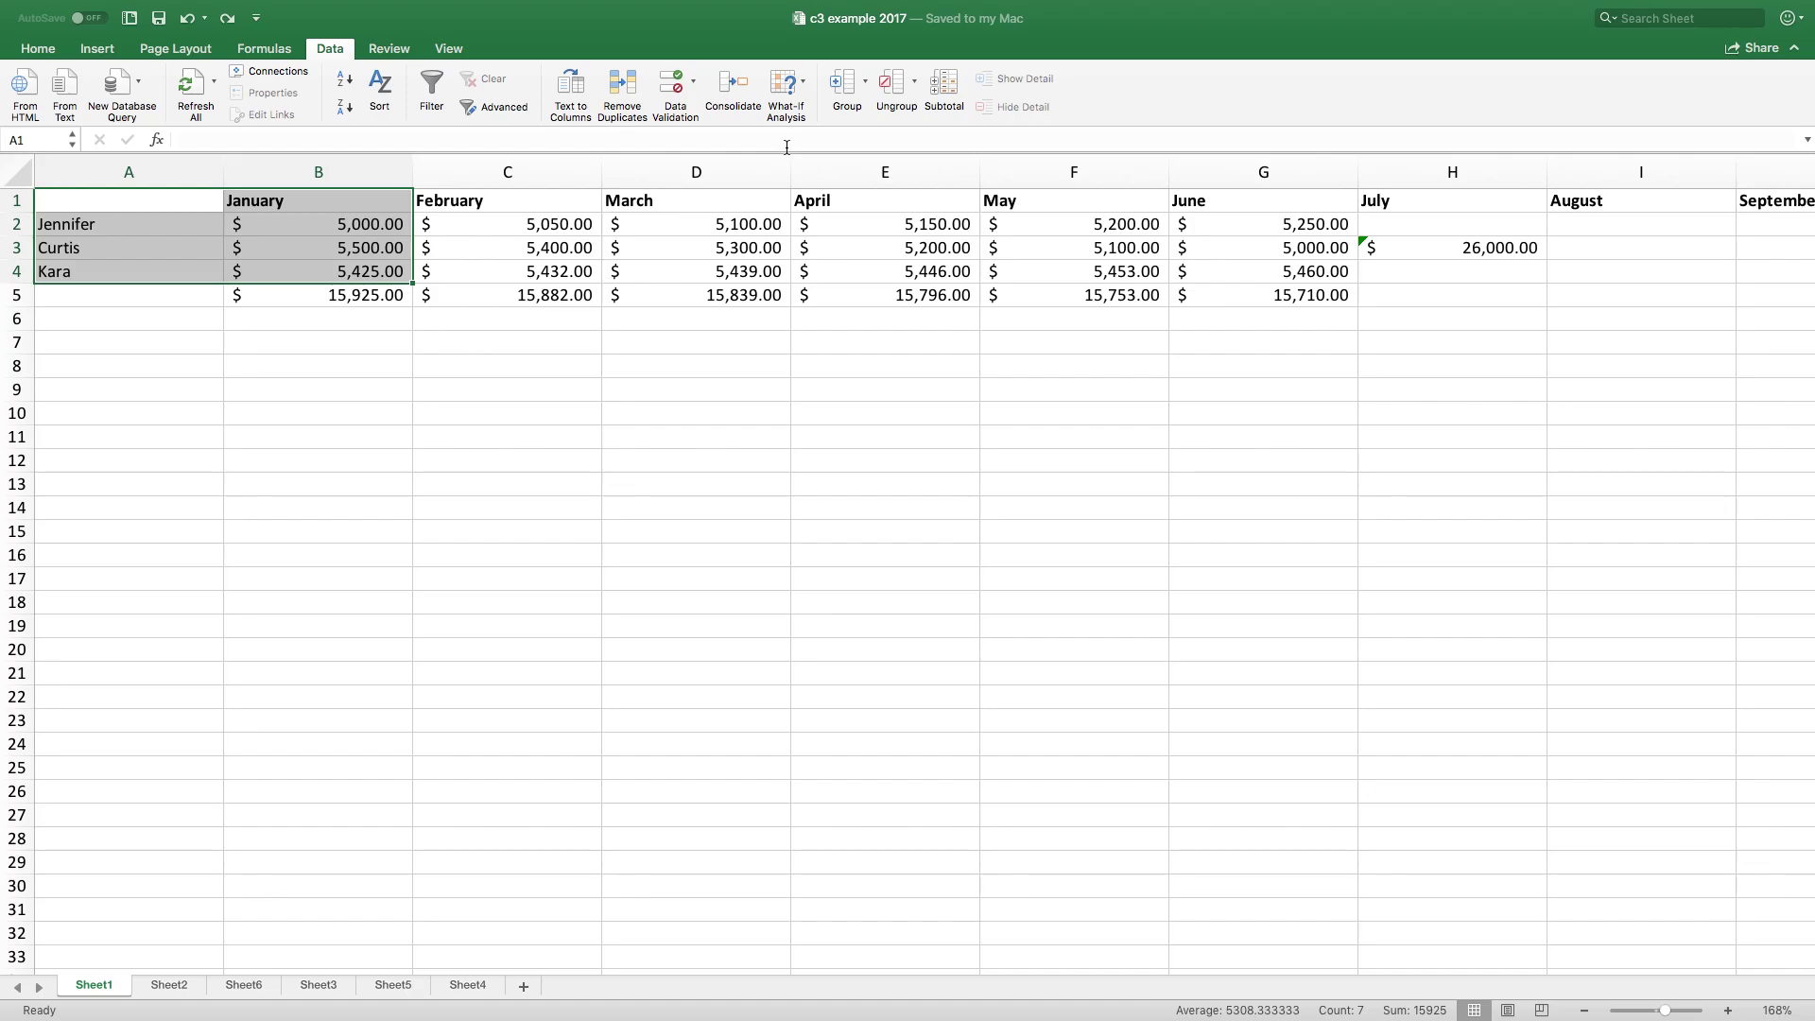
Browse the Review, View and Insert tabs in Excel 2016, then switch to Excel Online in Firefox.
left_click(388, 49)
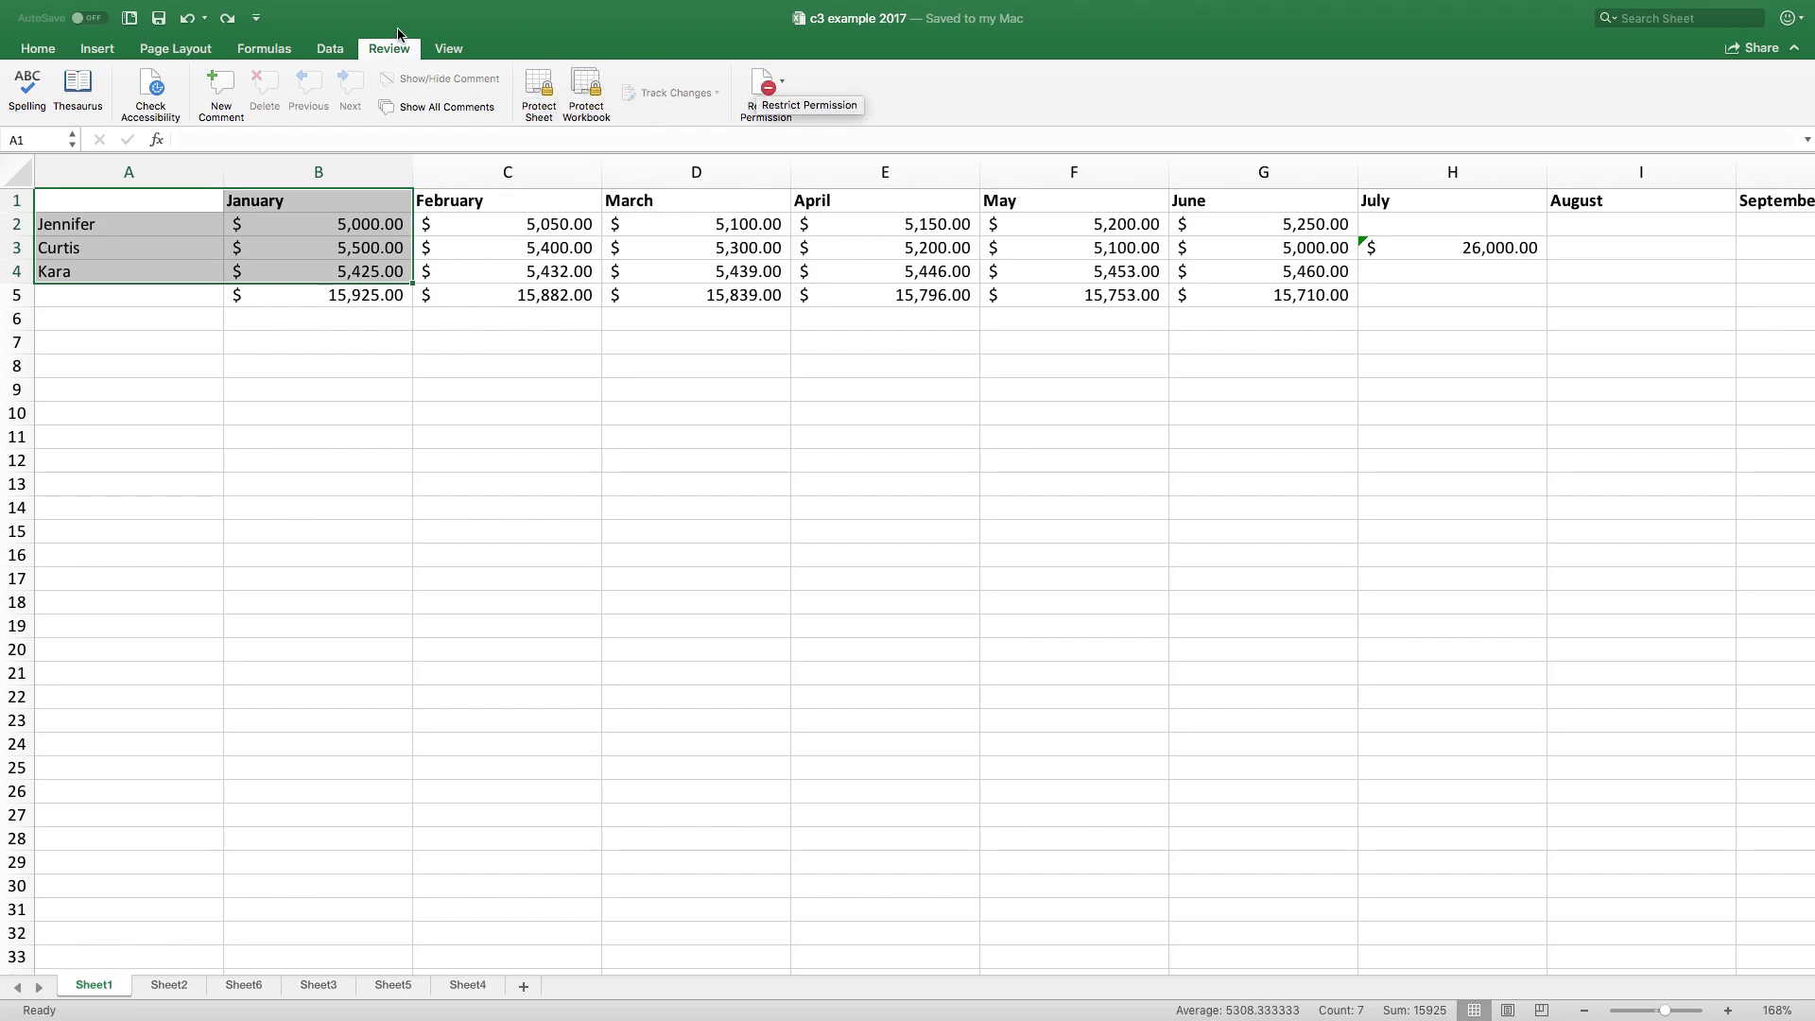
left_click(440, 49)
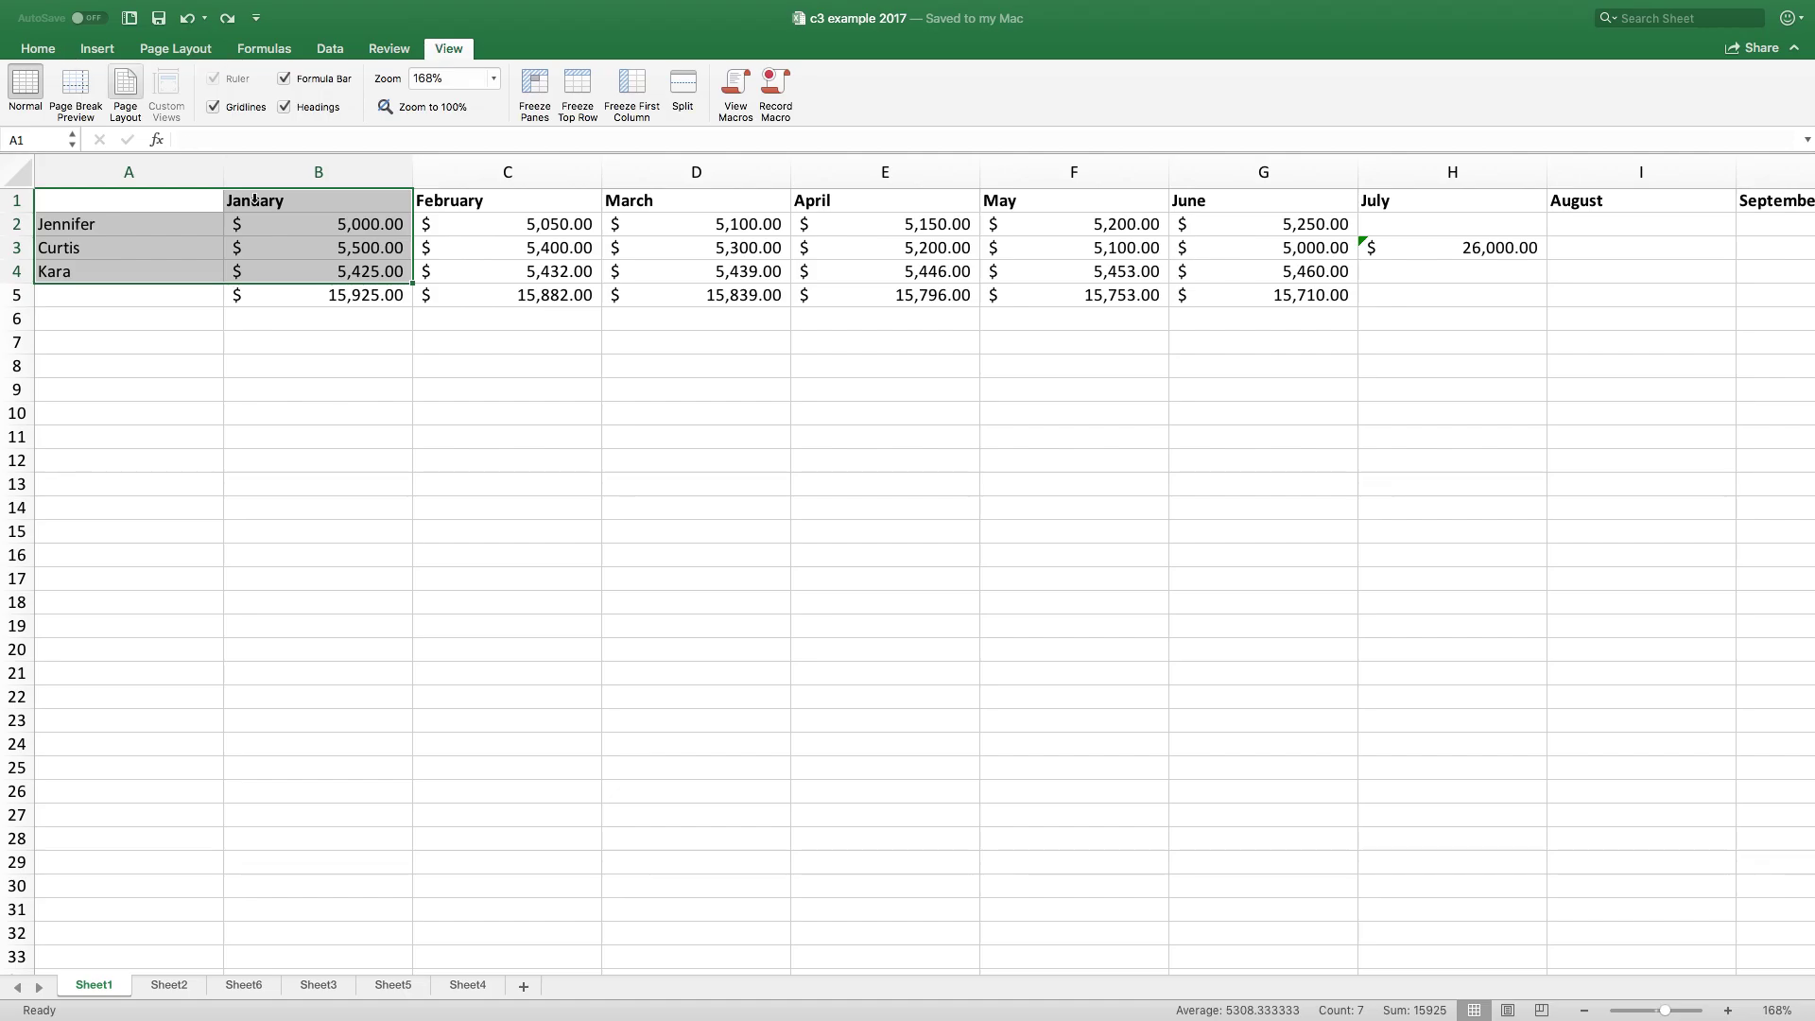
left_click(110, 53)
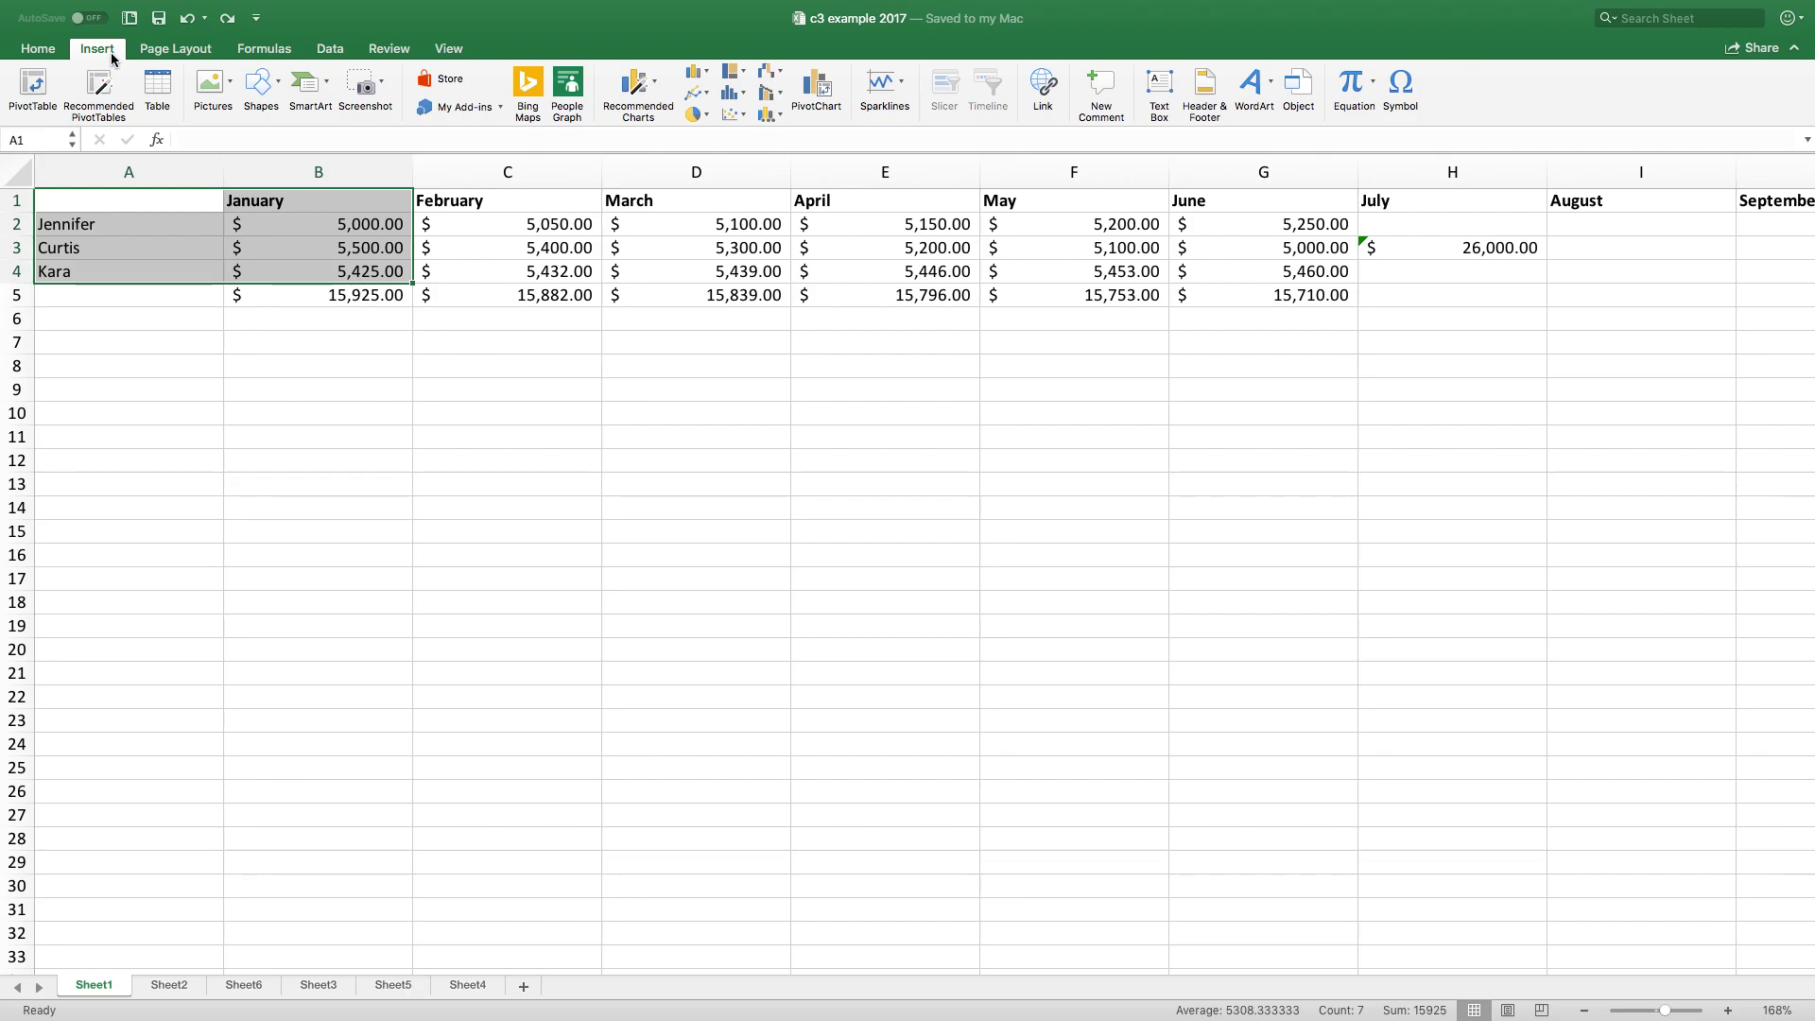
key("super+Tab")
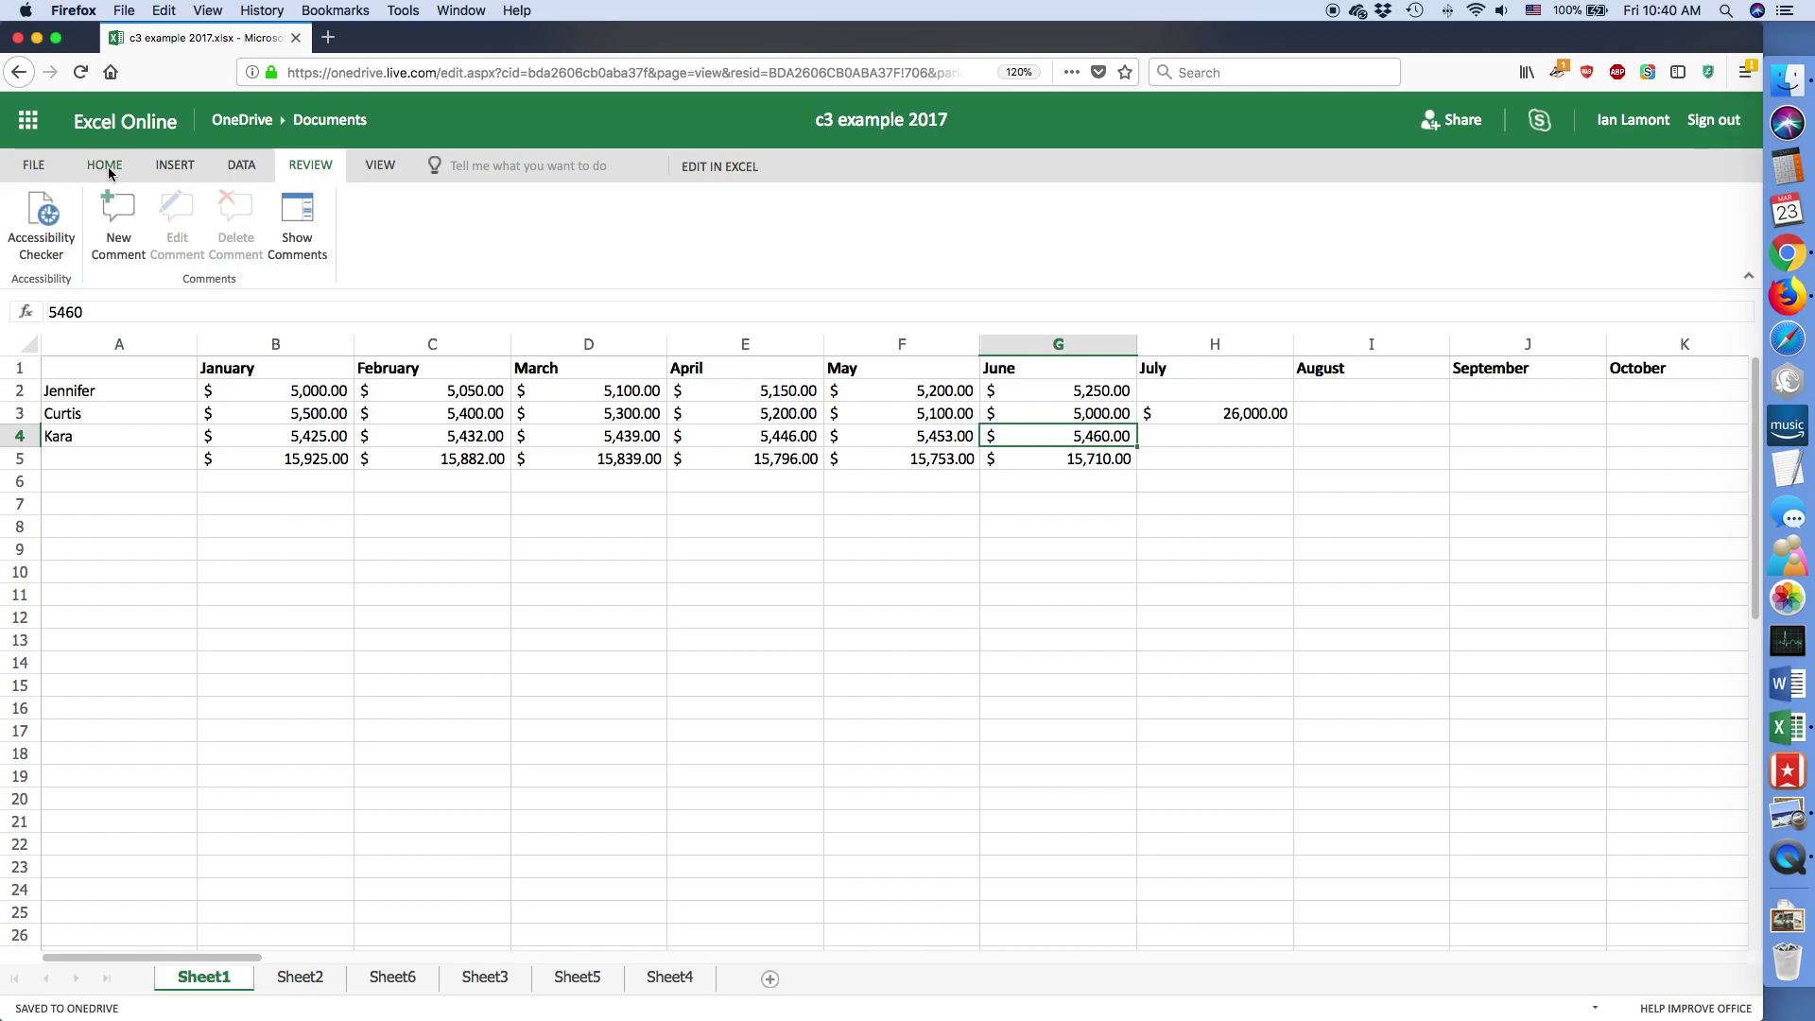
On Excel Online's INSERT tab, chart A2:B4 as a 2-D Pie, then switch back to Excel 2016.
left_click(179, 168)
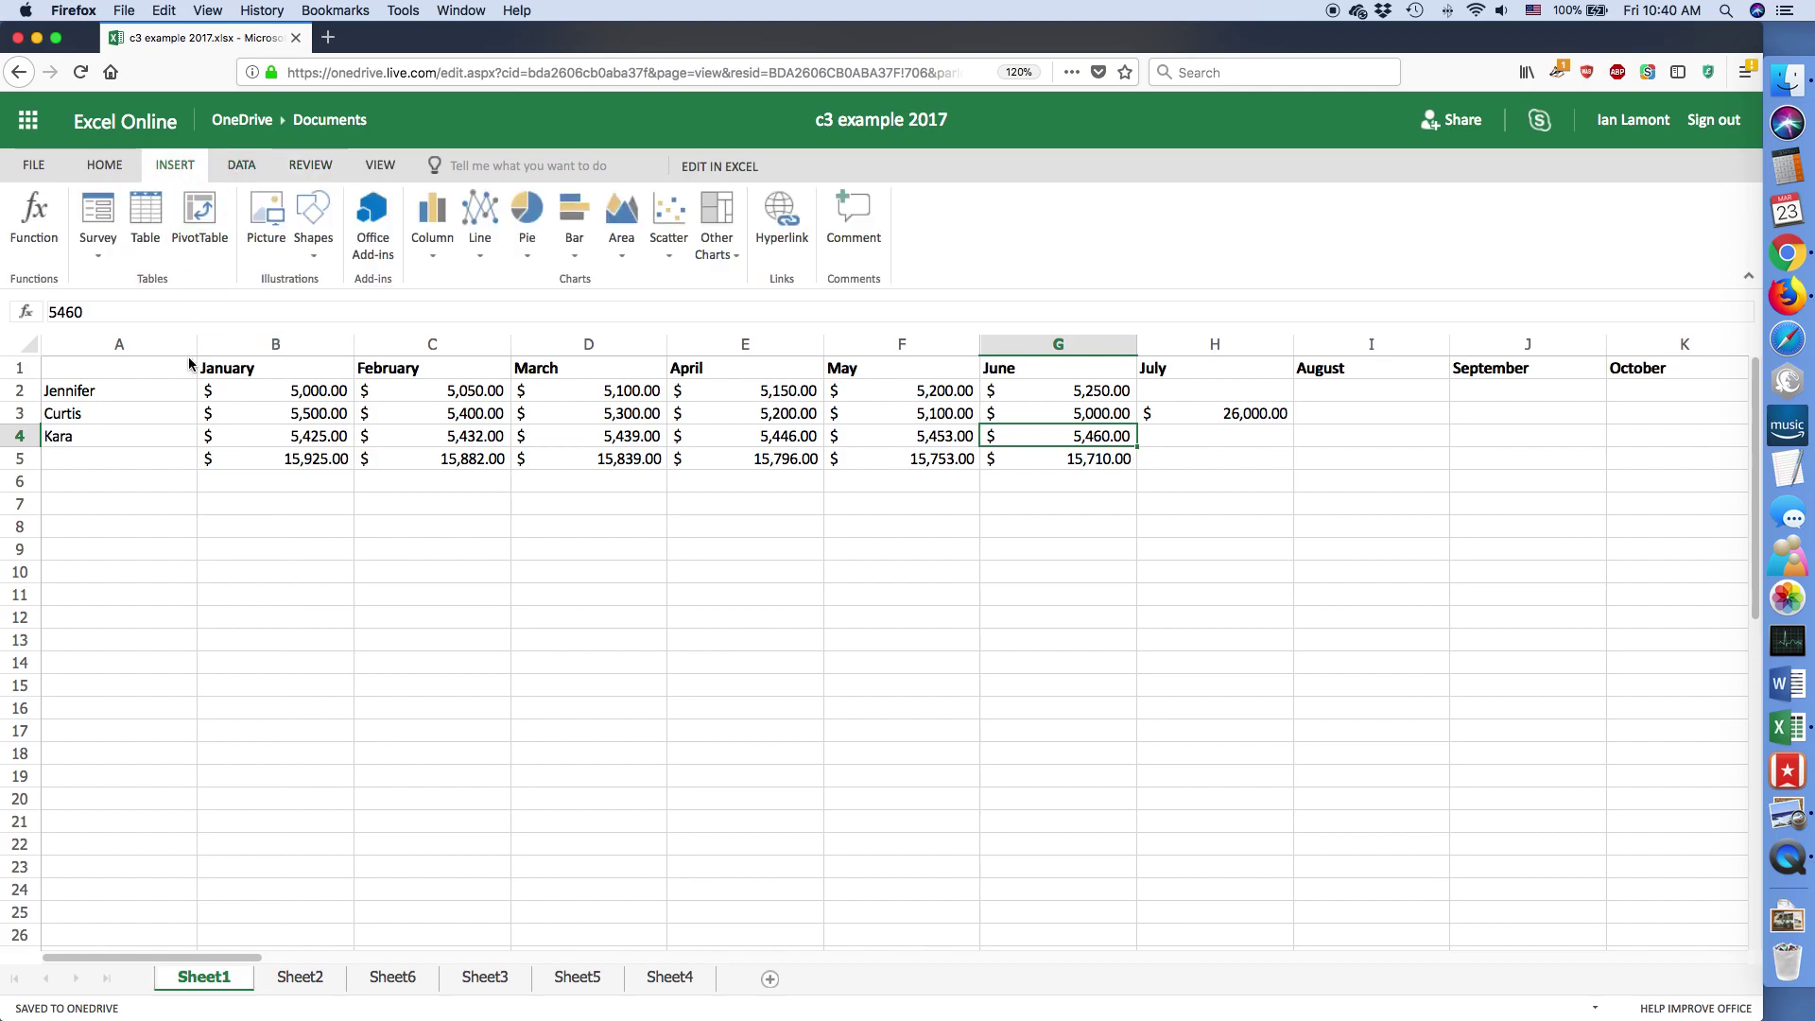
left_click(101, 390)
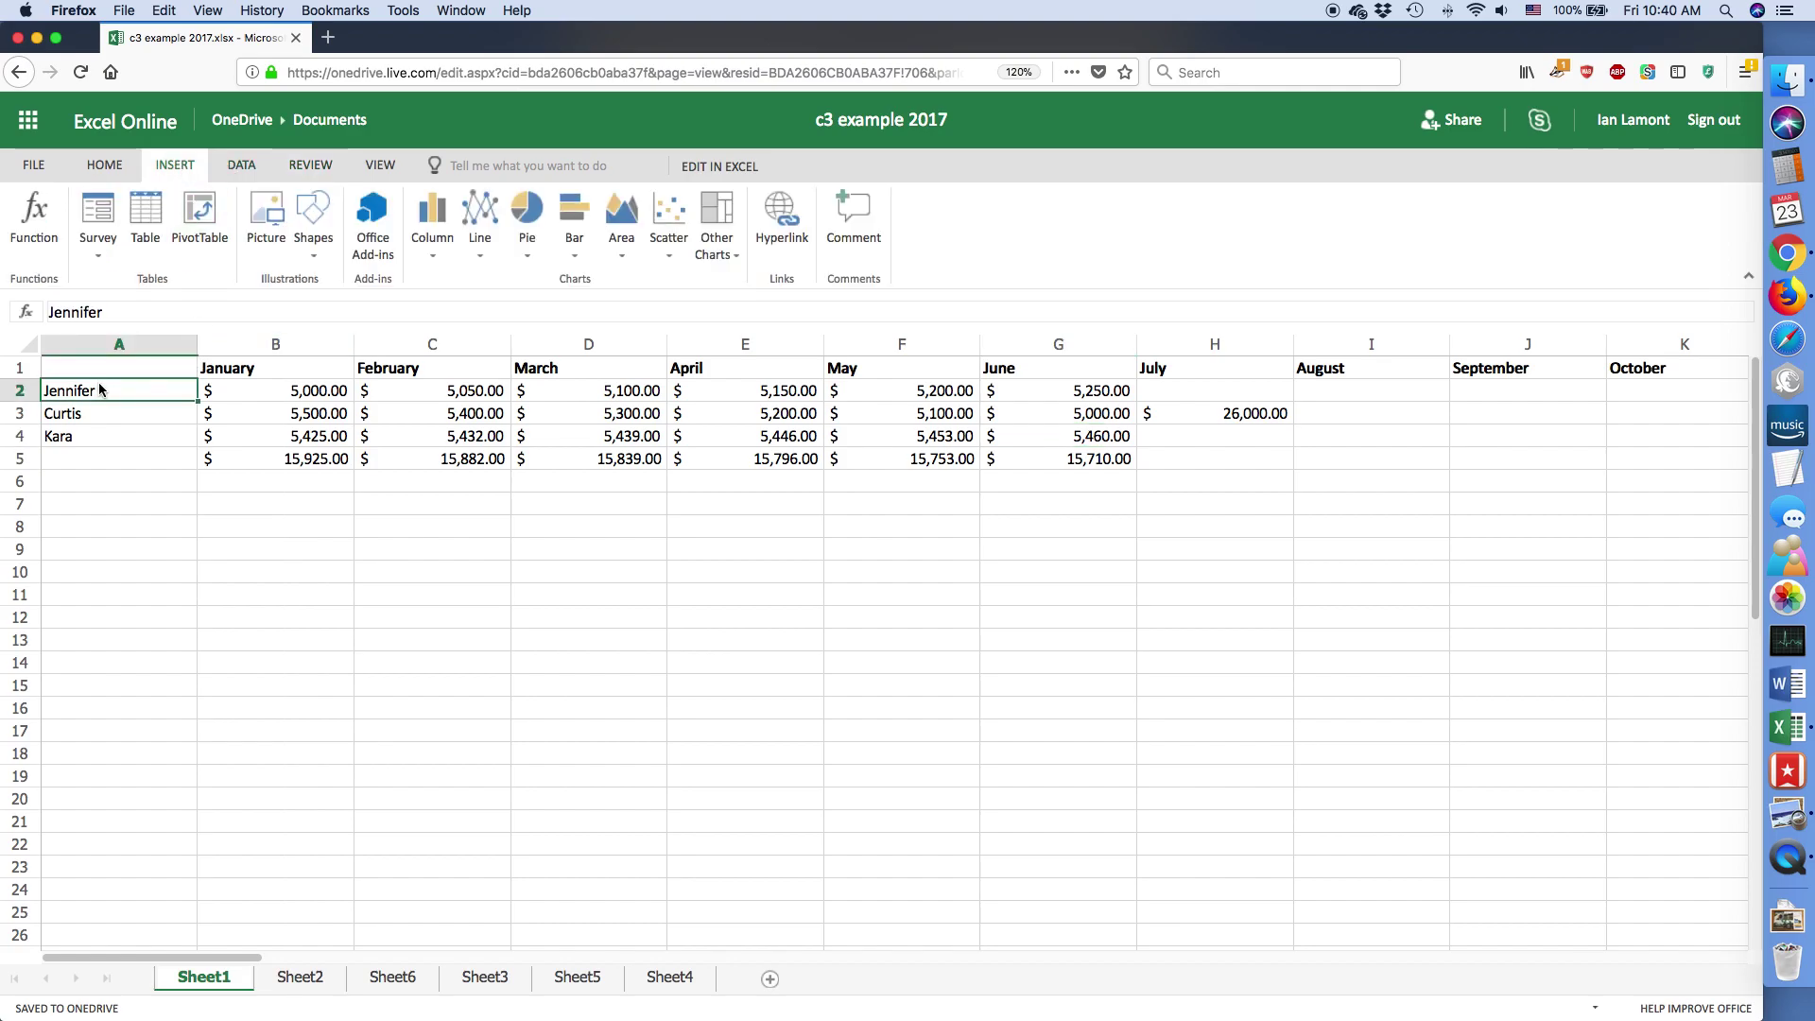
key("shift+Right")
key("shift+Down")
key("shift+Down")
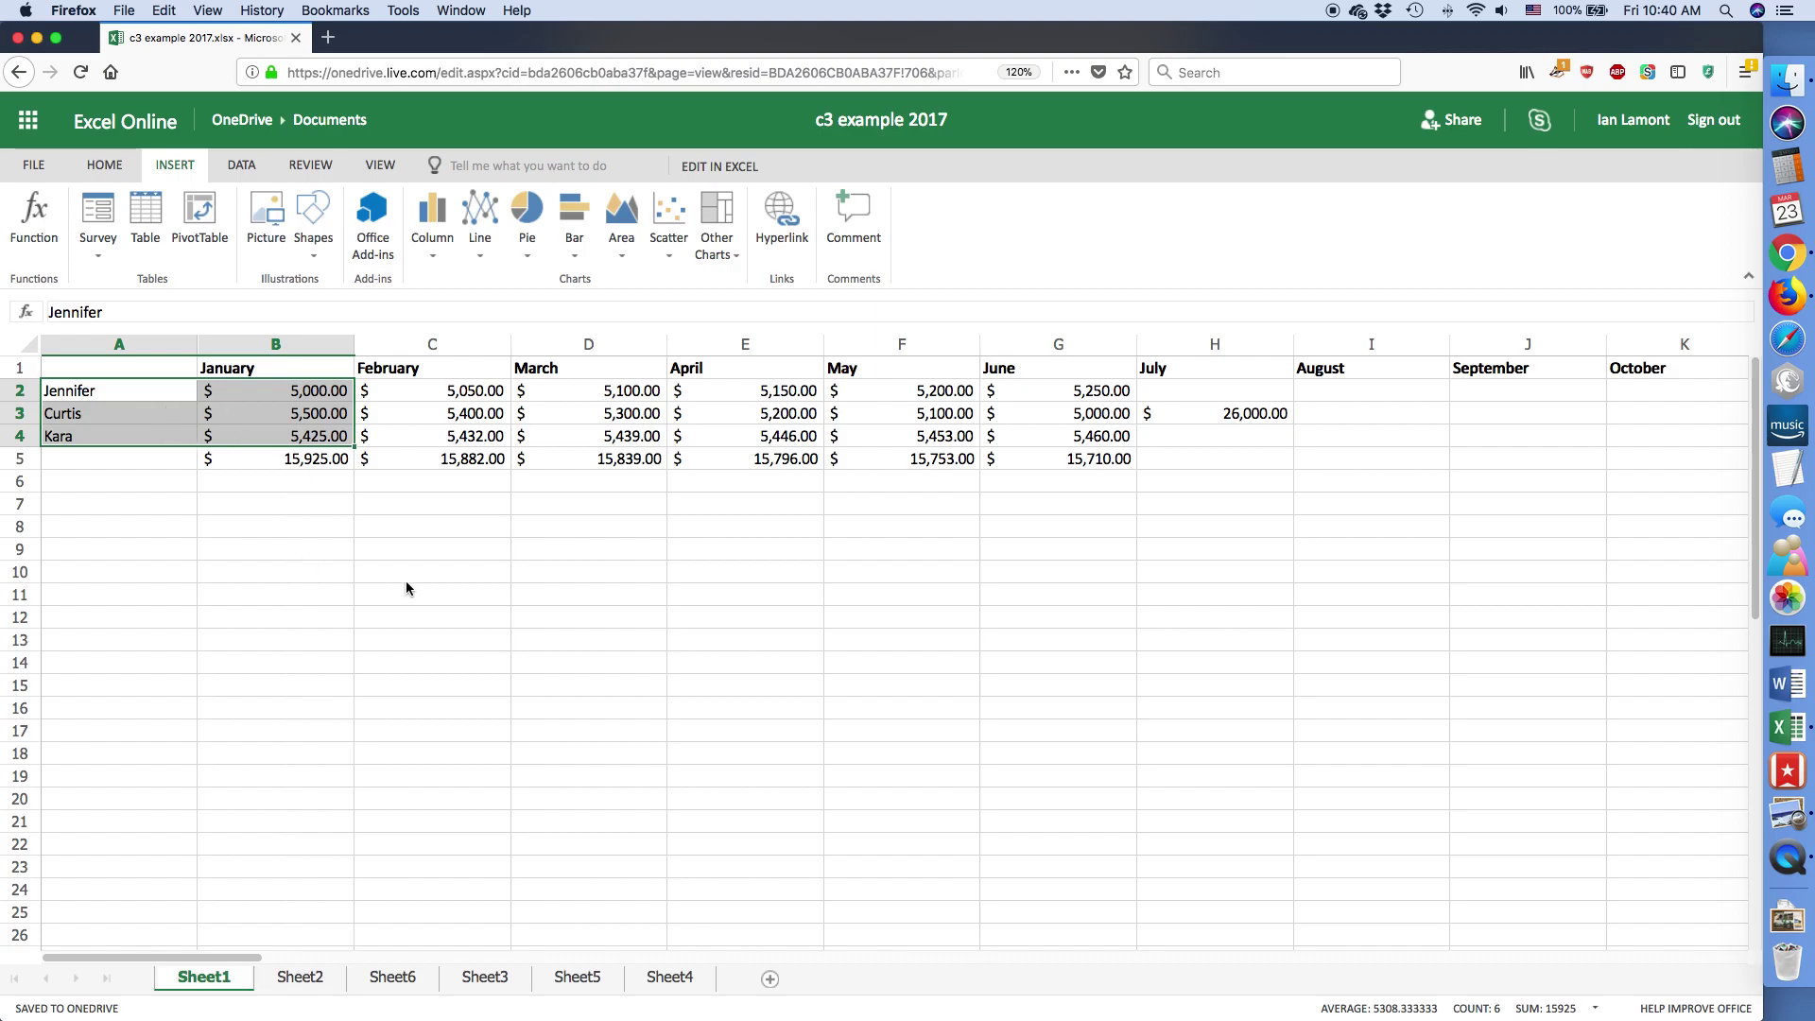
left_click(530, 228)
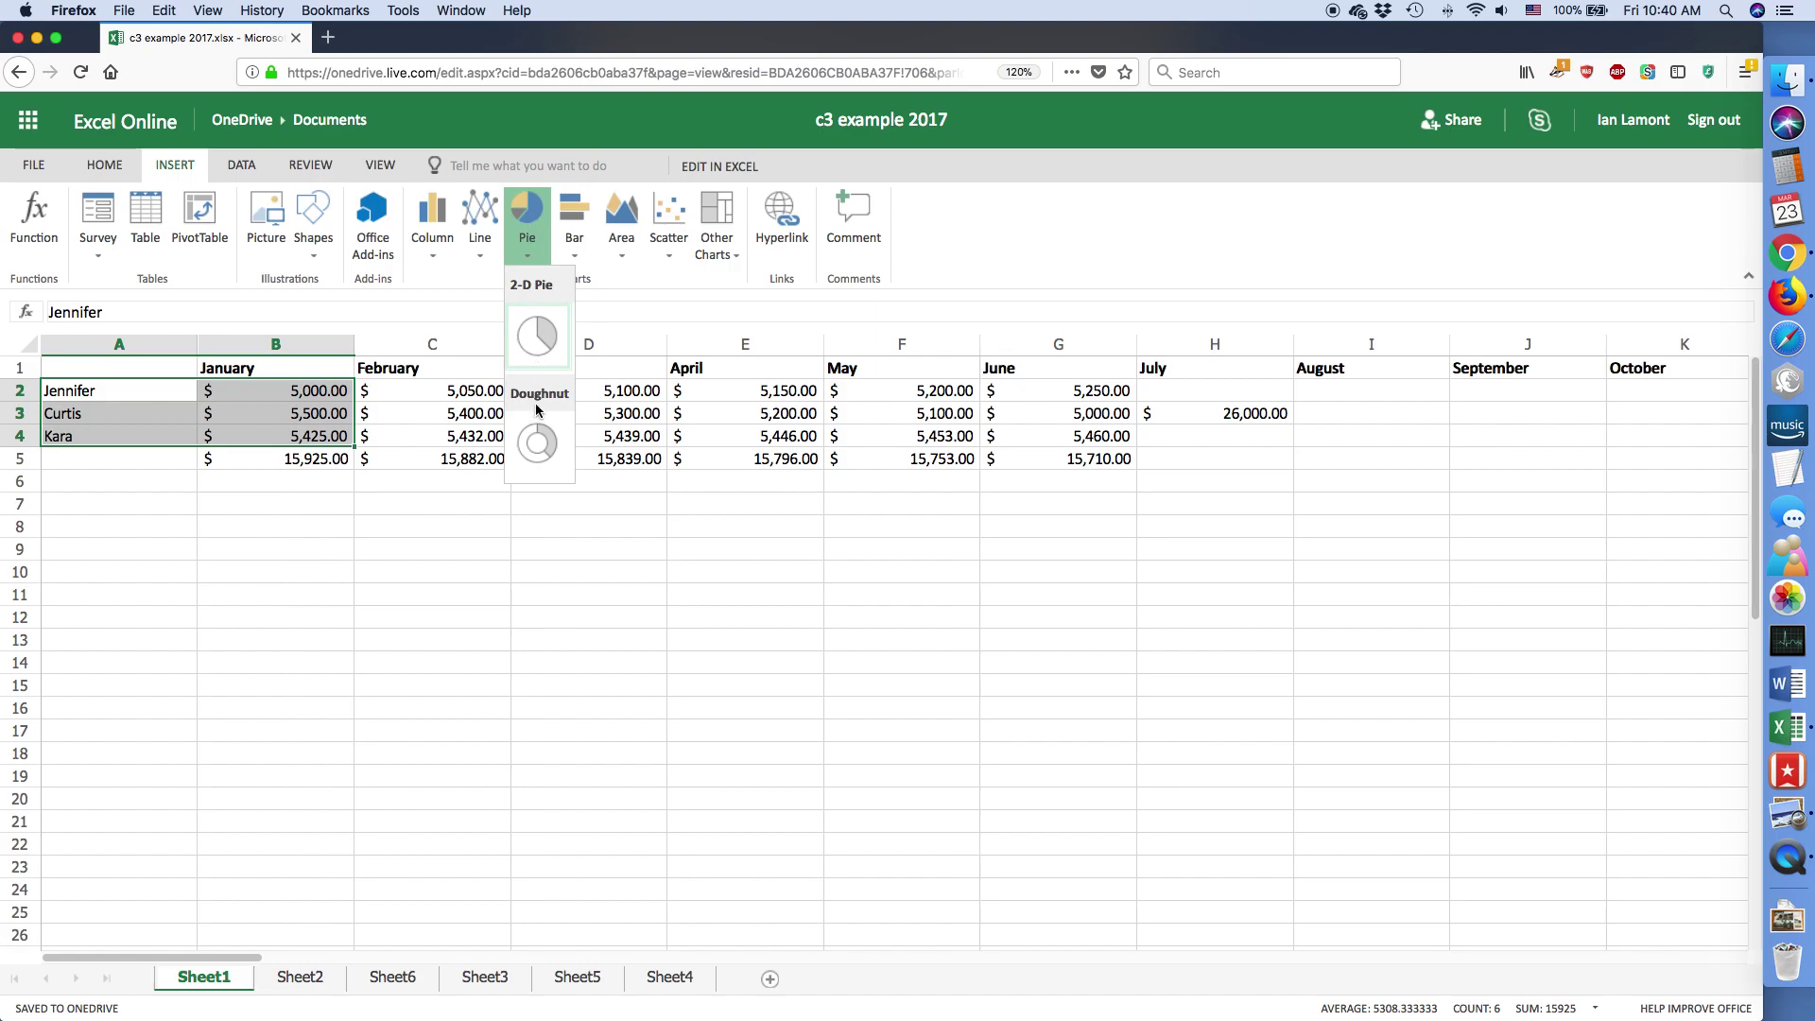
left_click(539, 339)
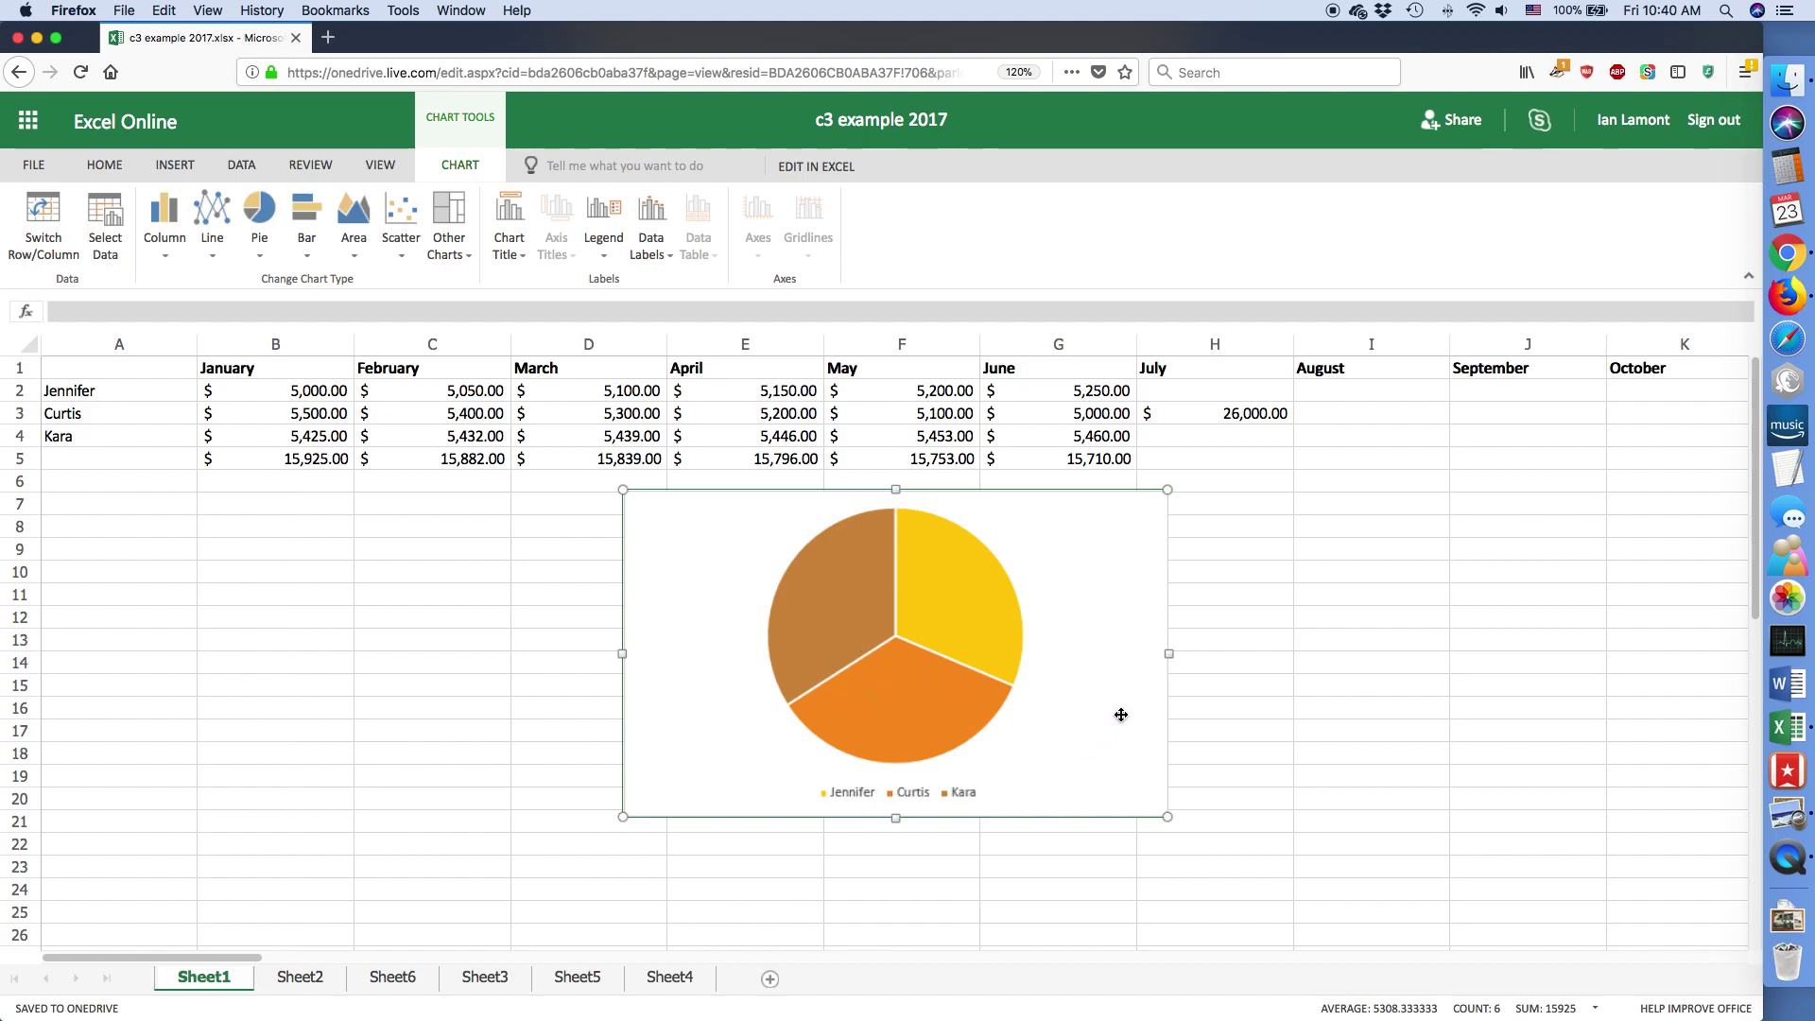
key("super+Tab")
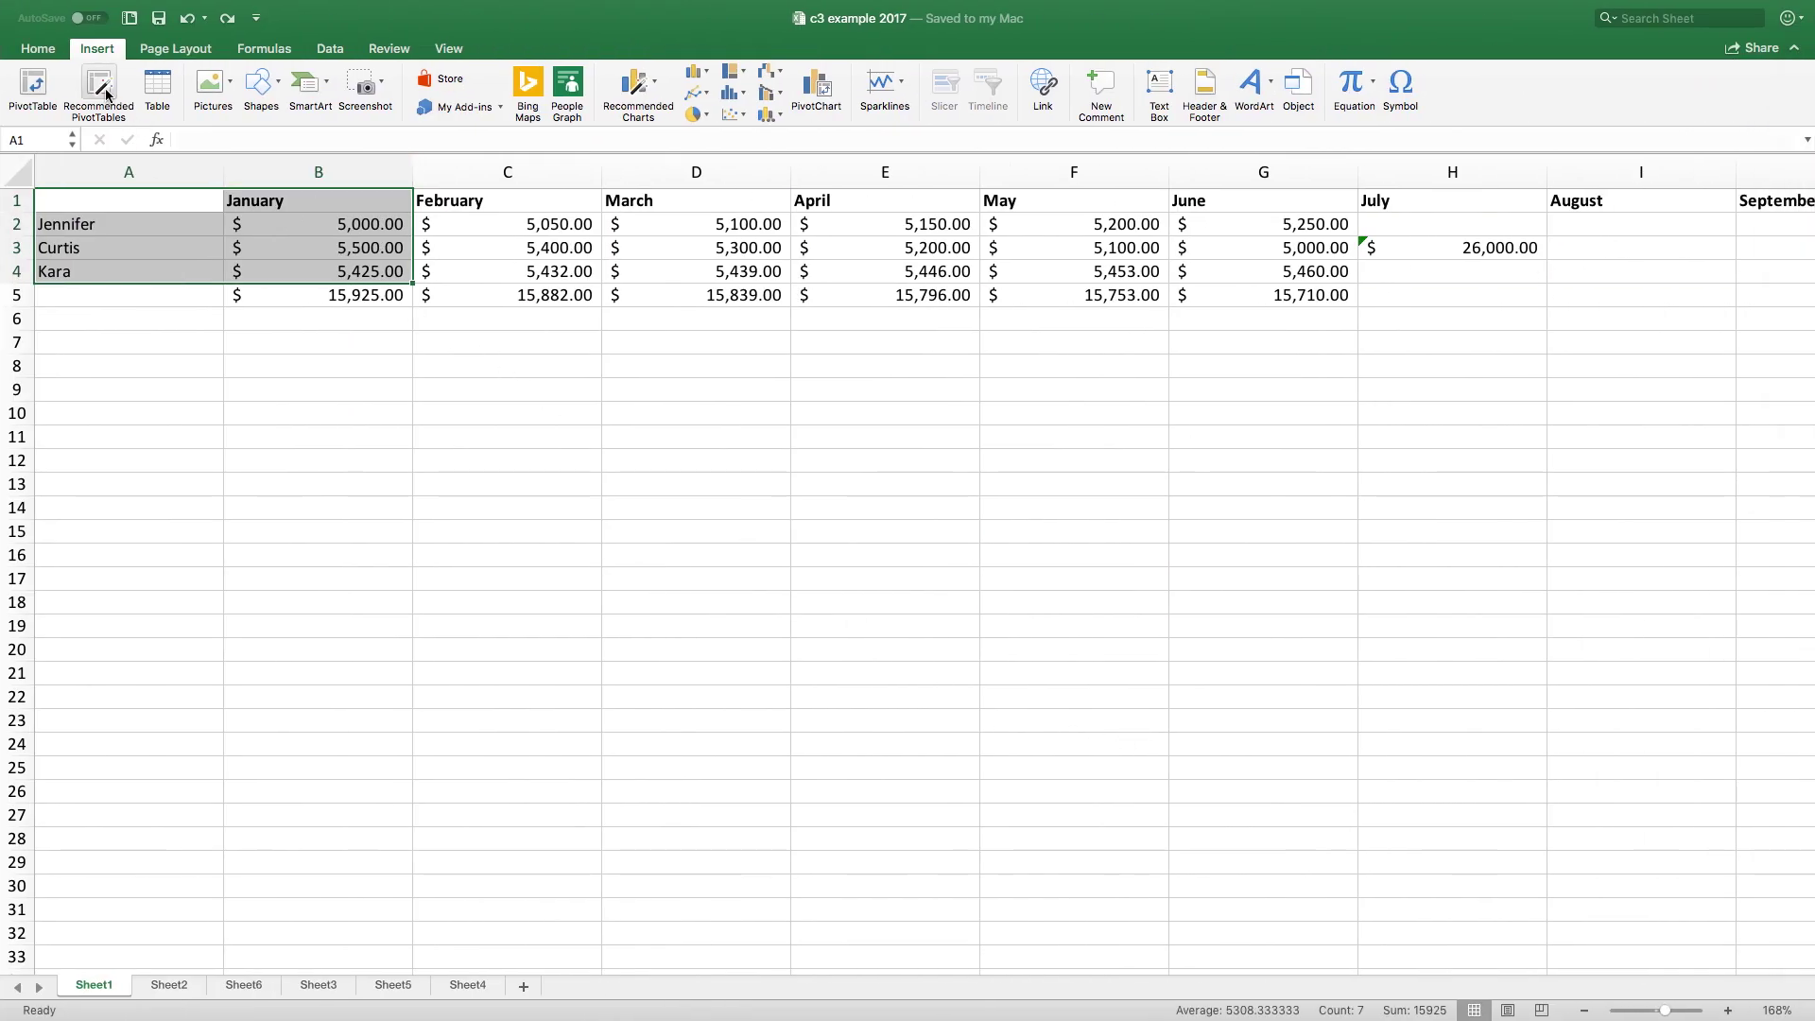
Select A2:B4, the three salespeople's January sales, and insert a 2-D Pie chart from the Insert ribbon.
left_click(100, 223)
key("shift+Right")
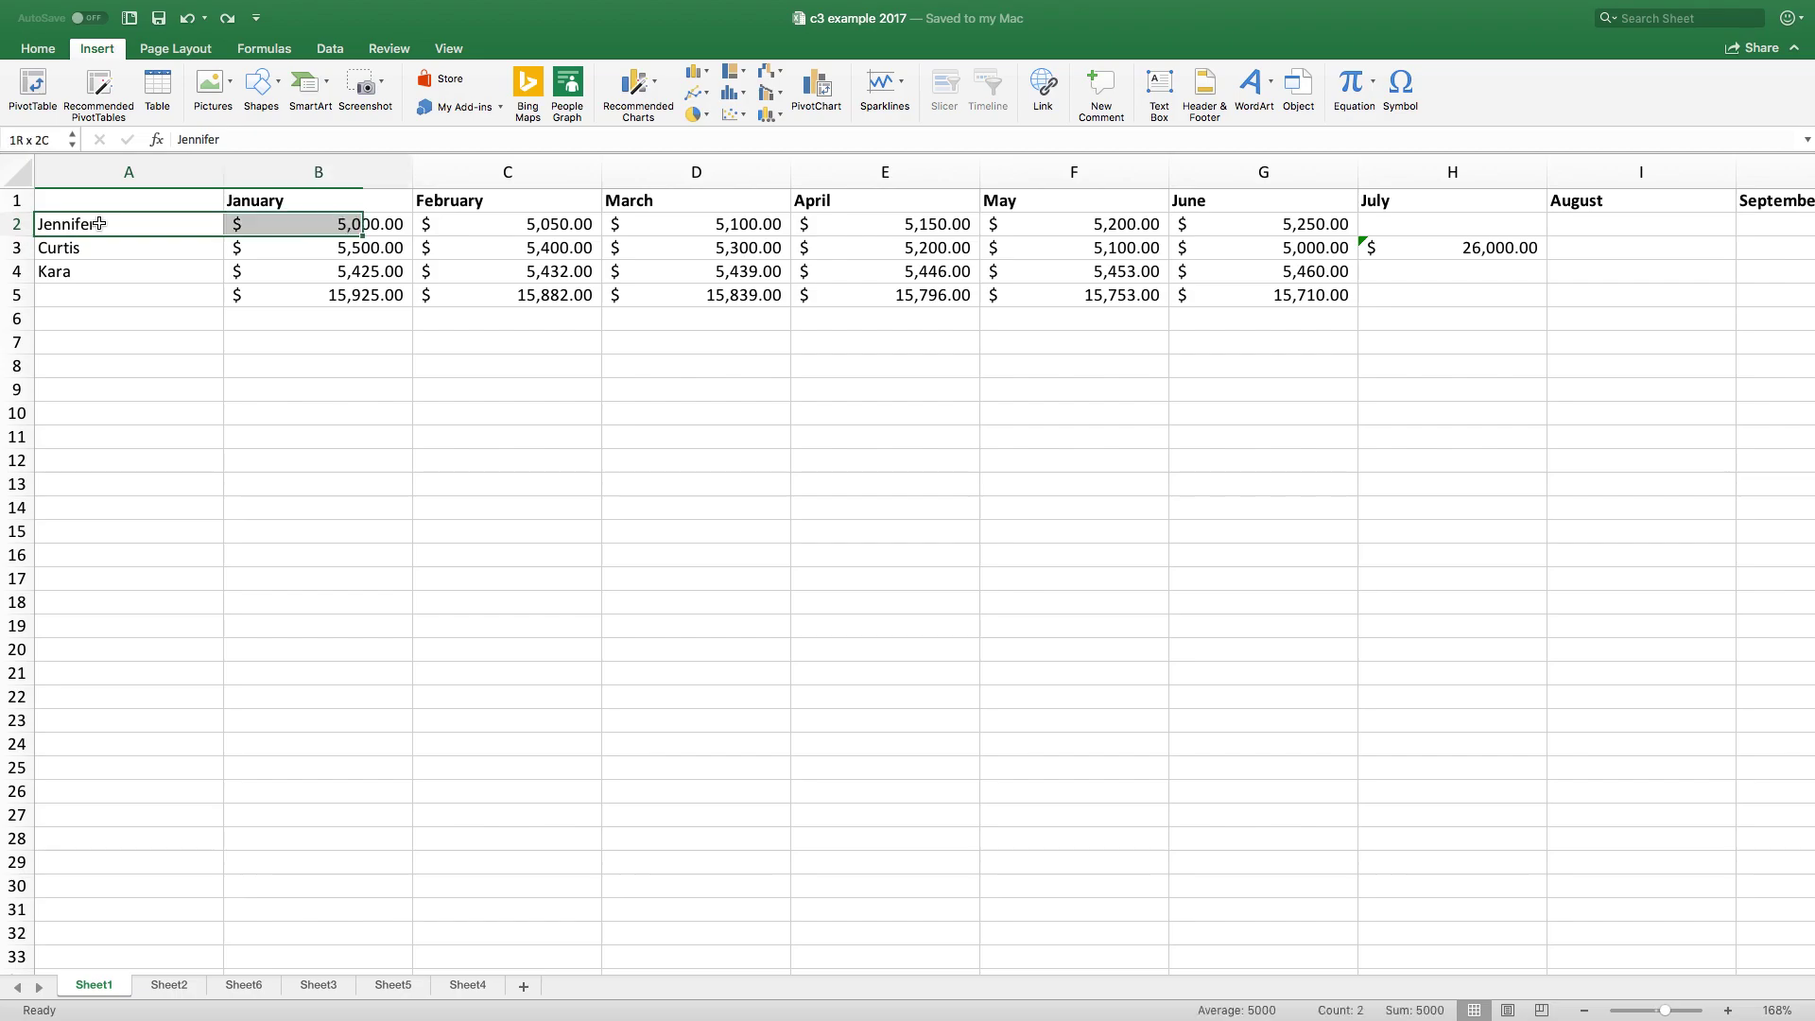
key("shift+Down")
key("shift+Down")
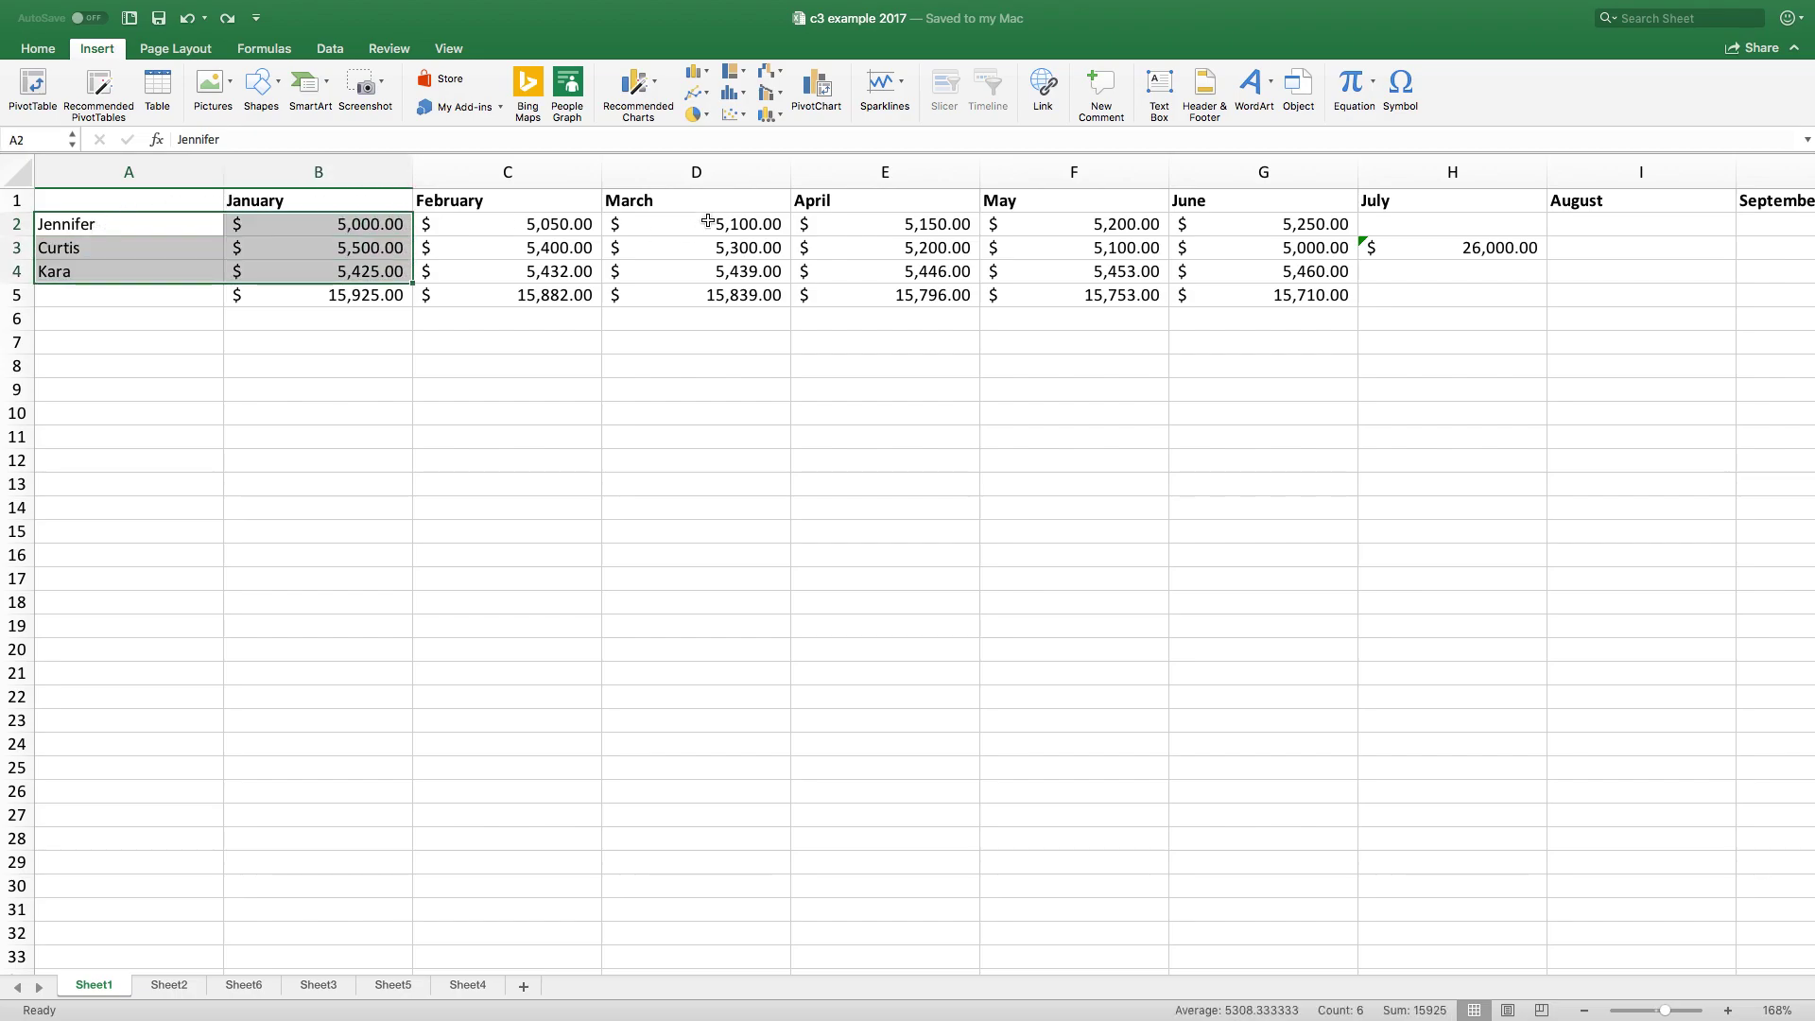
left_click(709, 116)
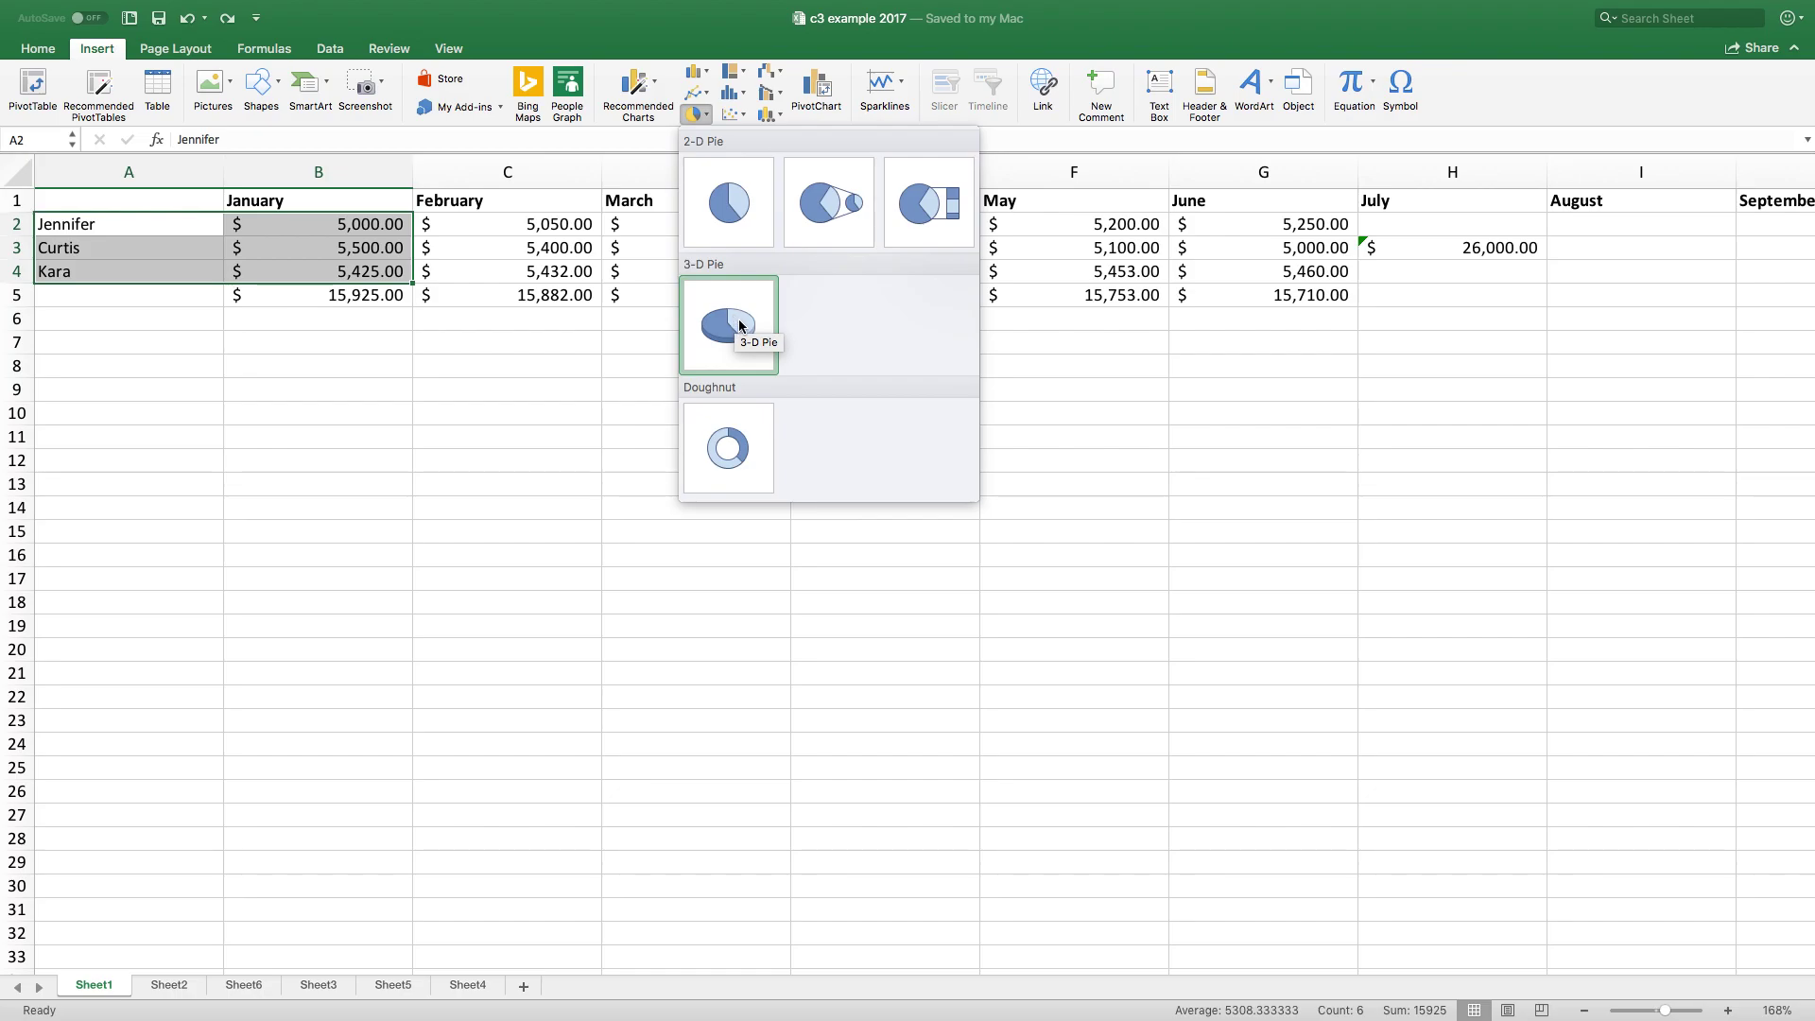
left_click(753, 182)
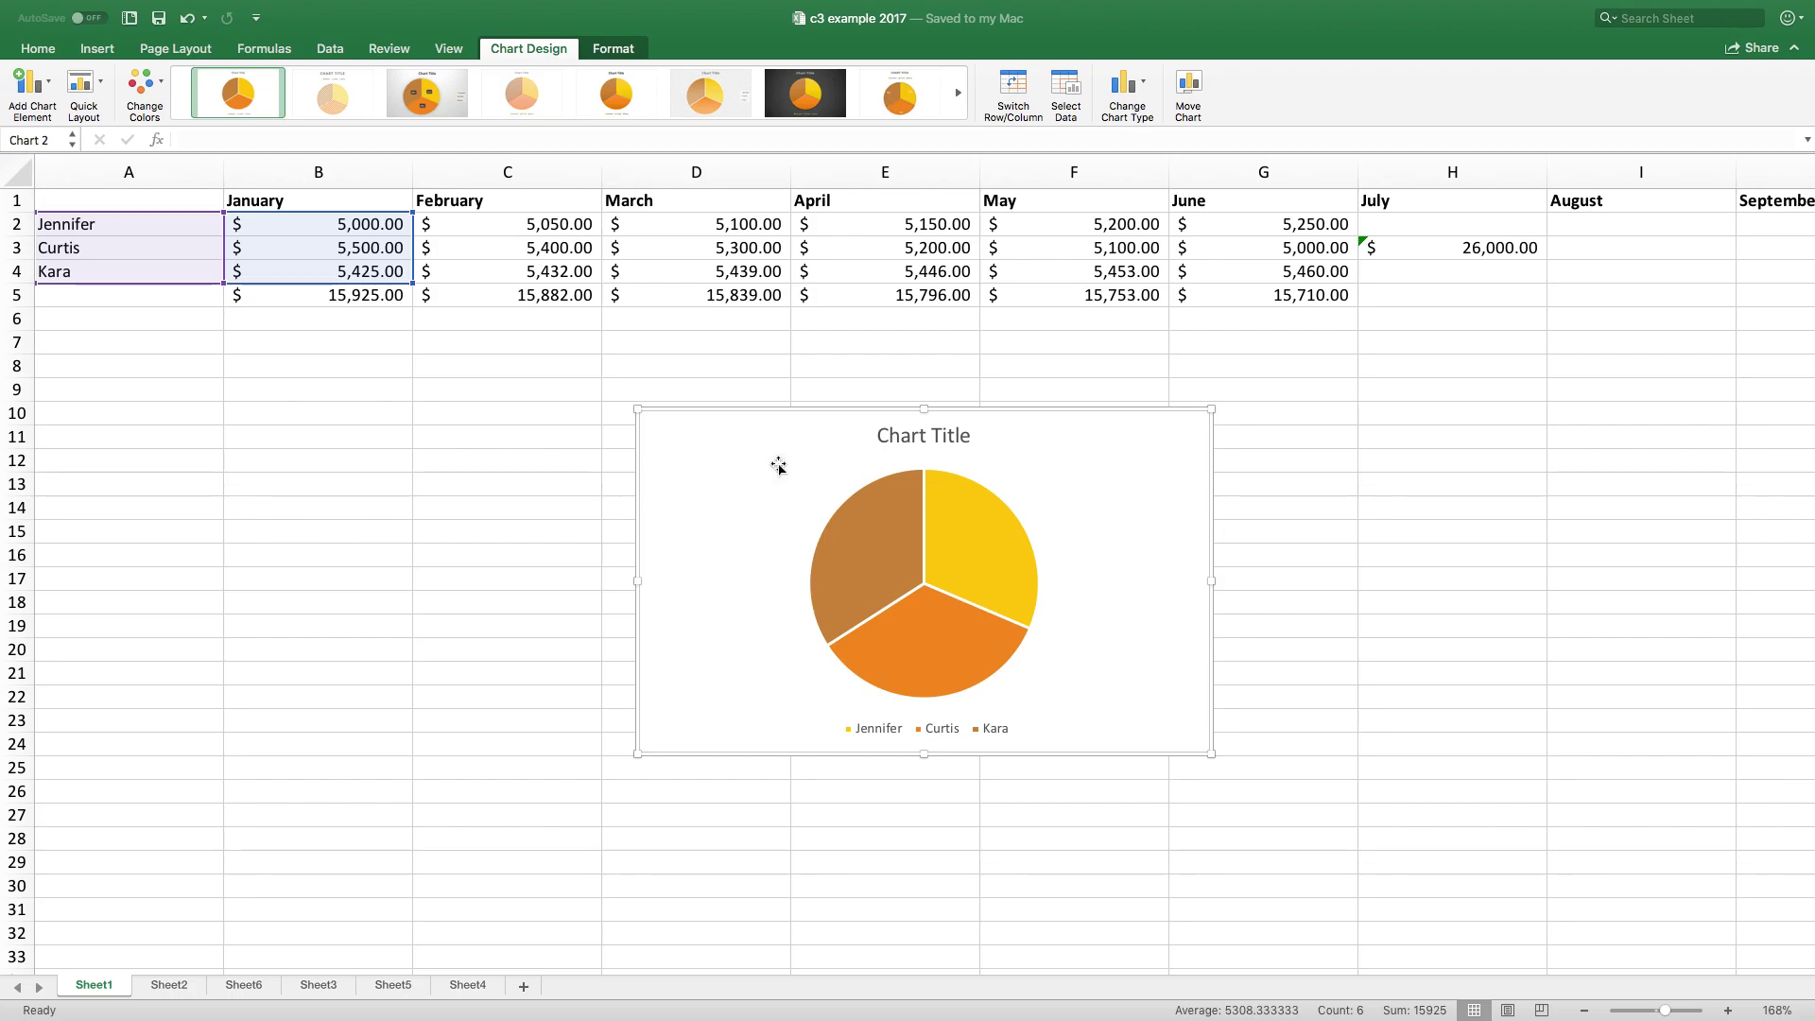
mouse_move(842, 685)
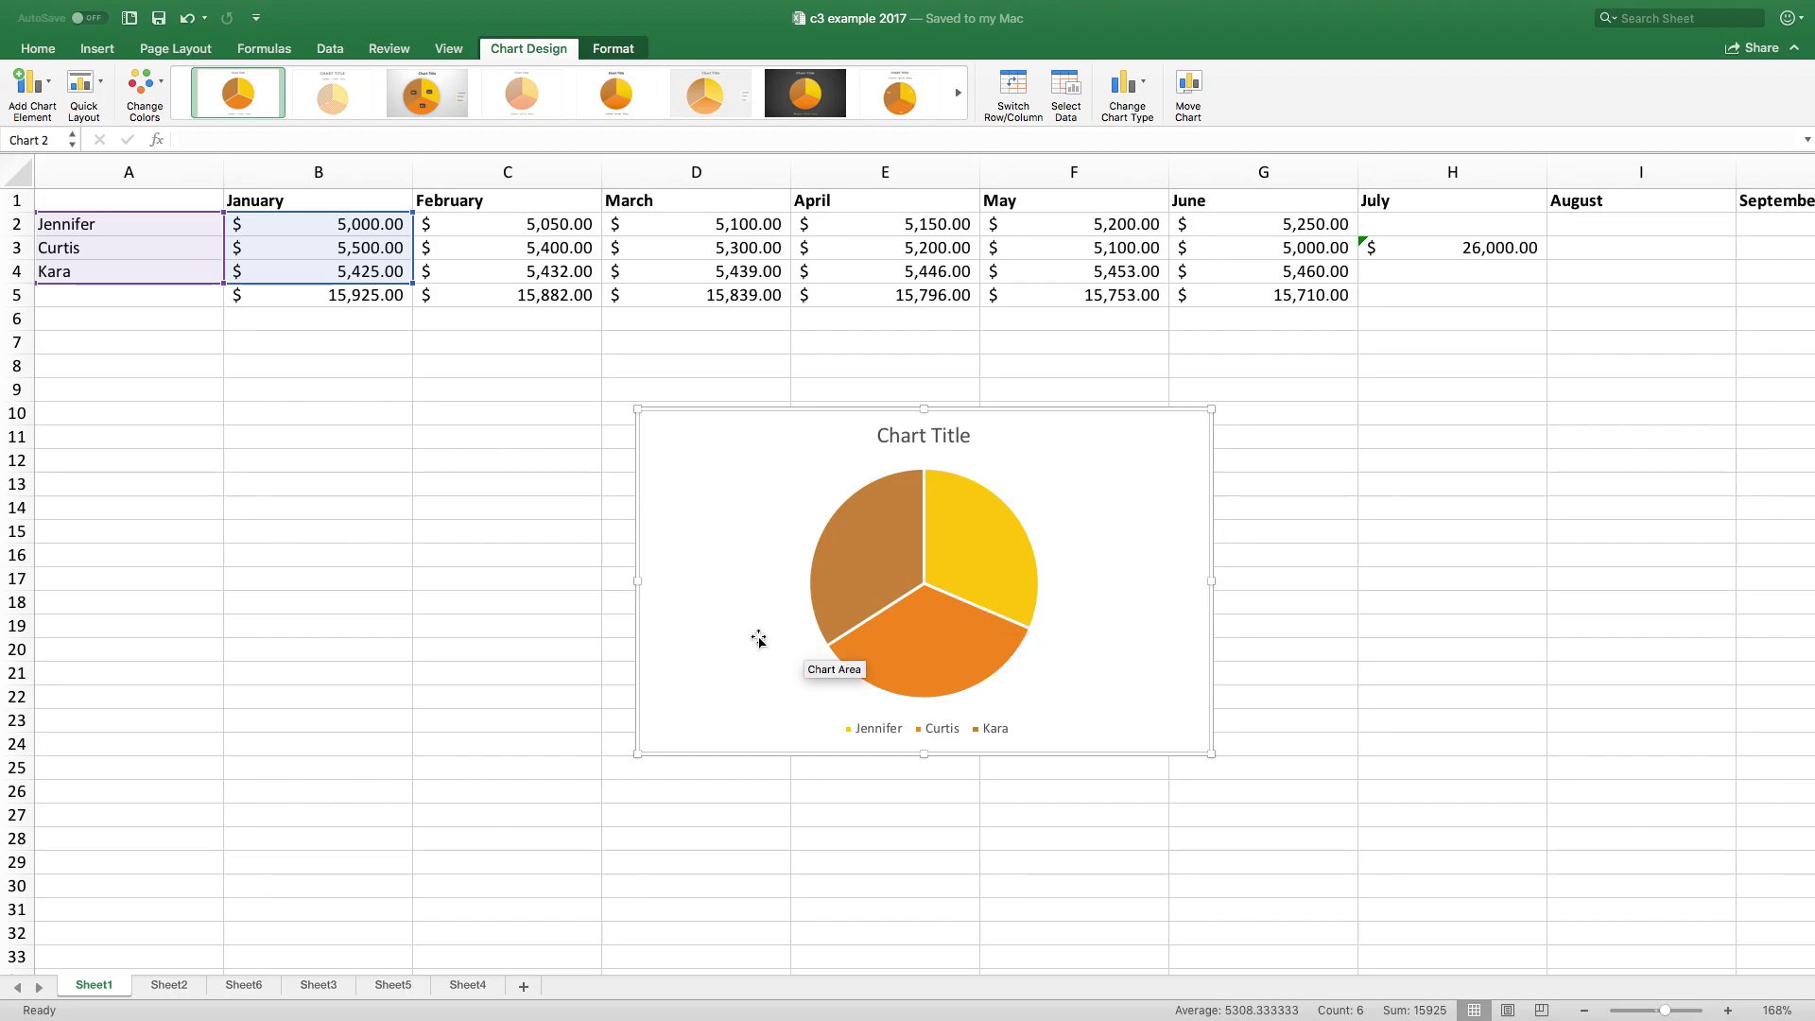
key("super+Tab")
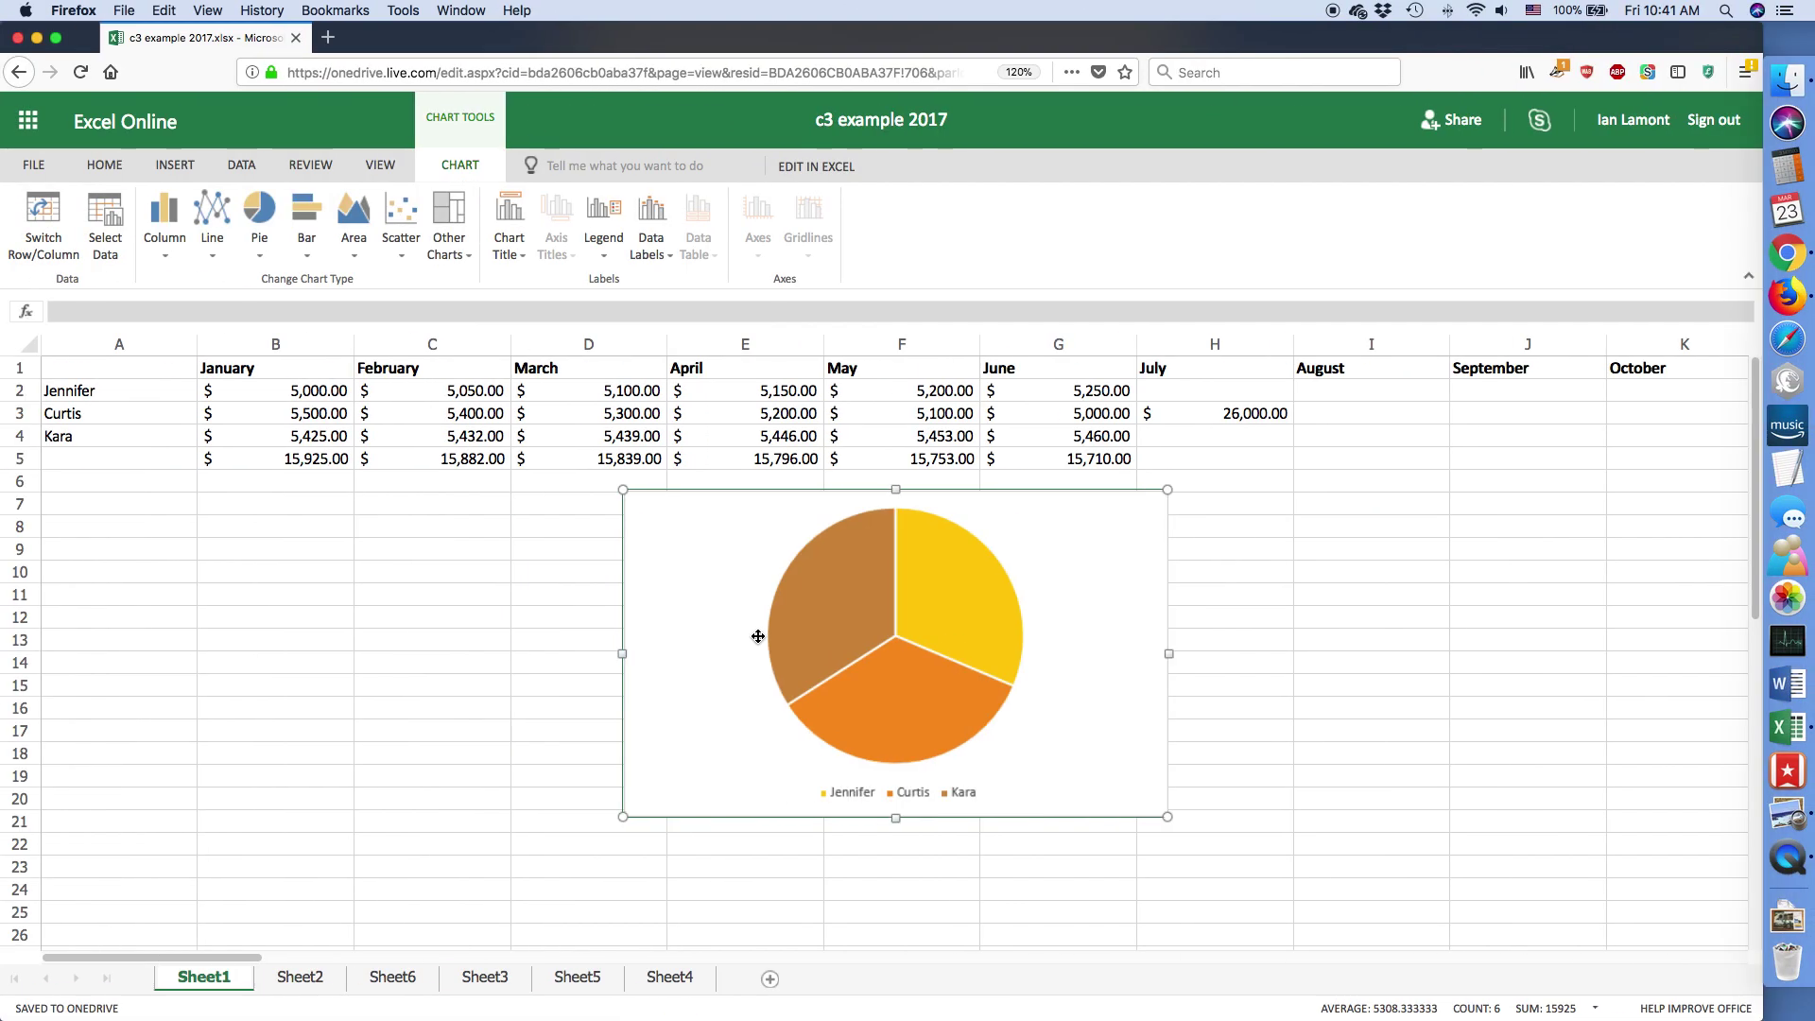
key("super+Tab")
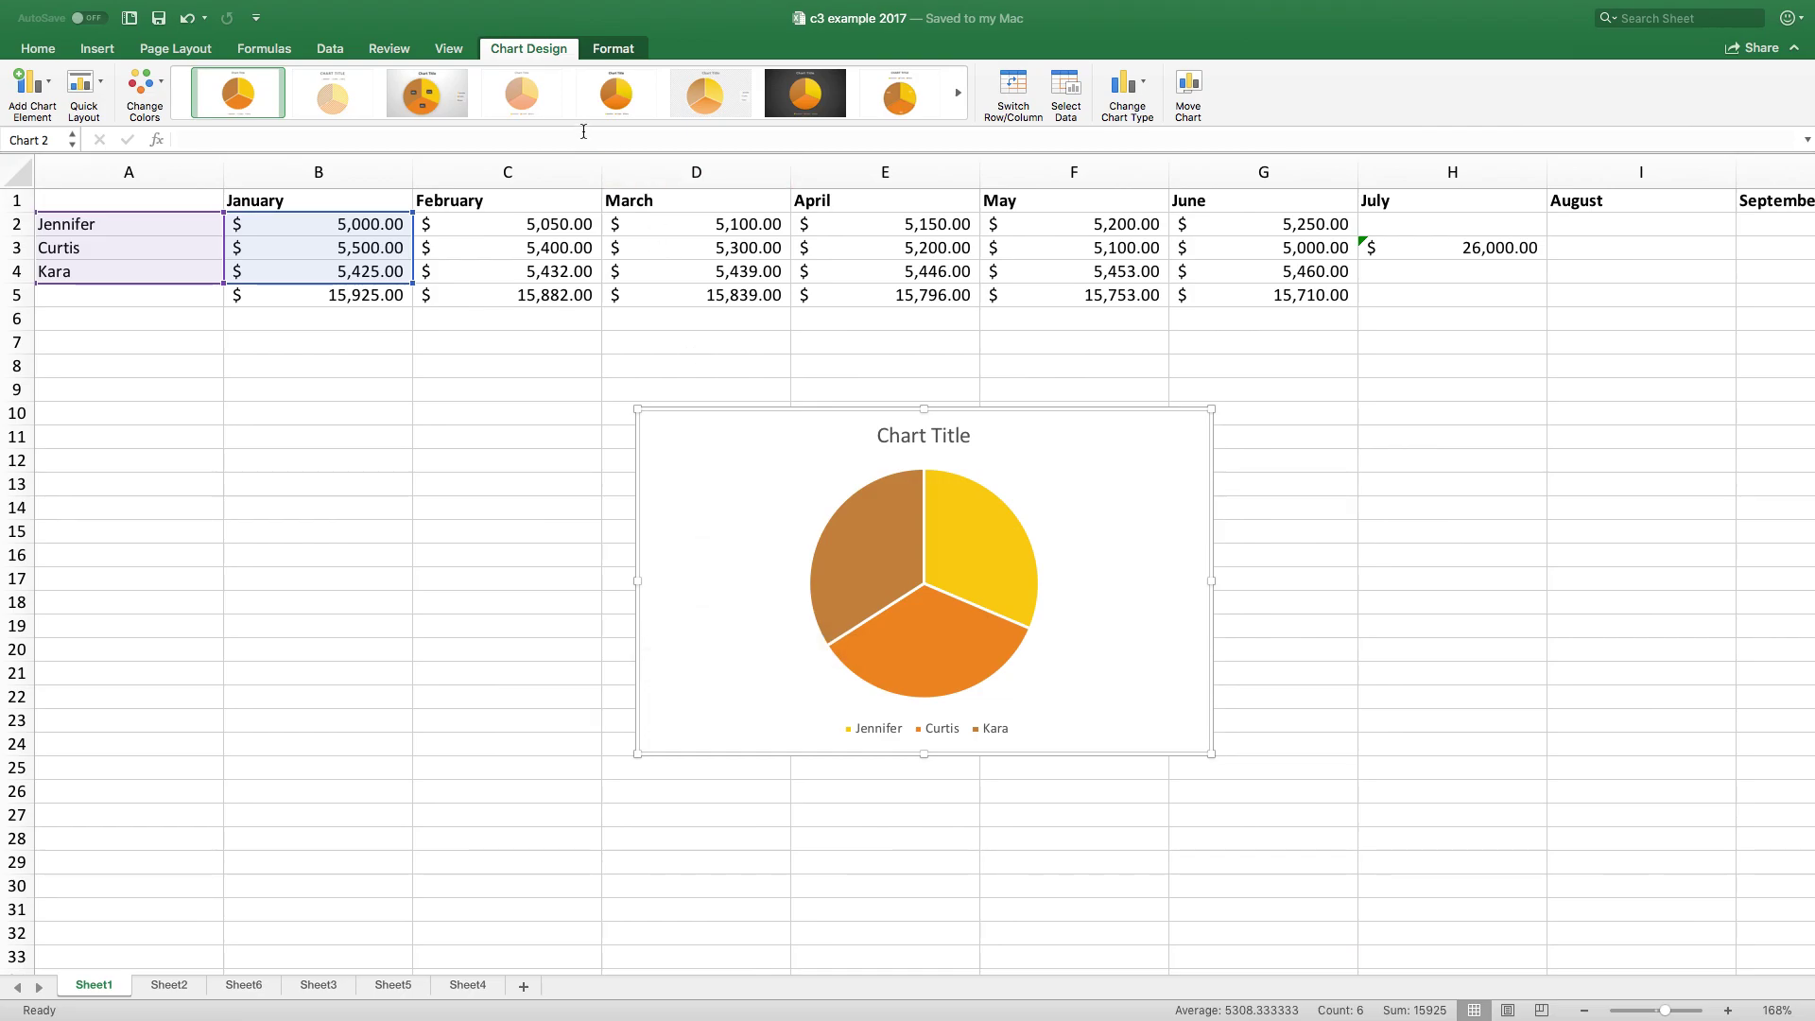
Try several styles on the January pie chart, then apply the yellow-background style.
left_click(419, 99)
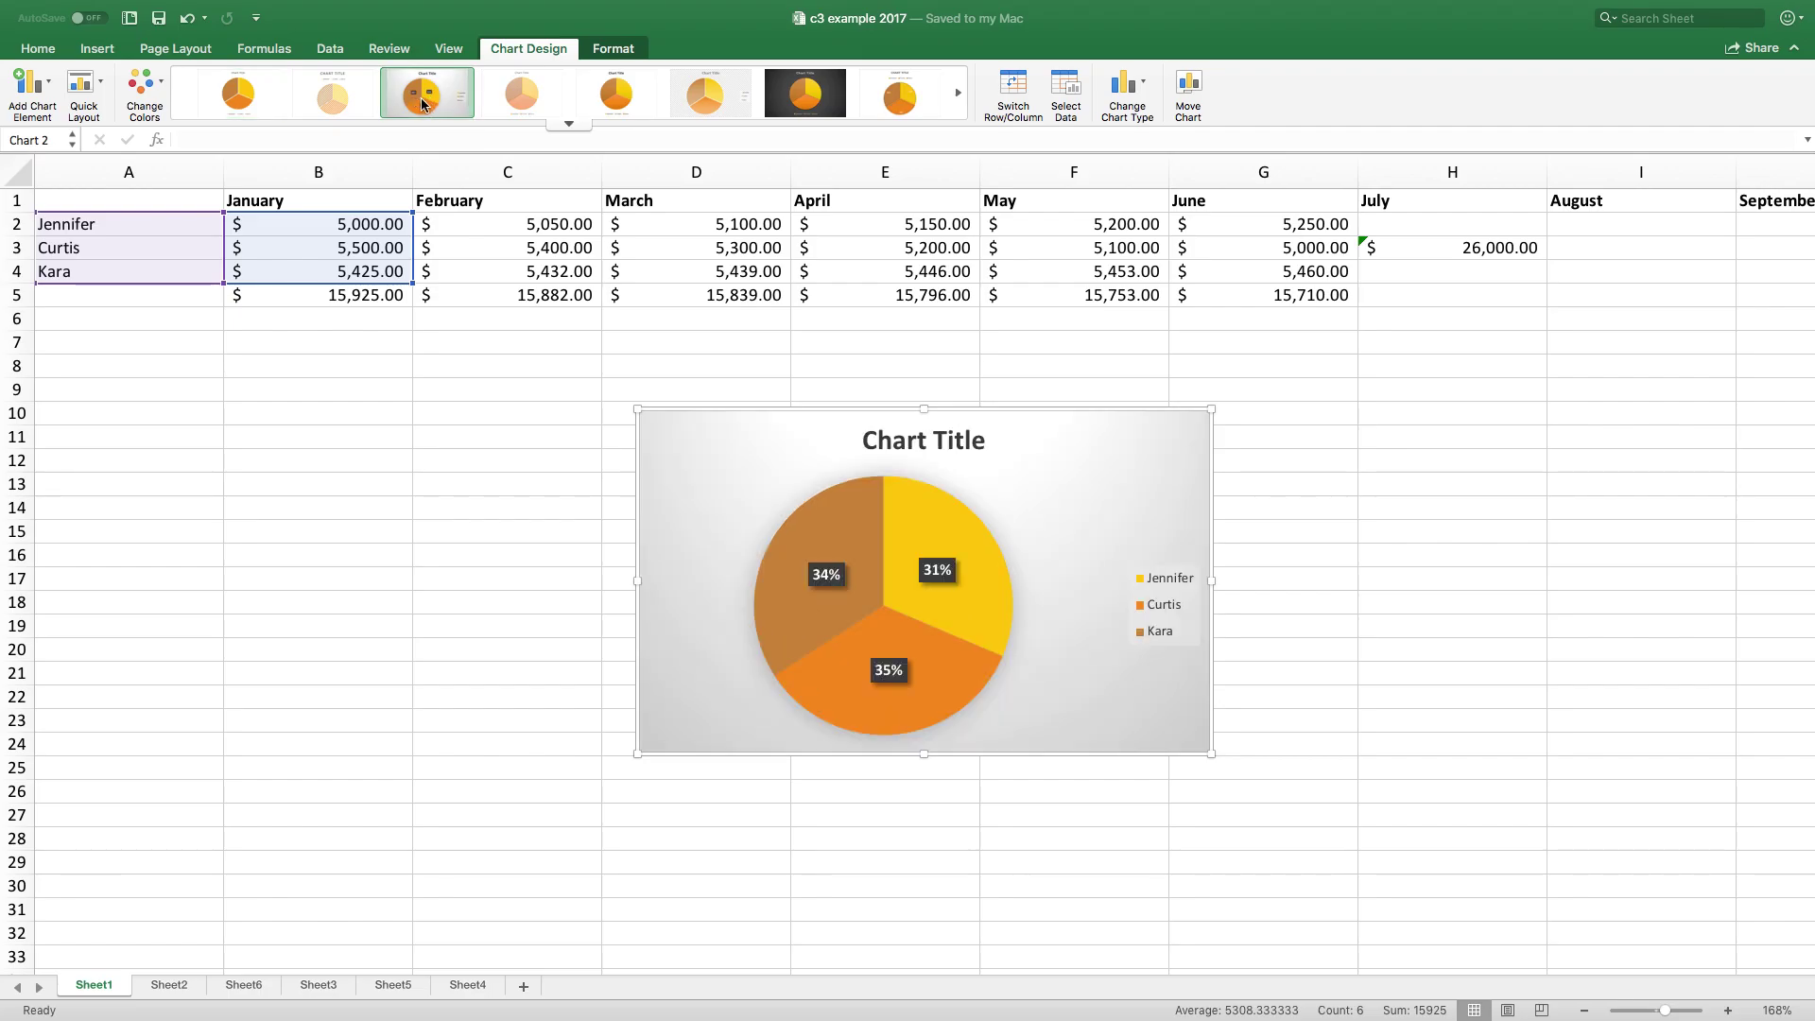
left_click(511, 98)
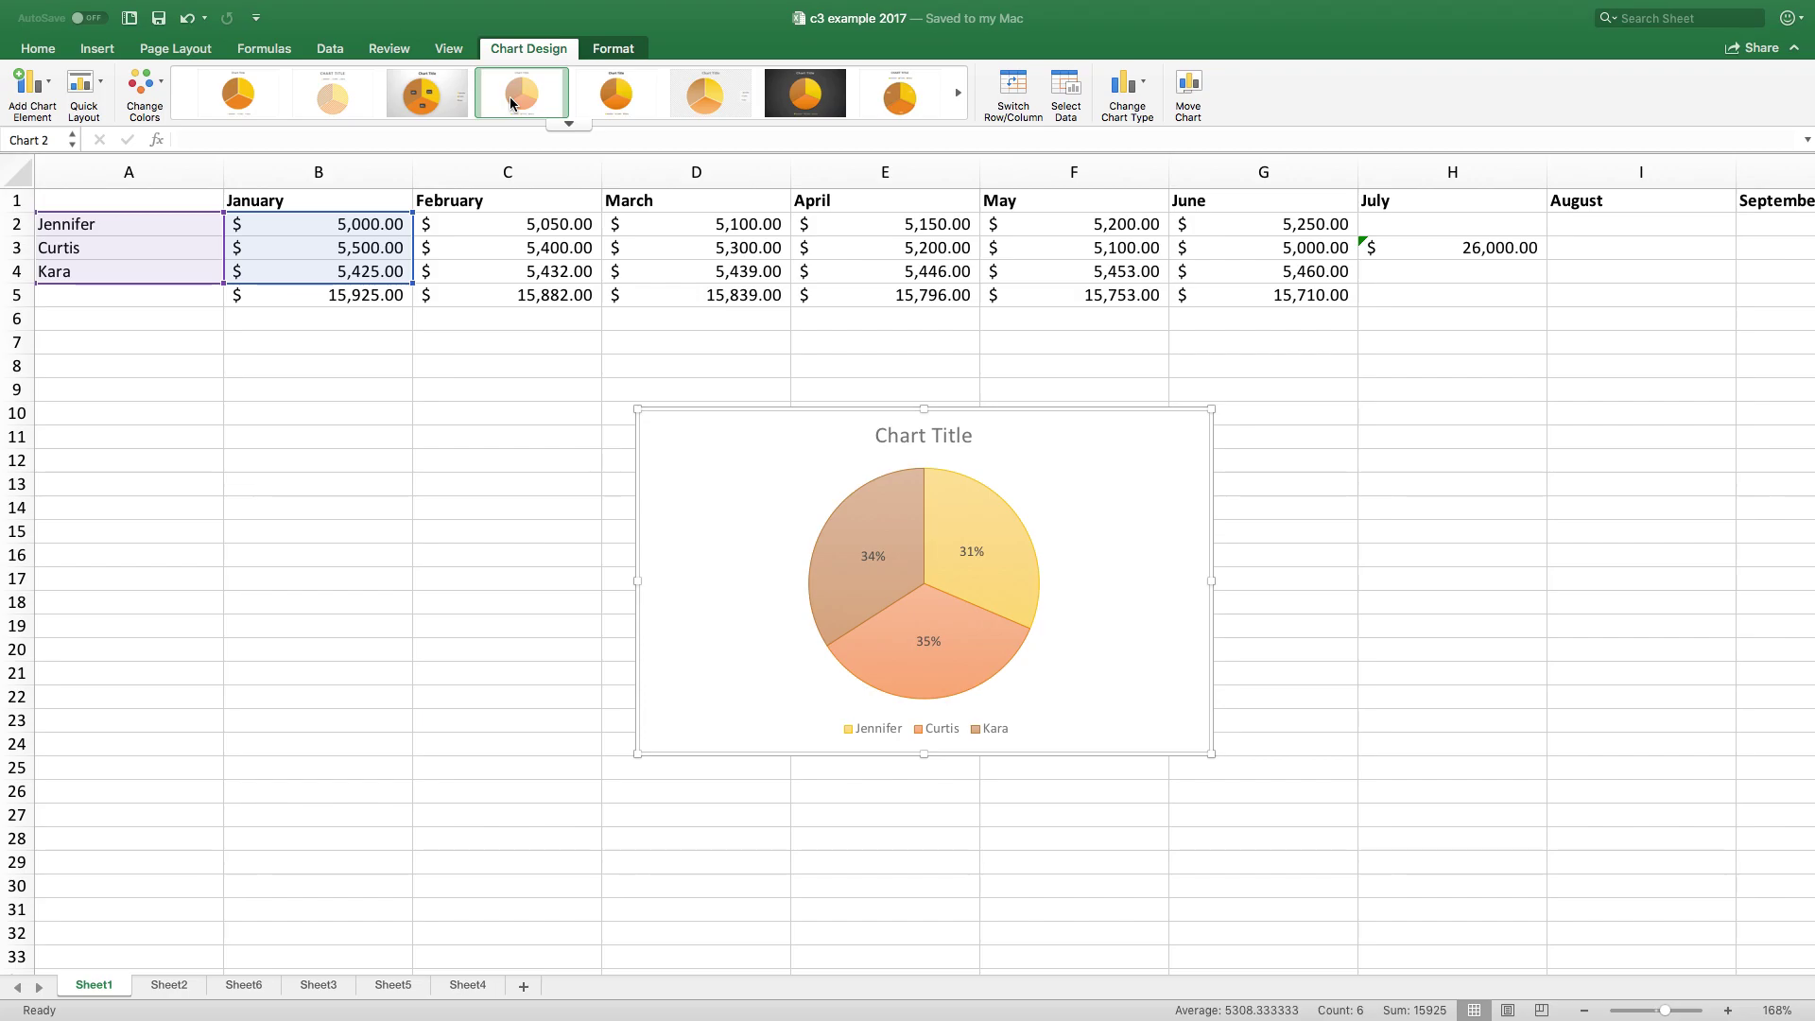
left_click(704, 94)
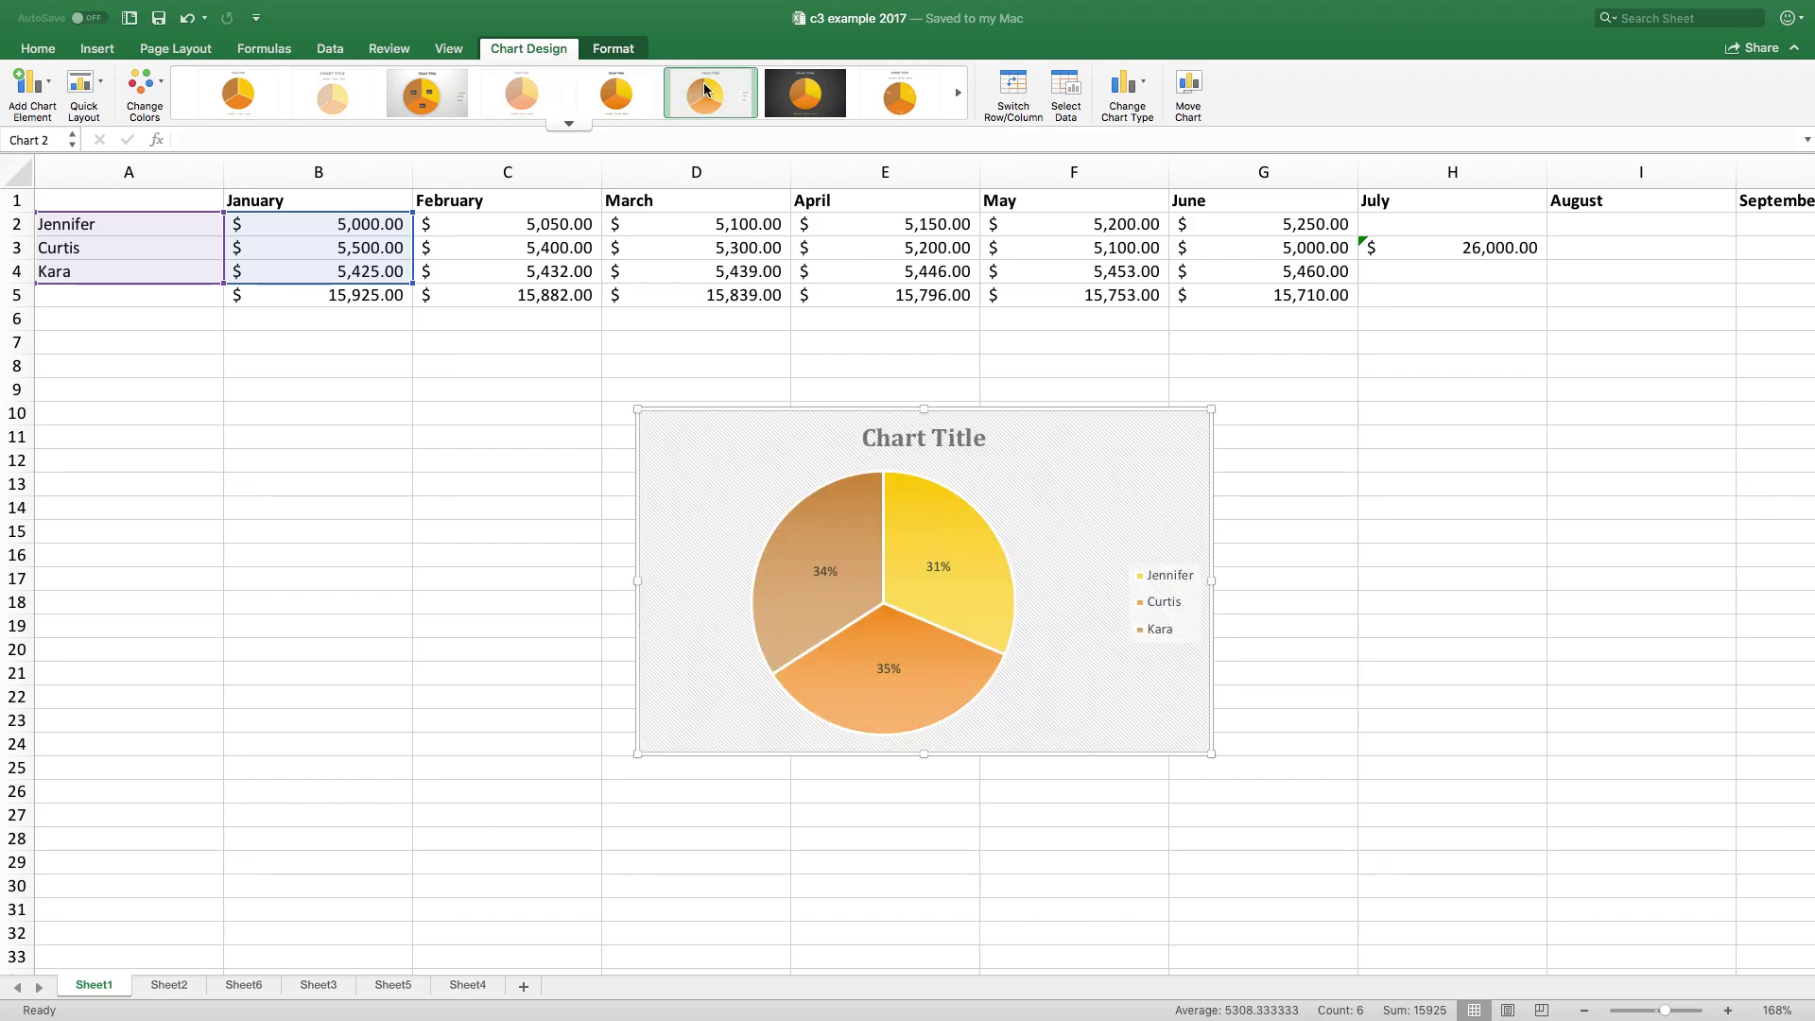
left_click(799, 98)
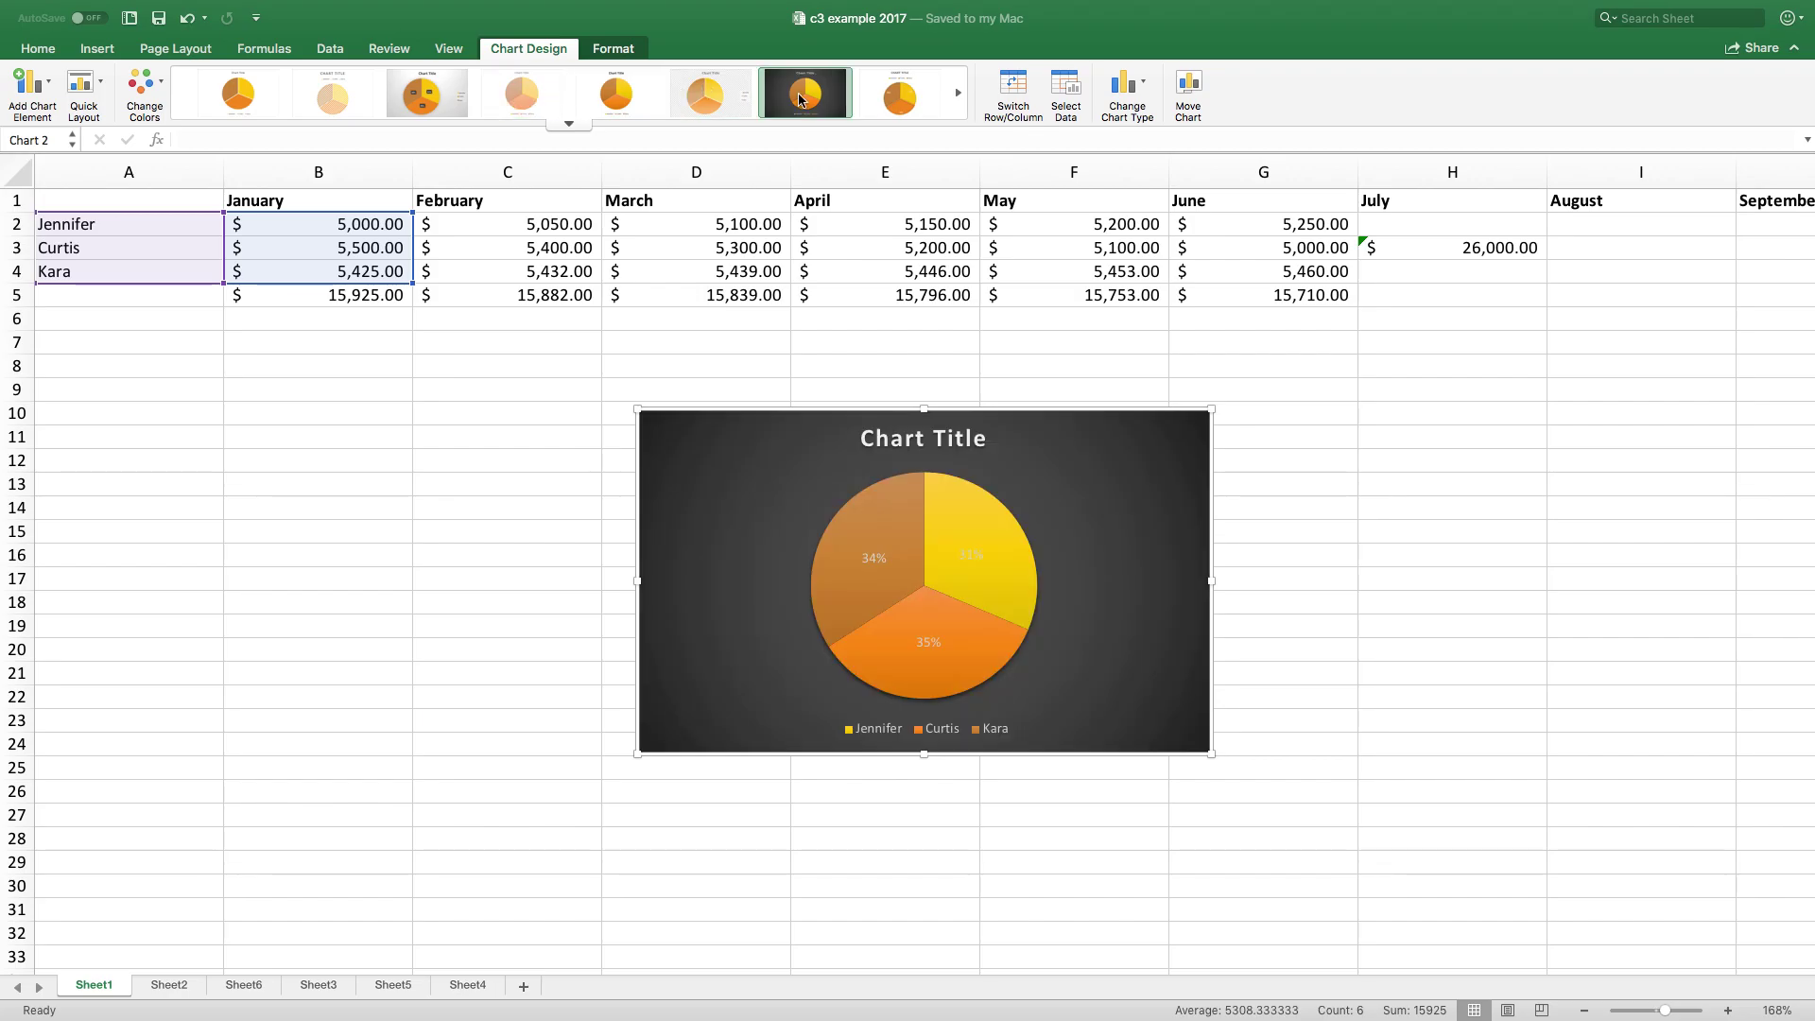
left_click(429, 92)
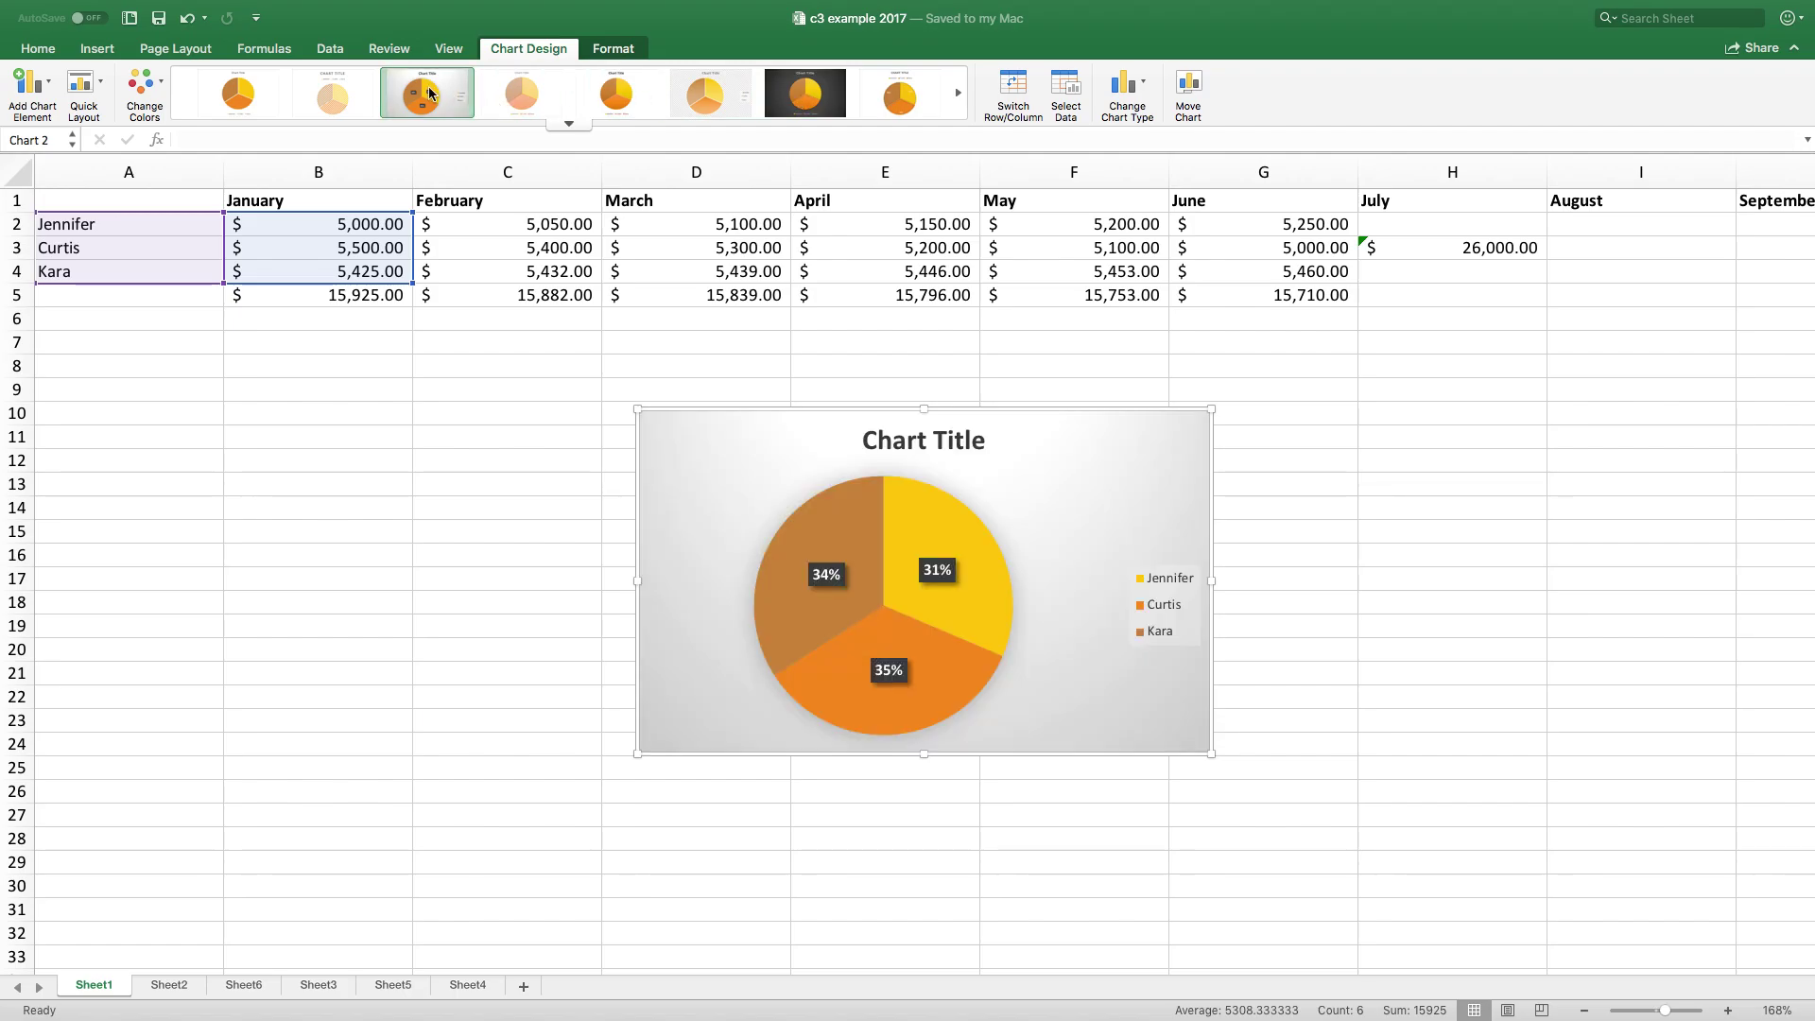
left_click(958, 95)
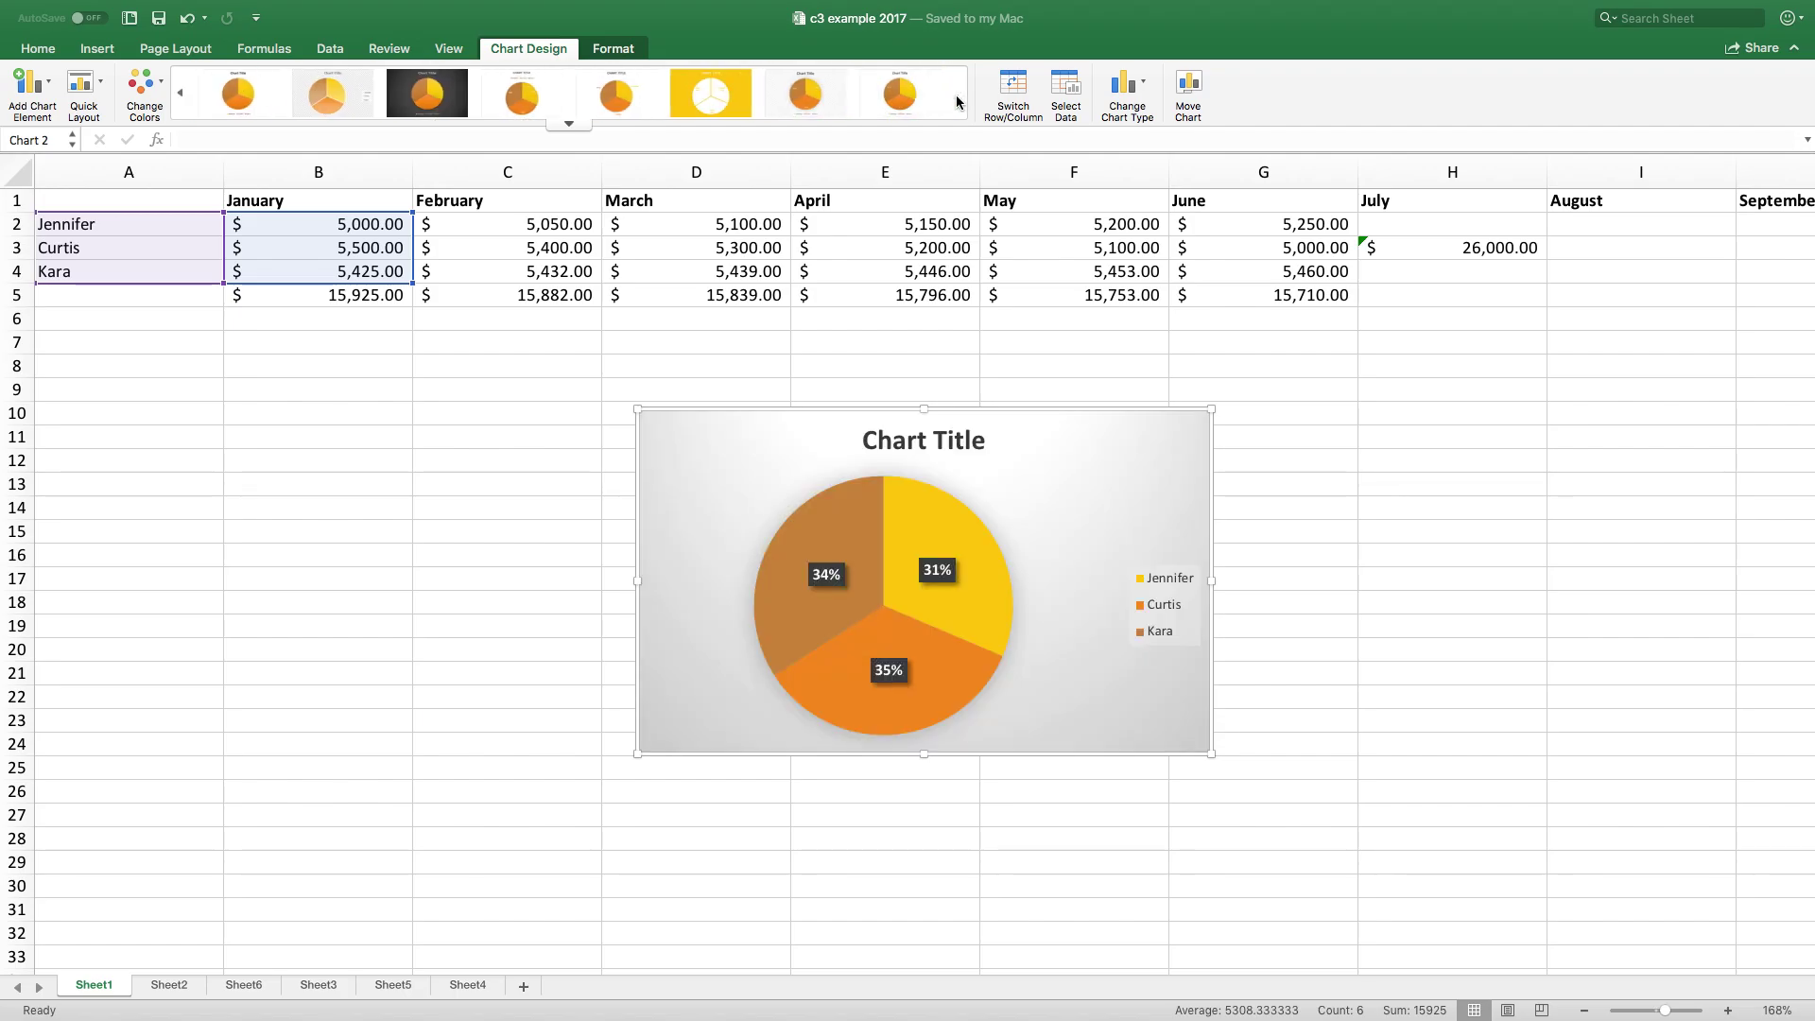
left_click(690, 92)
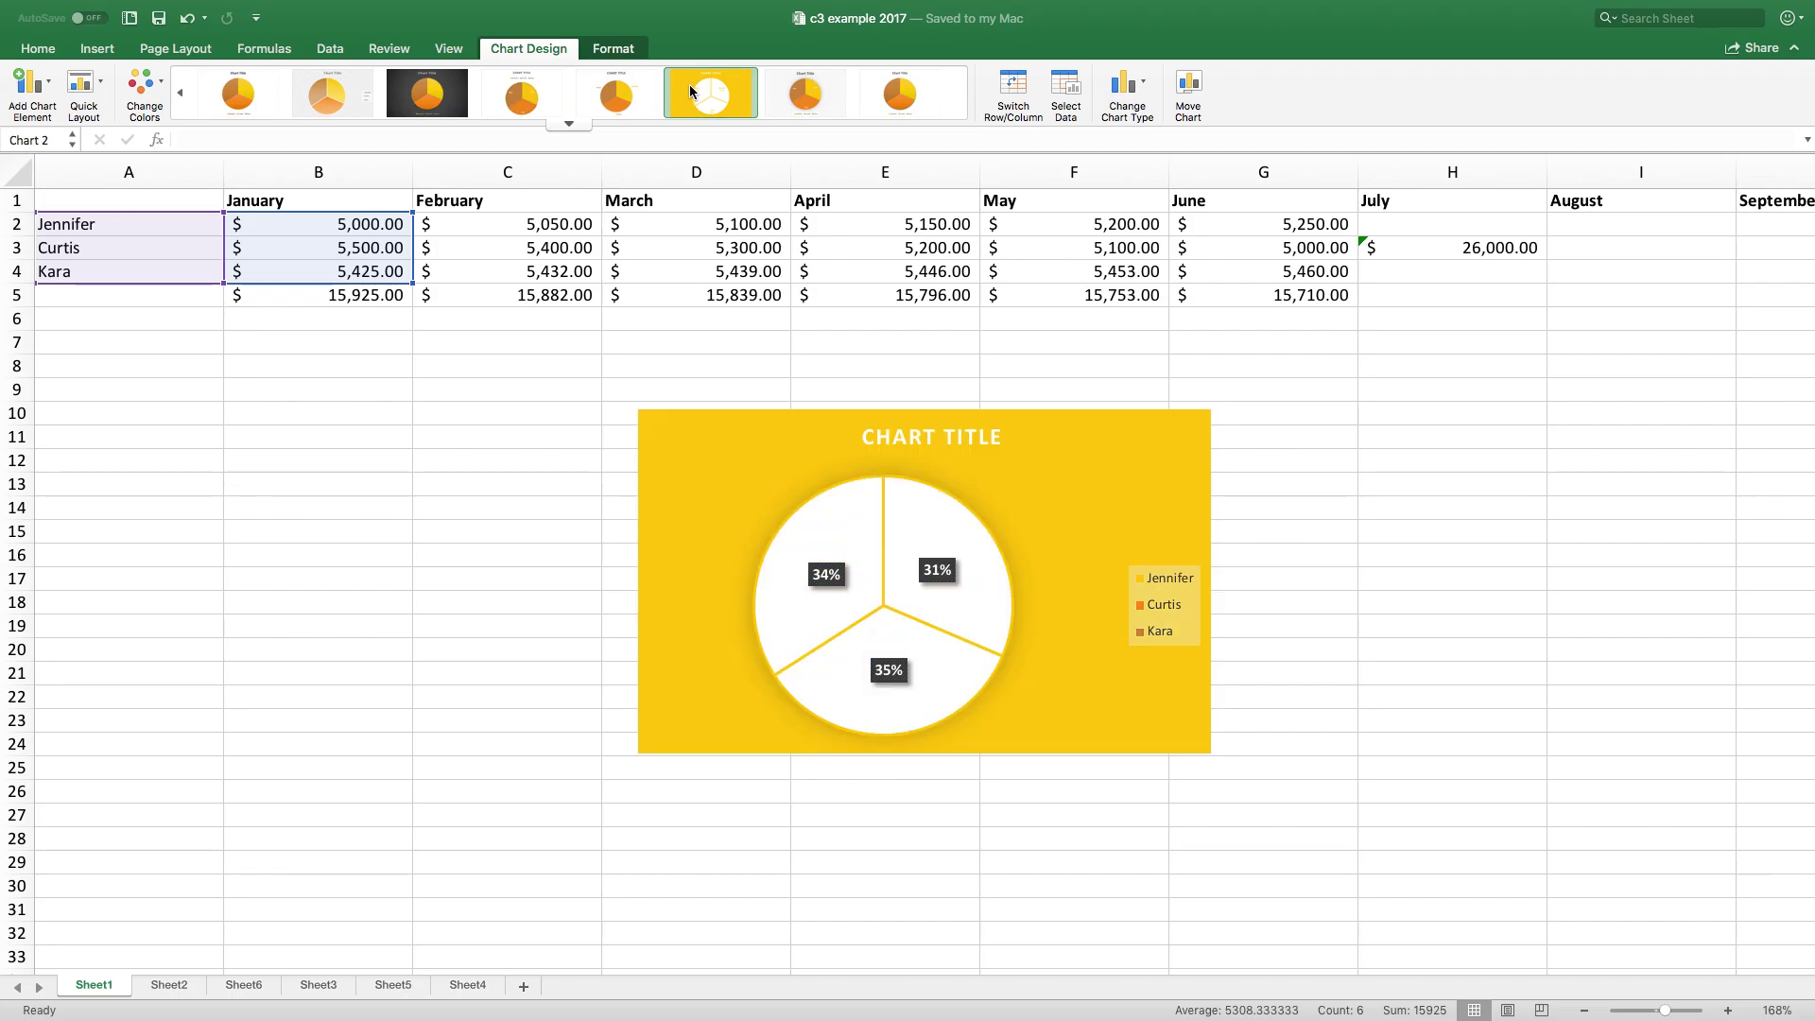
In Excel Online, turn the pie chart into a doughnut chart.
key("super+Tab")
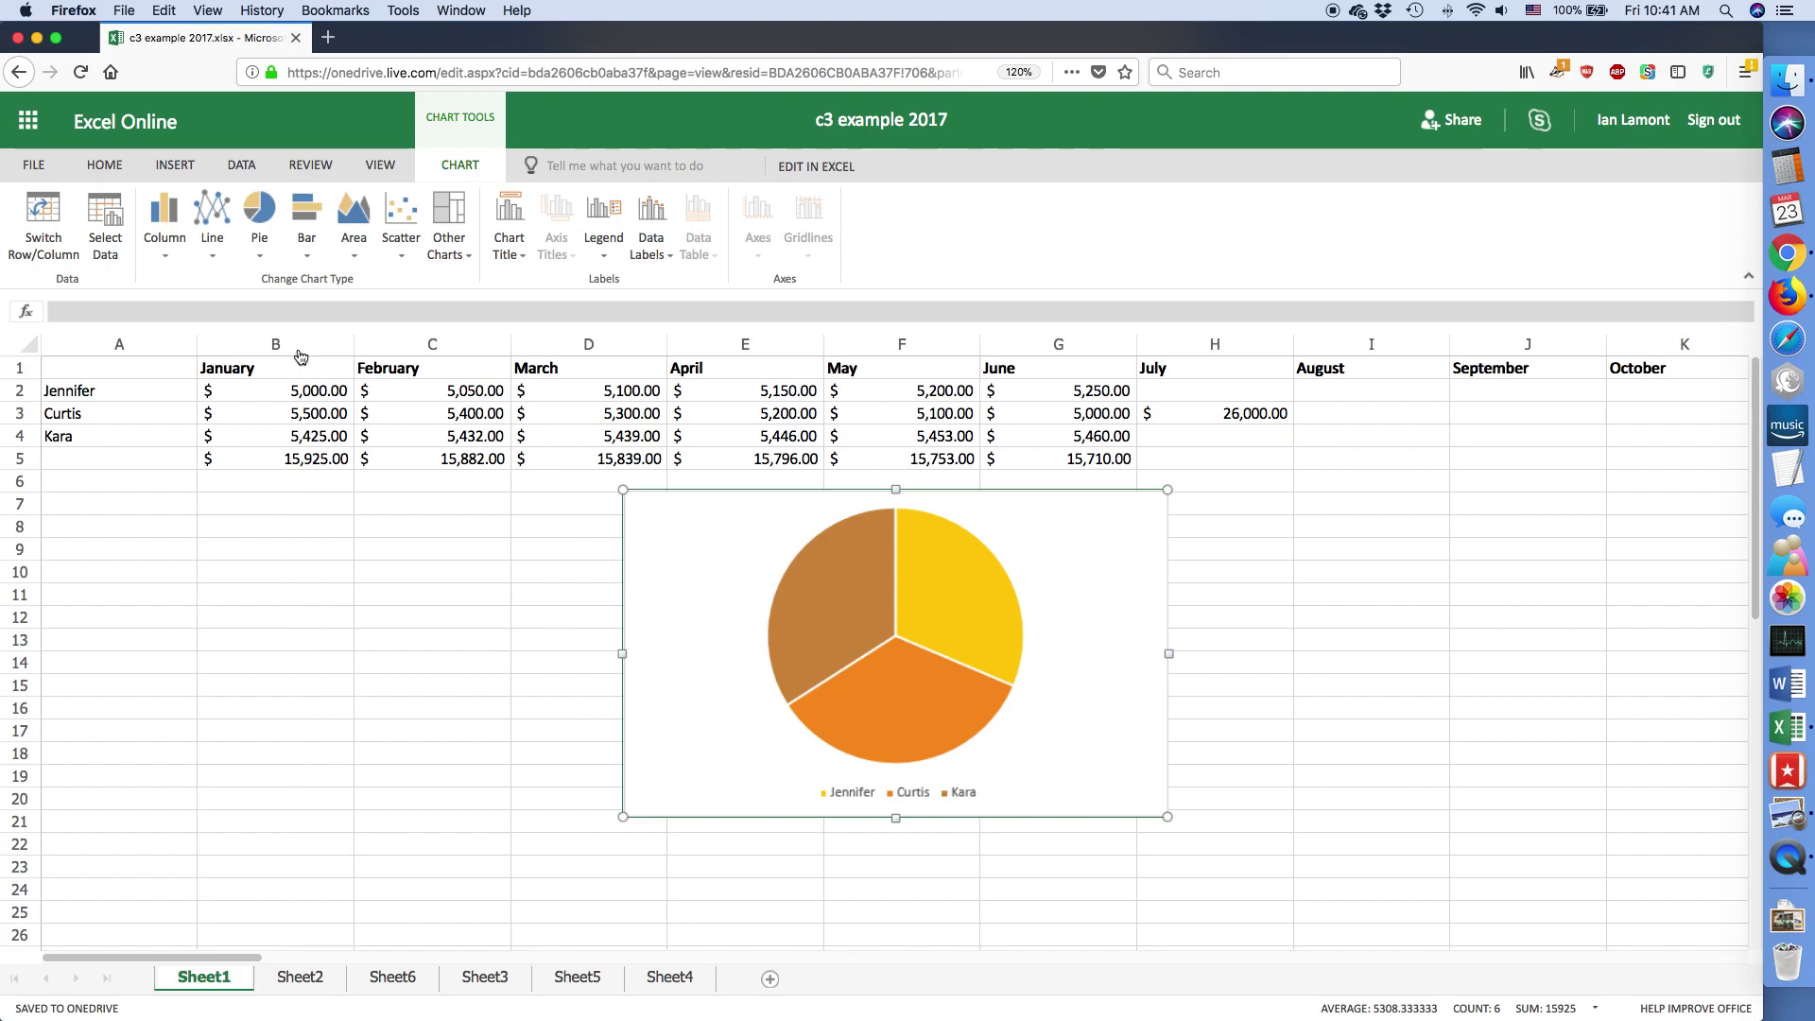
left_click(261, 247)
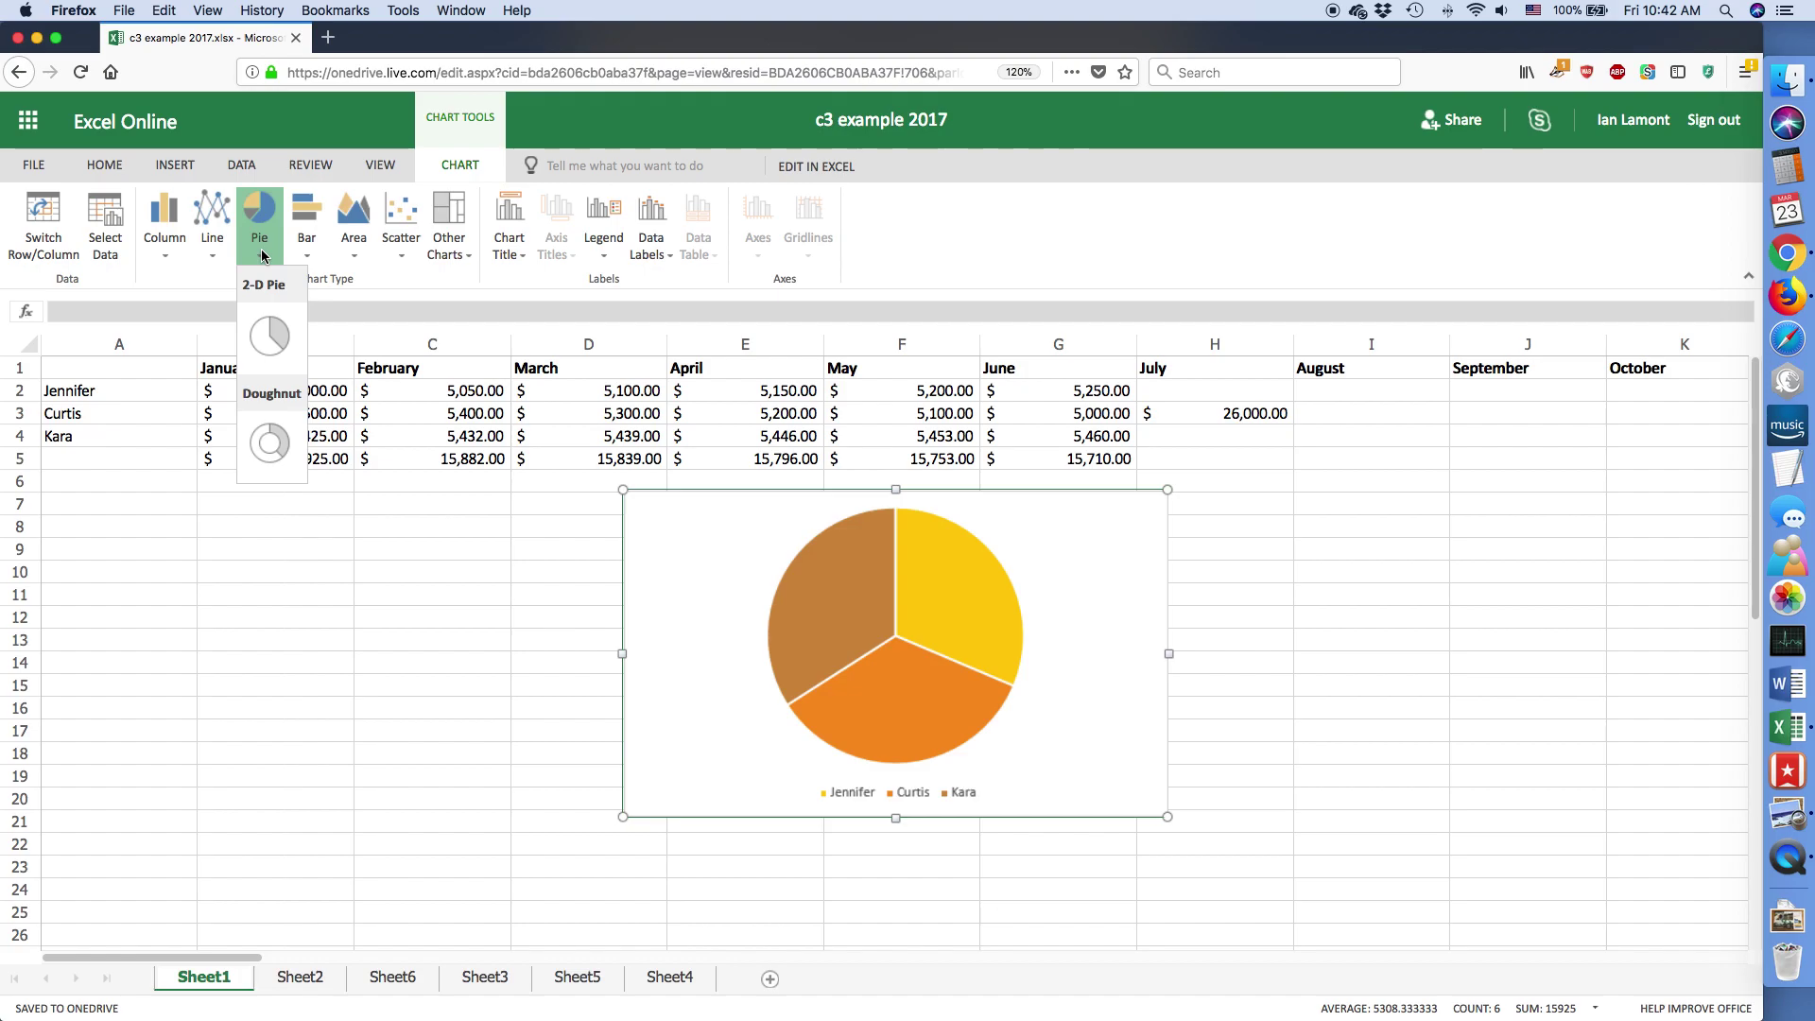
left_click(270, 441)
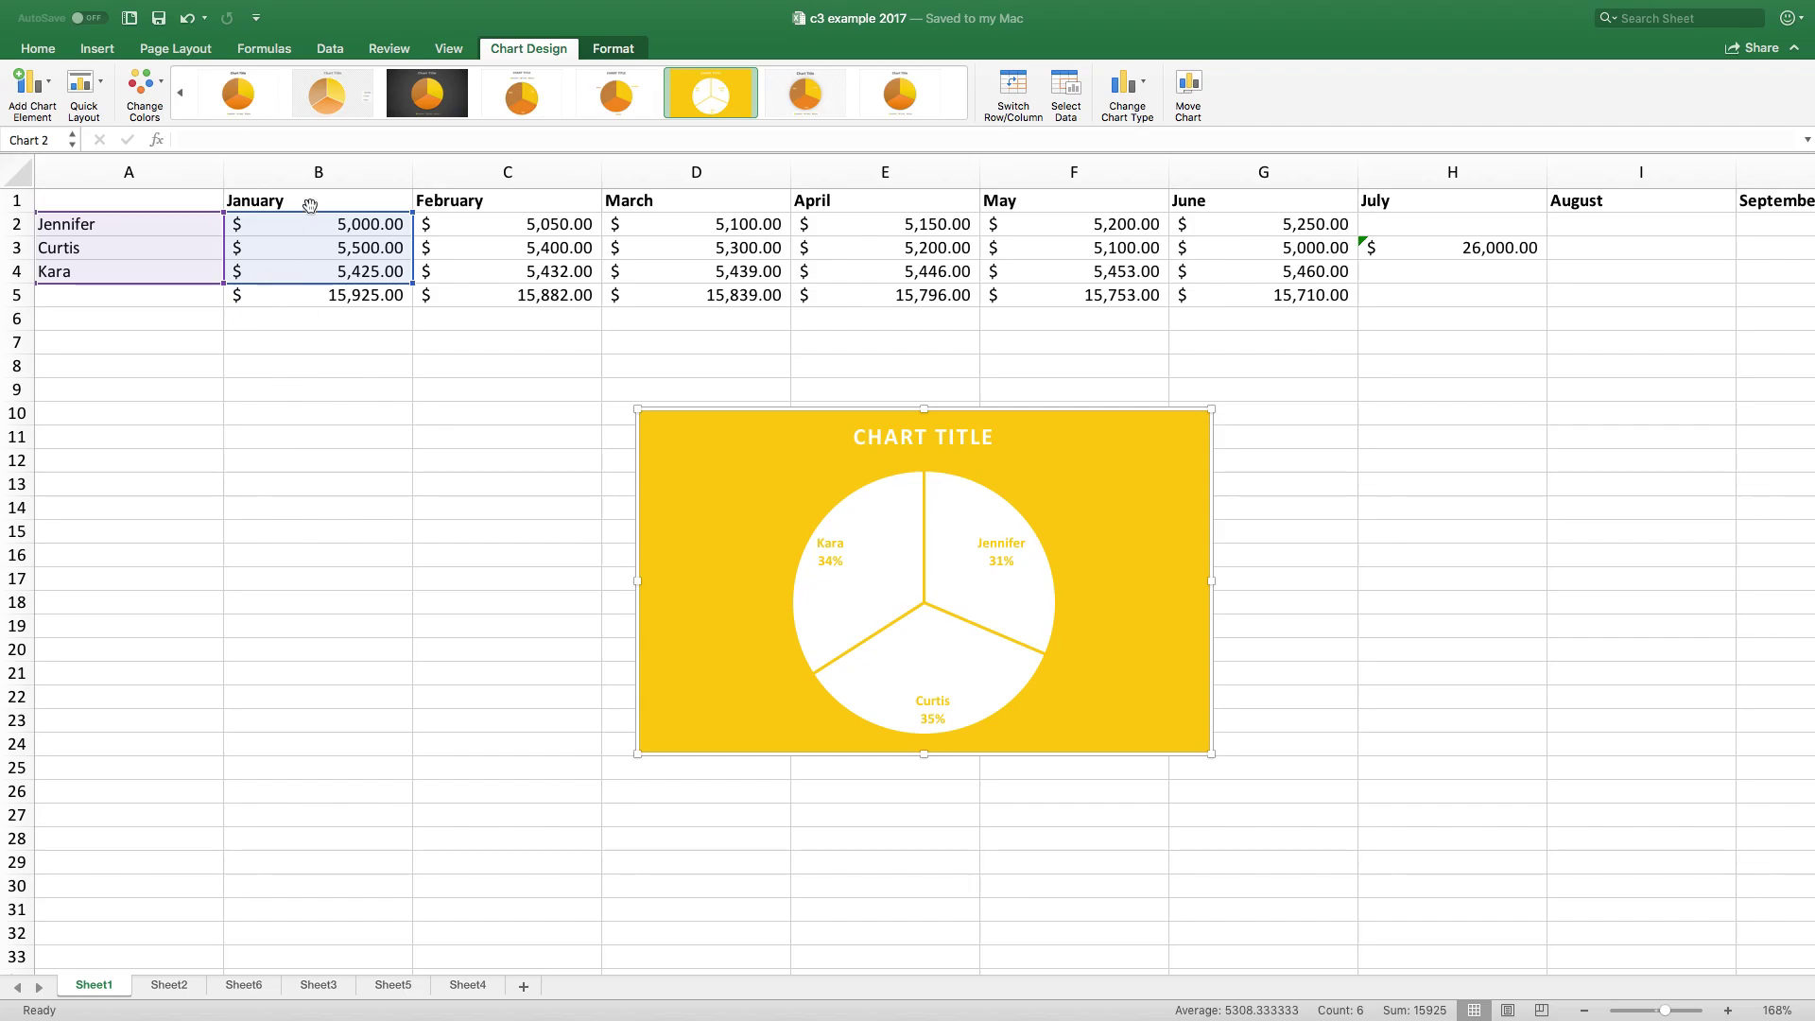
Recolour the pie in the rose-brown palette and apply a white style with coloured slices.
left_click(165, 115)
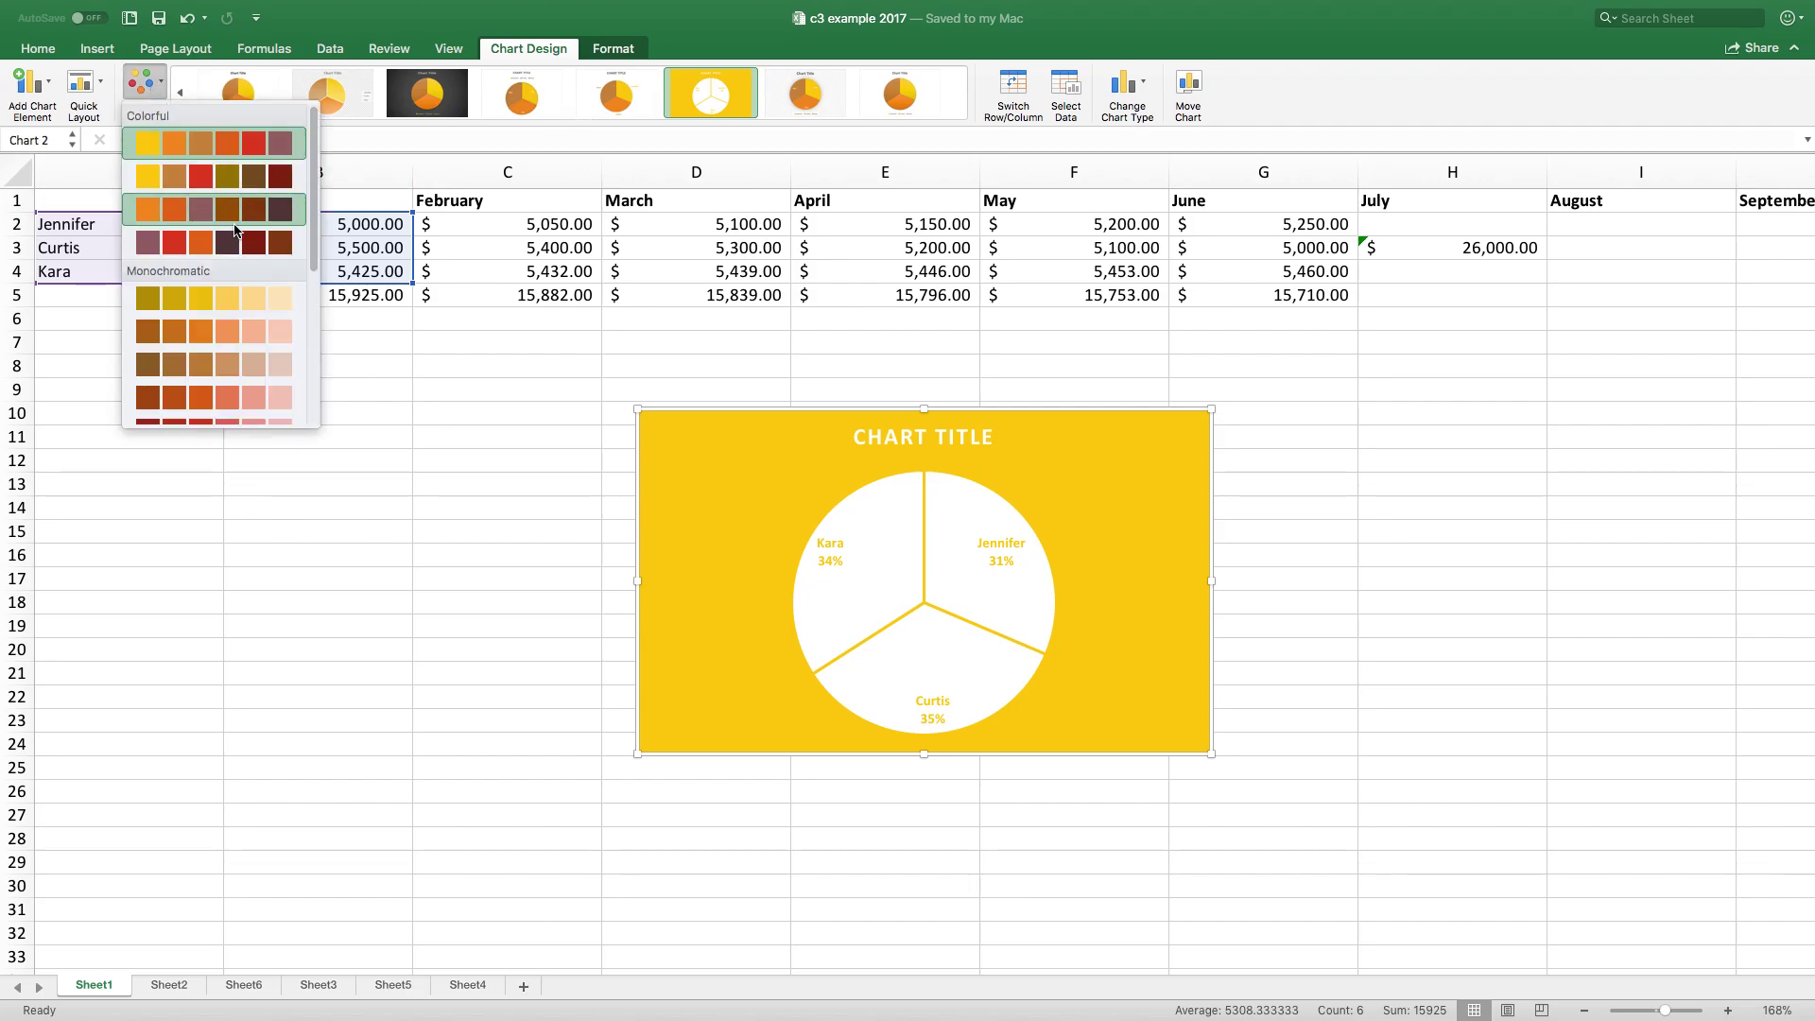
left_click(235, 242)
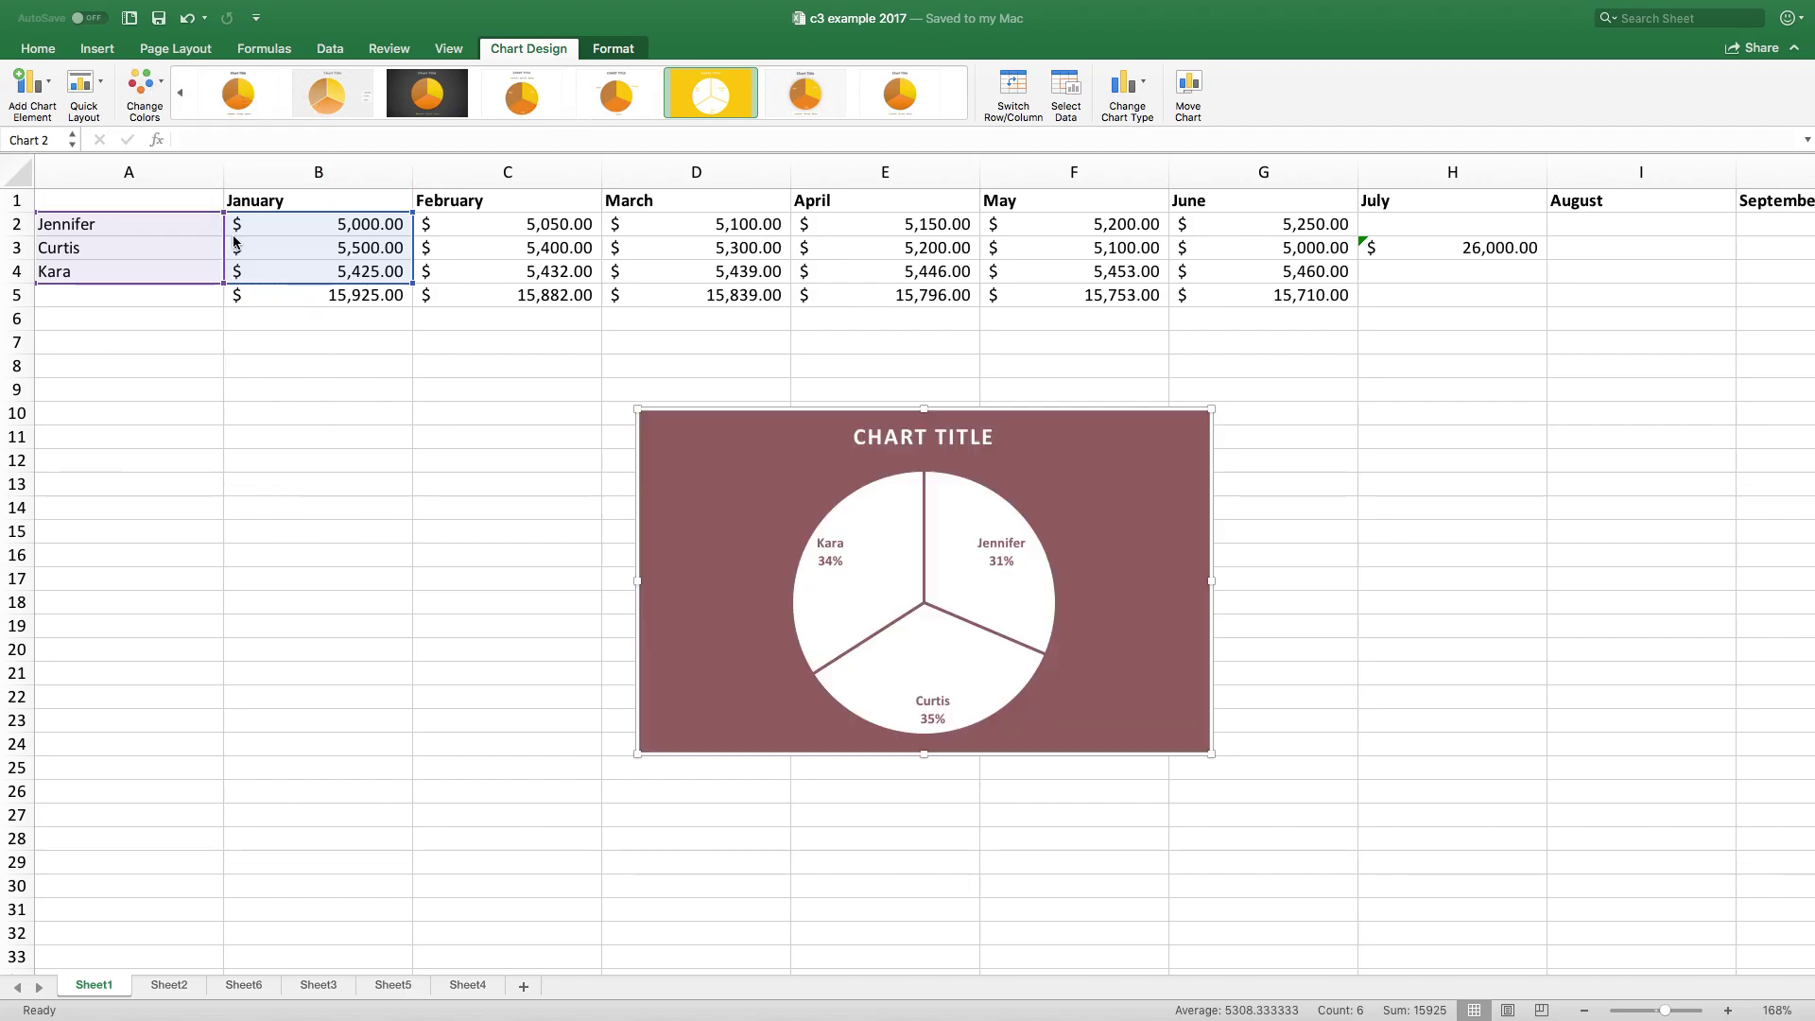
left_click(523, 96)
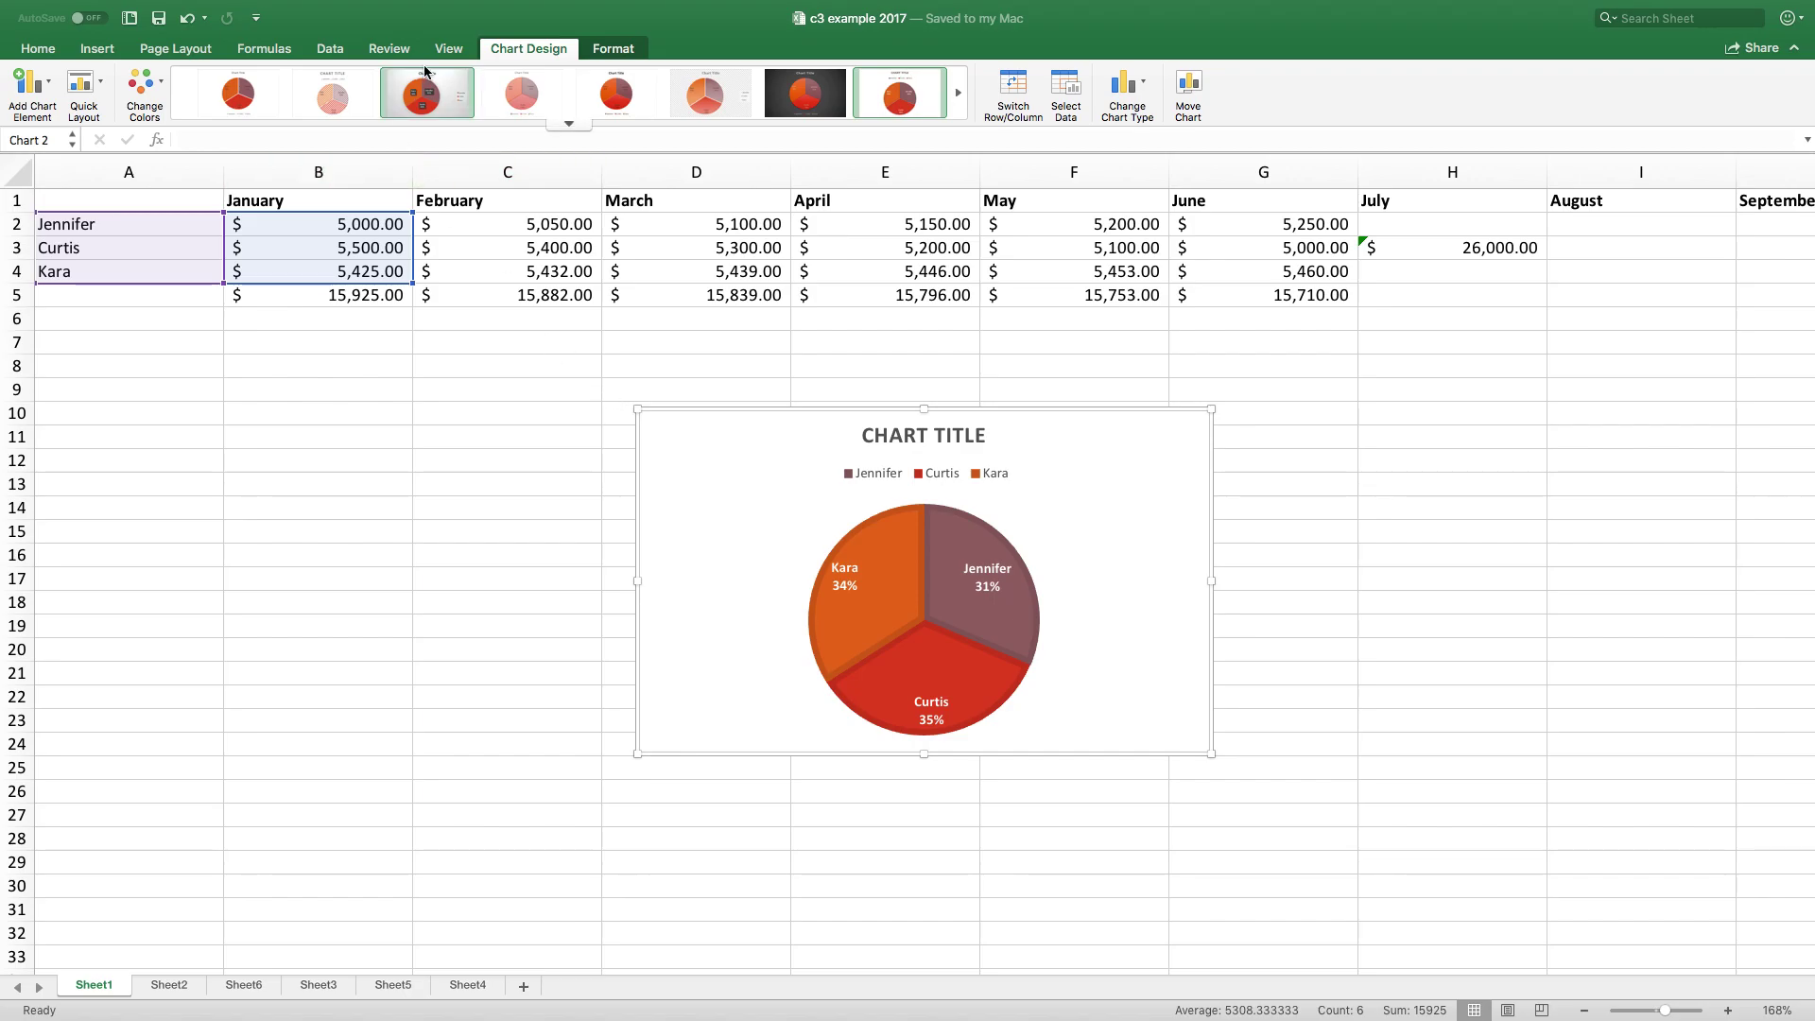
Deselect the chart from the Data tab and an empty cell, then return to Excel Online.
left_click(319, 51)
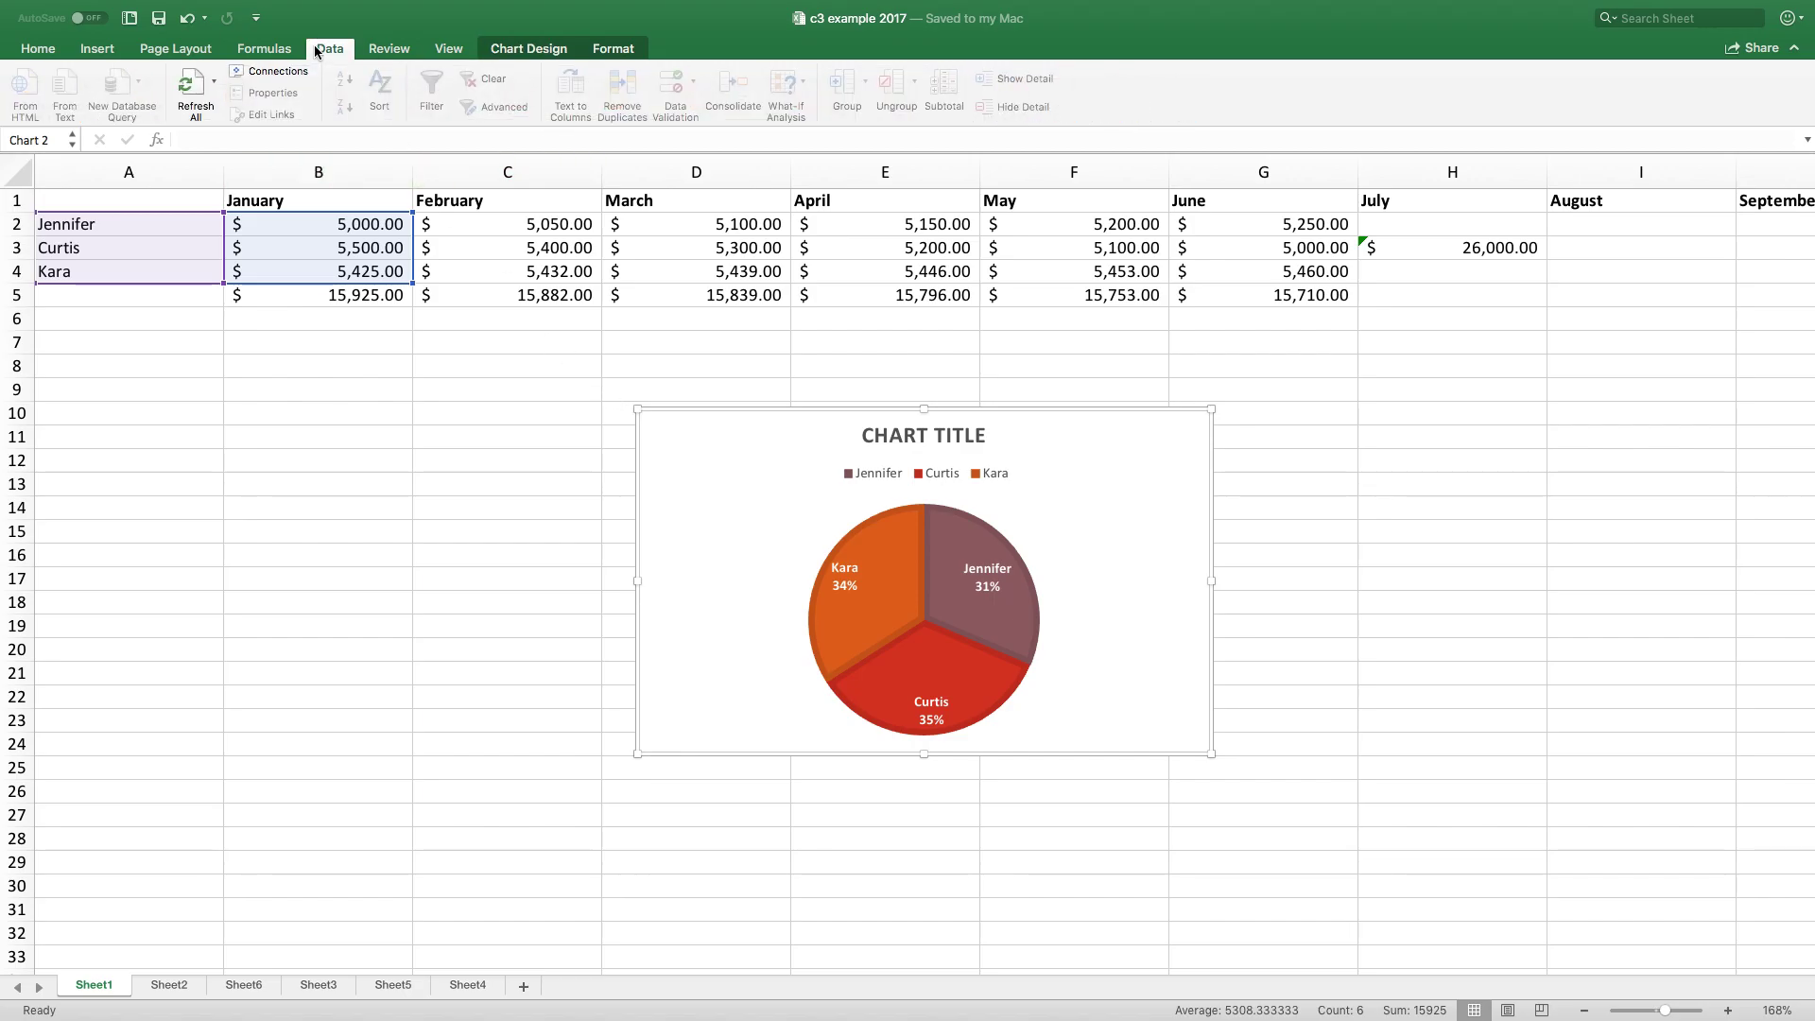
left_click(443, 368)
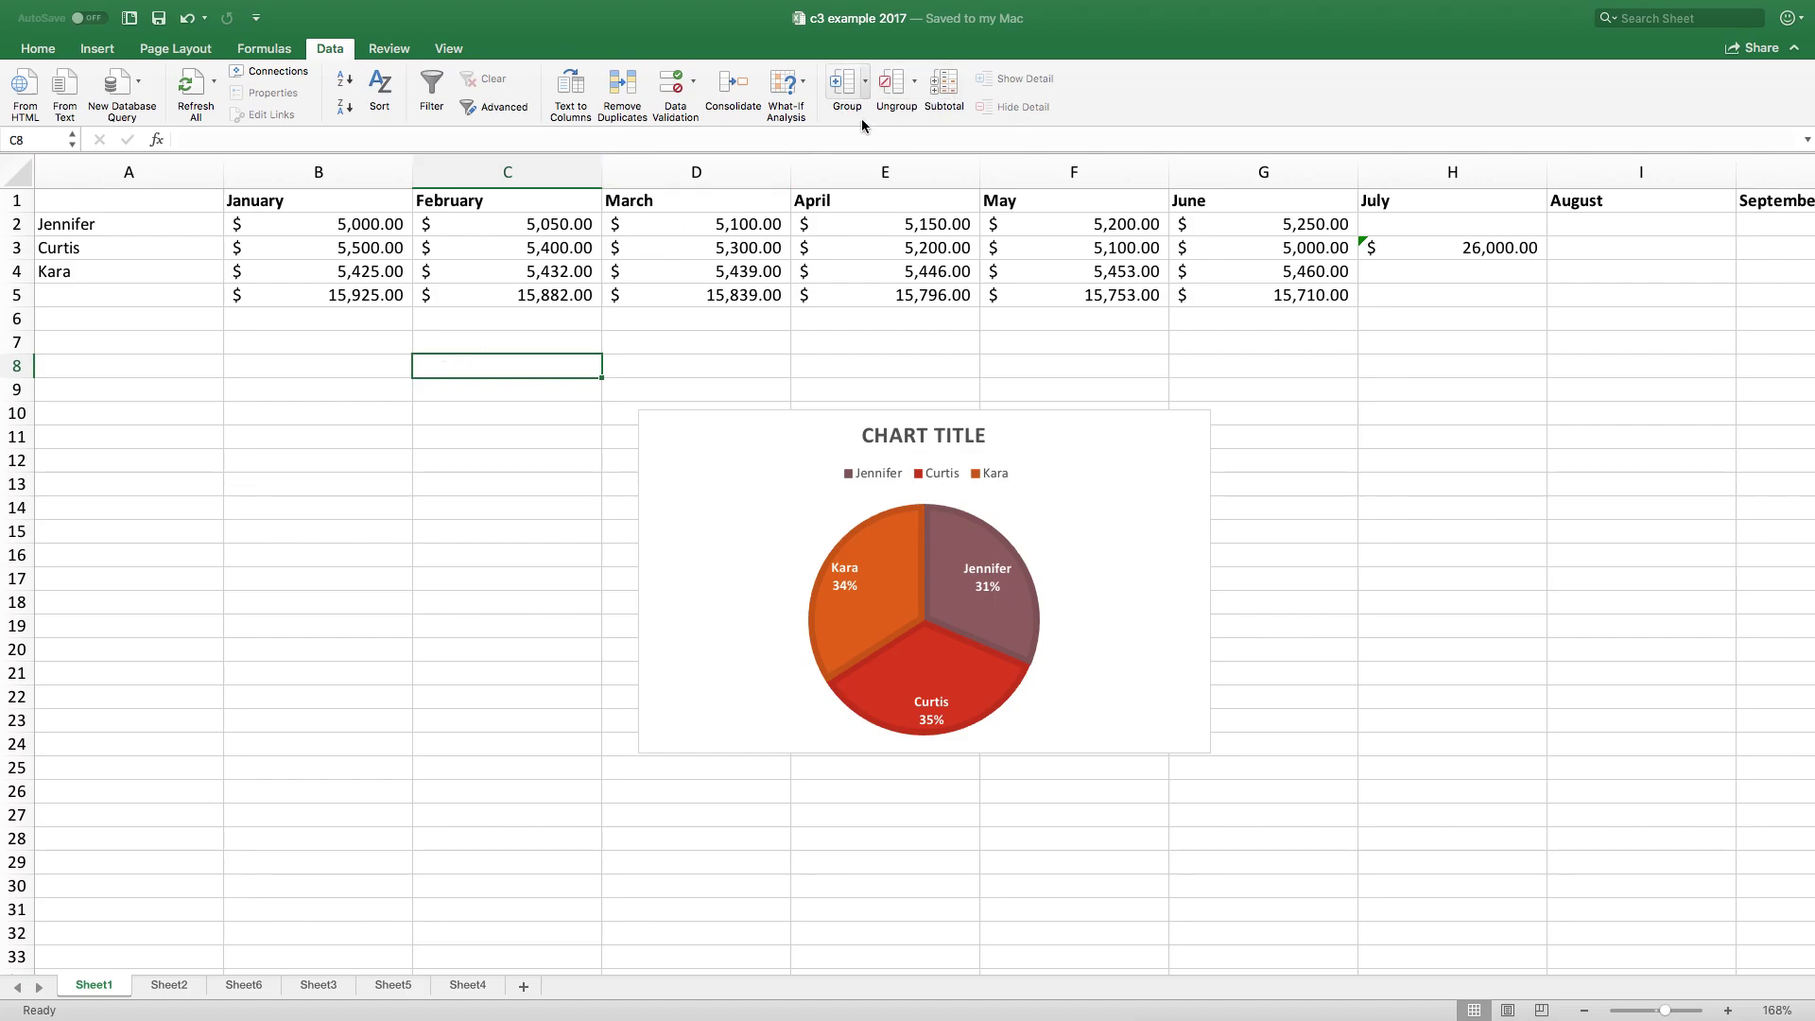
key("super+Tab")
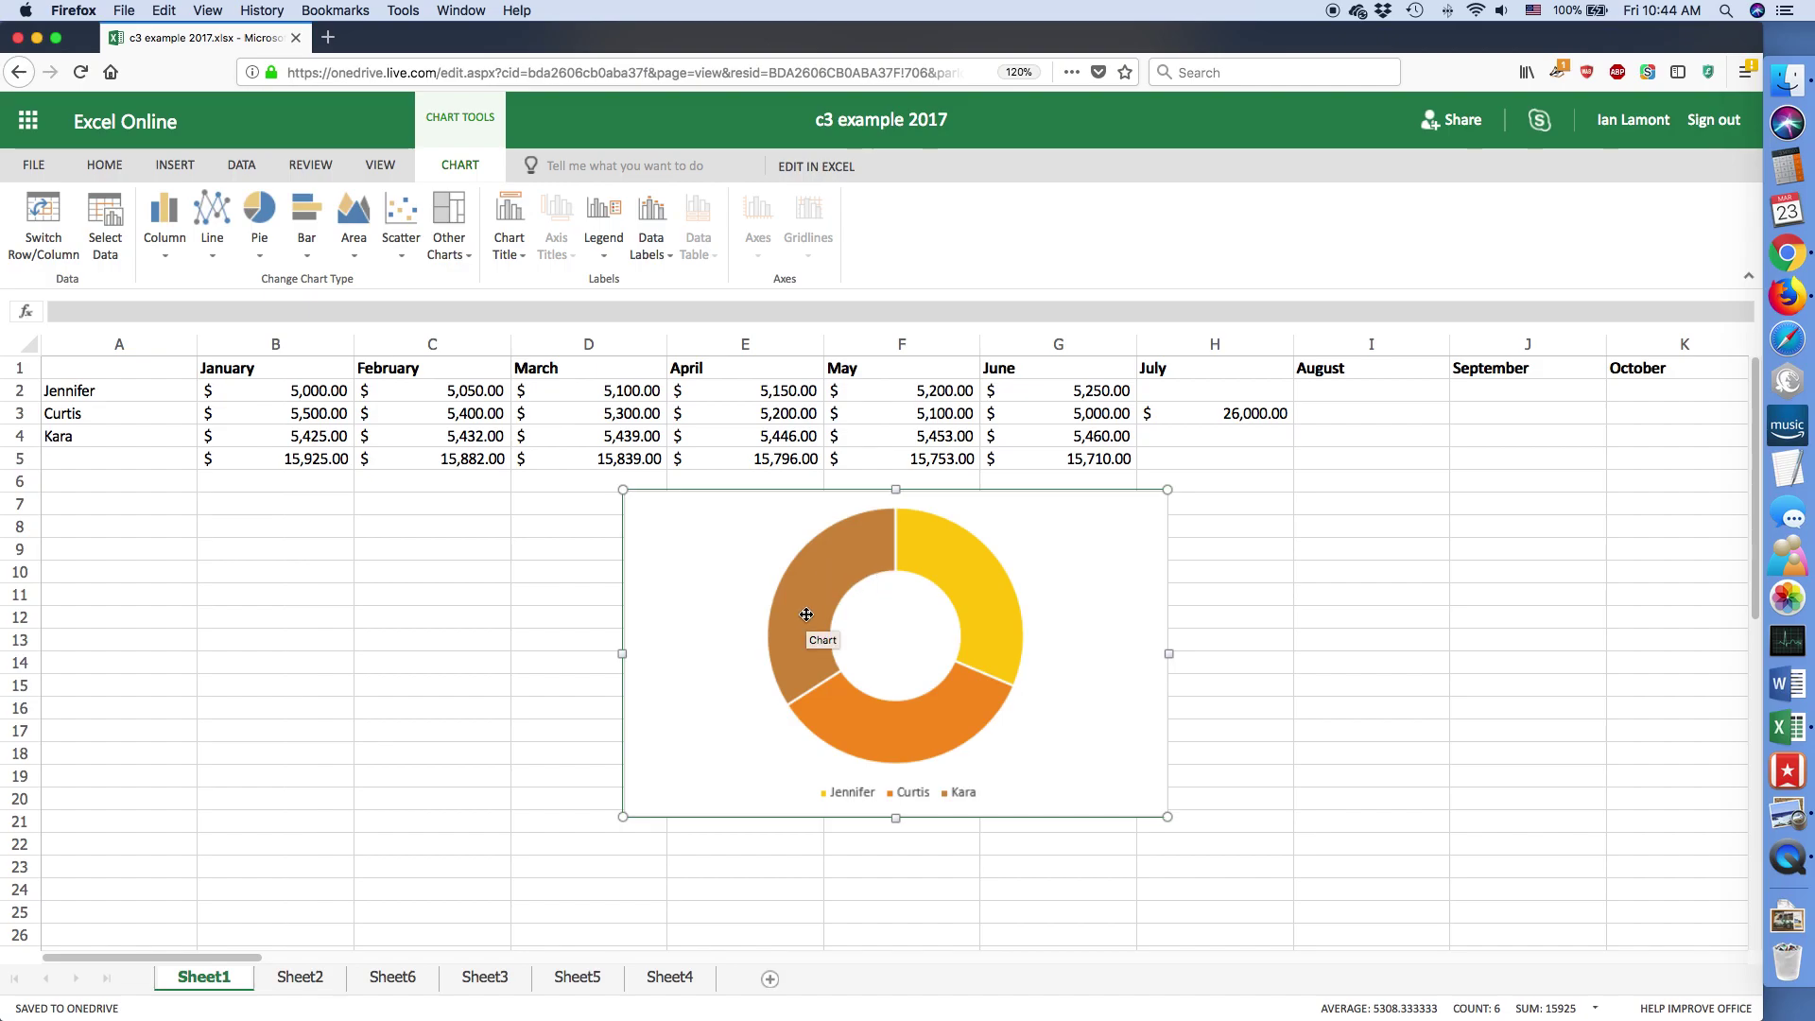
left_click(324, 388)
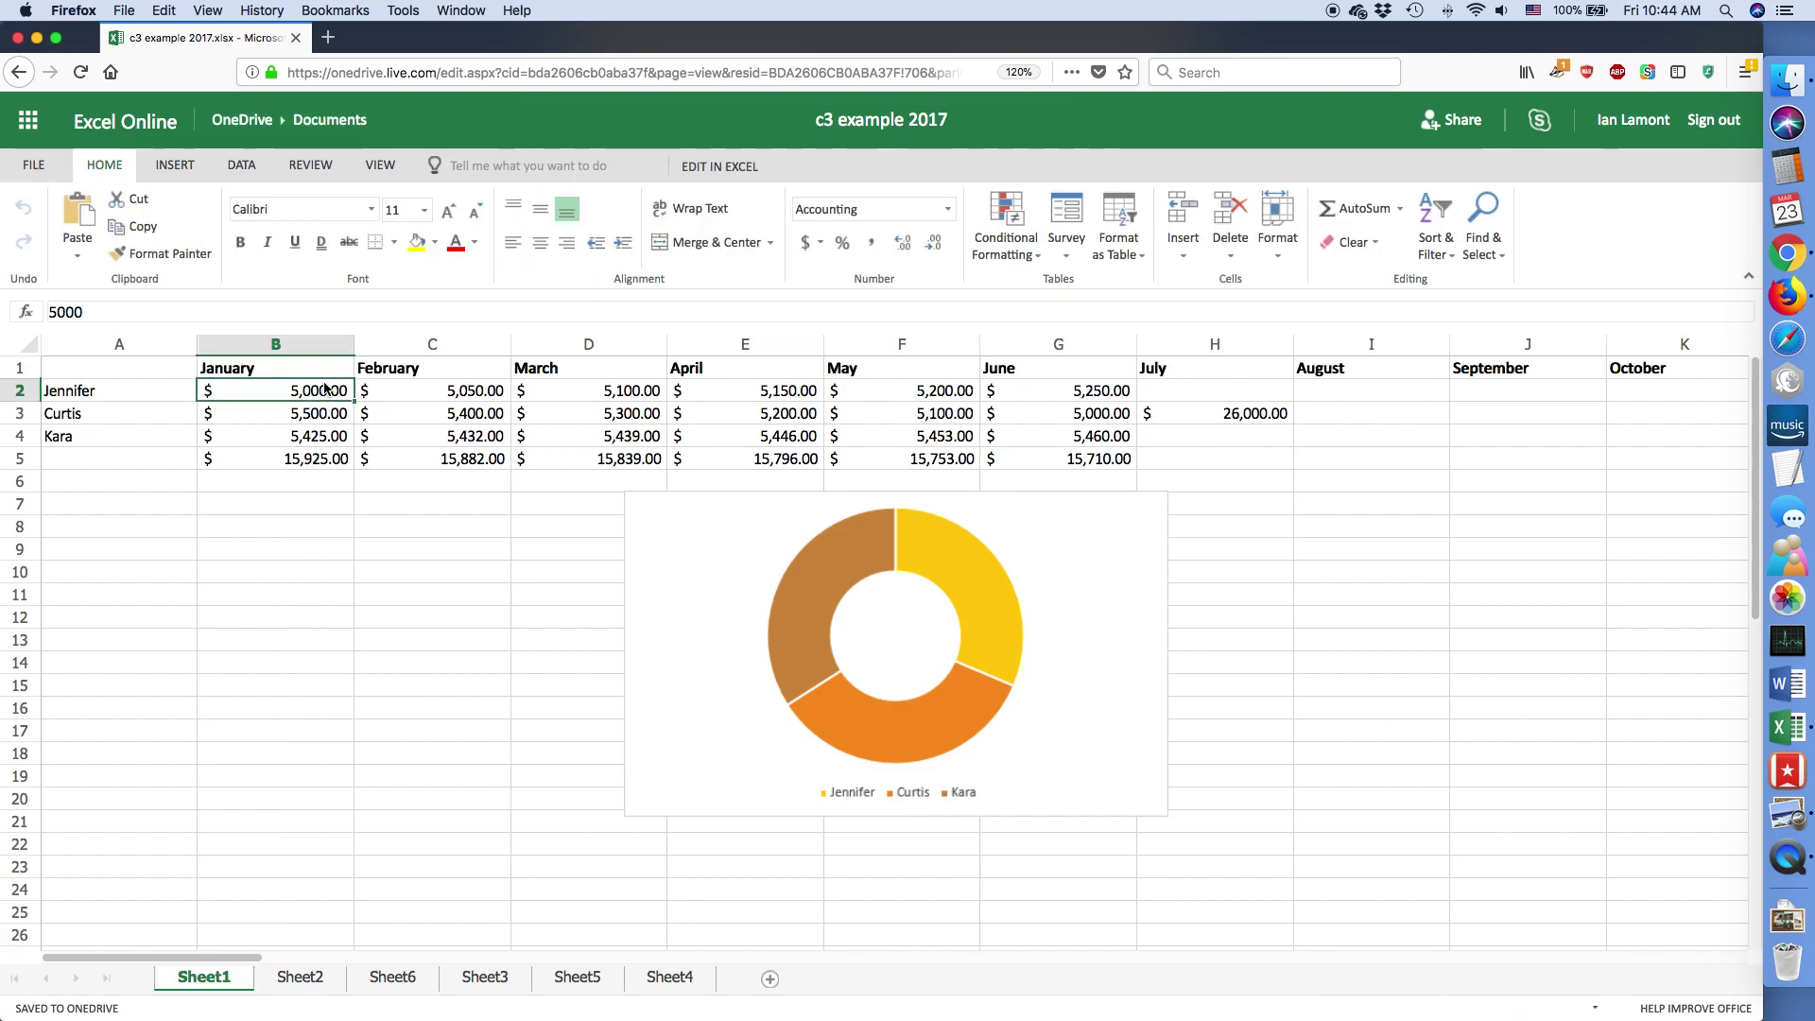
left_click_drag(324, 387, 325, 437)
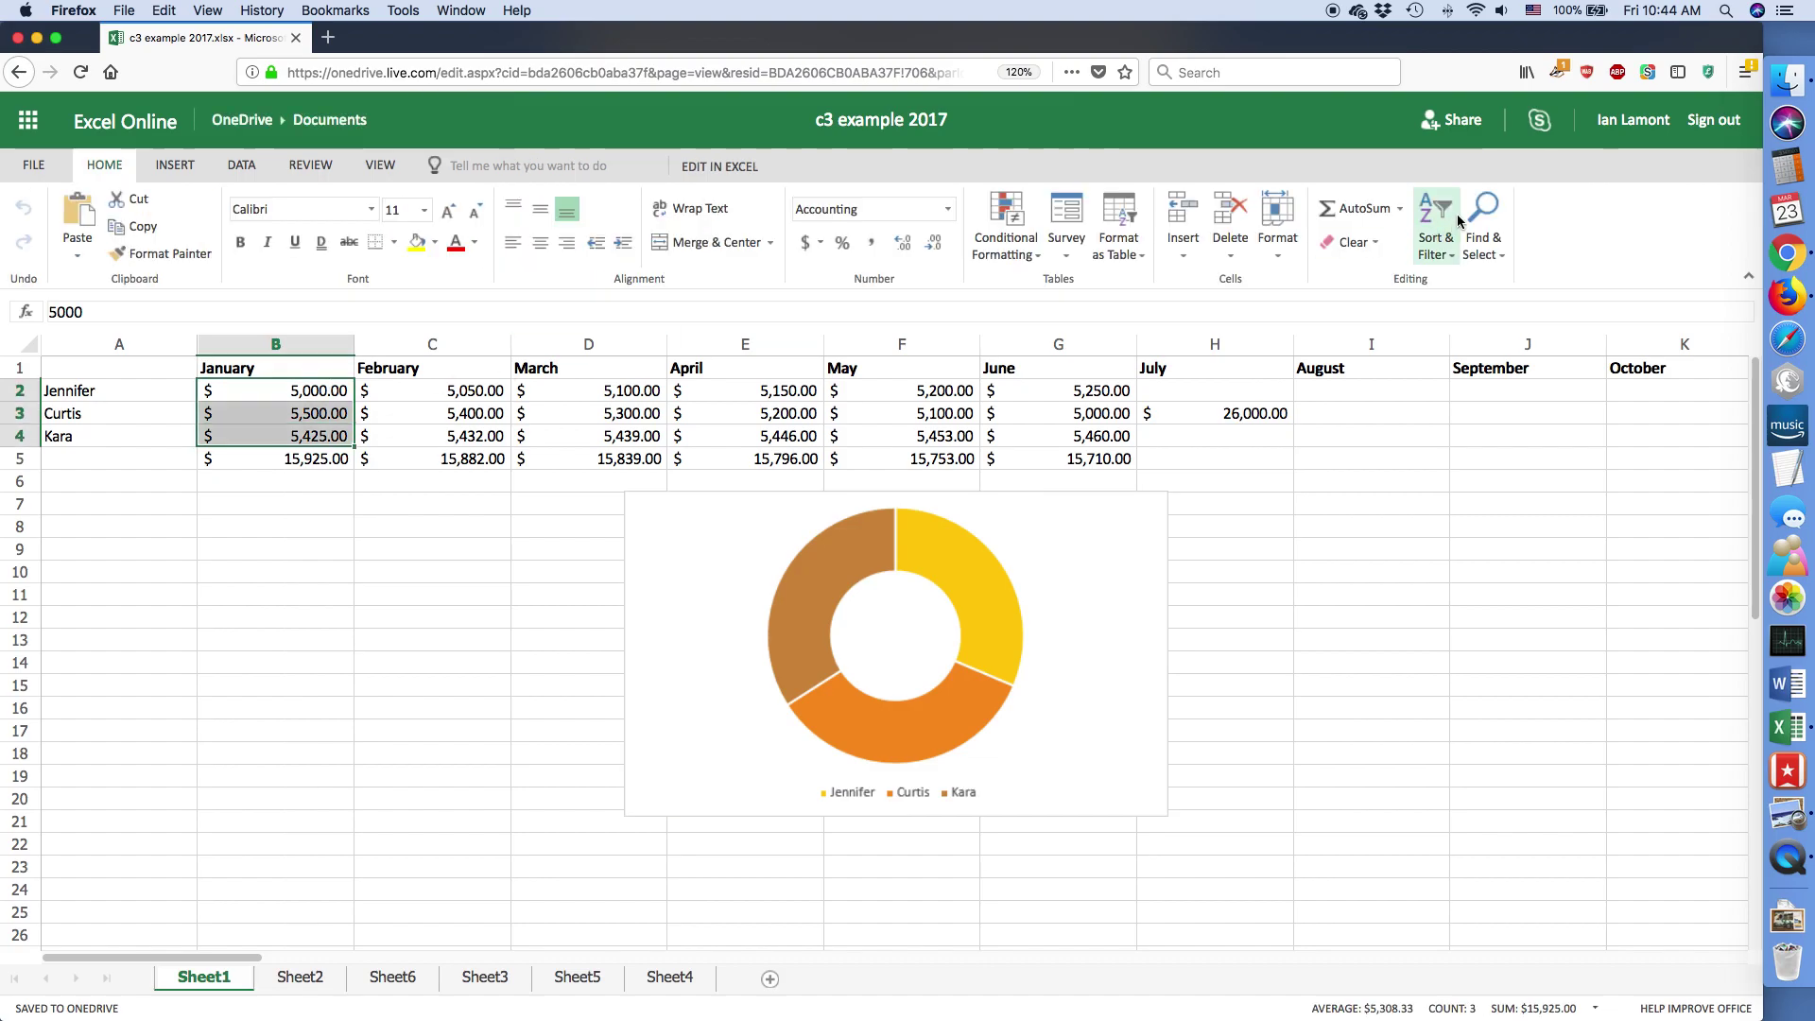
left_click(1400, 208)
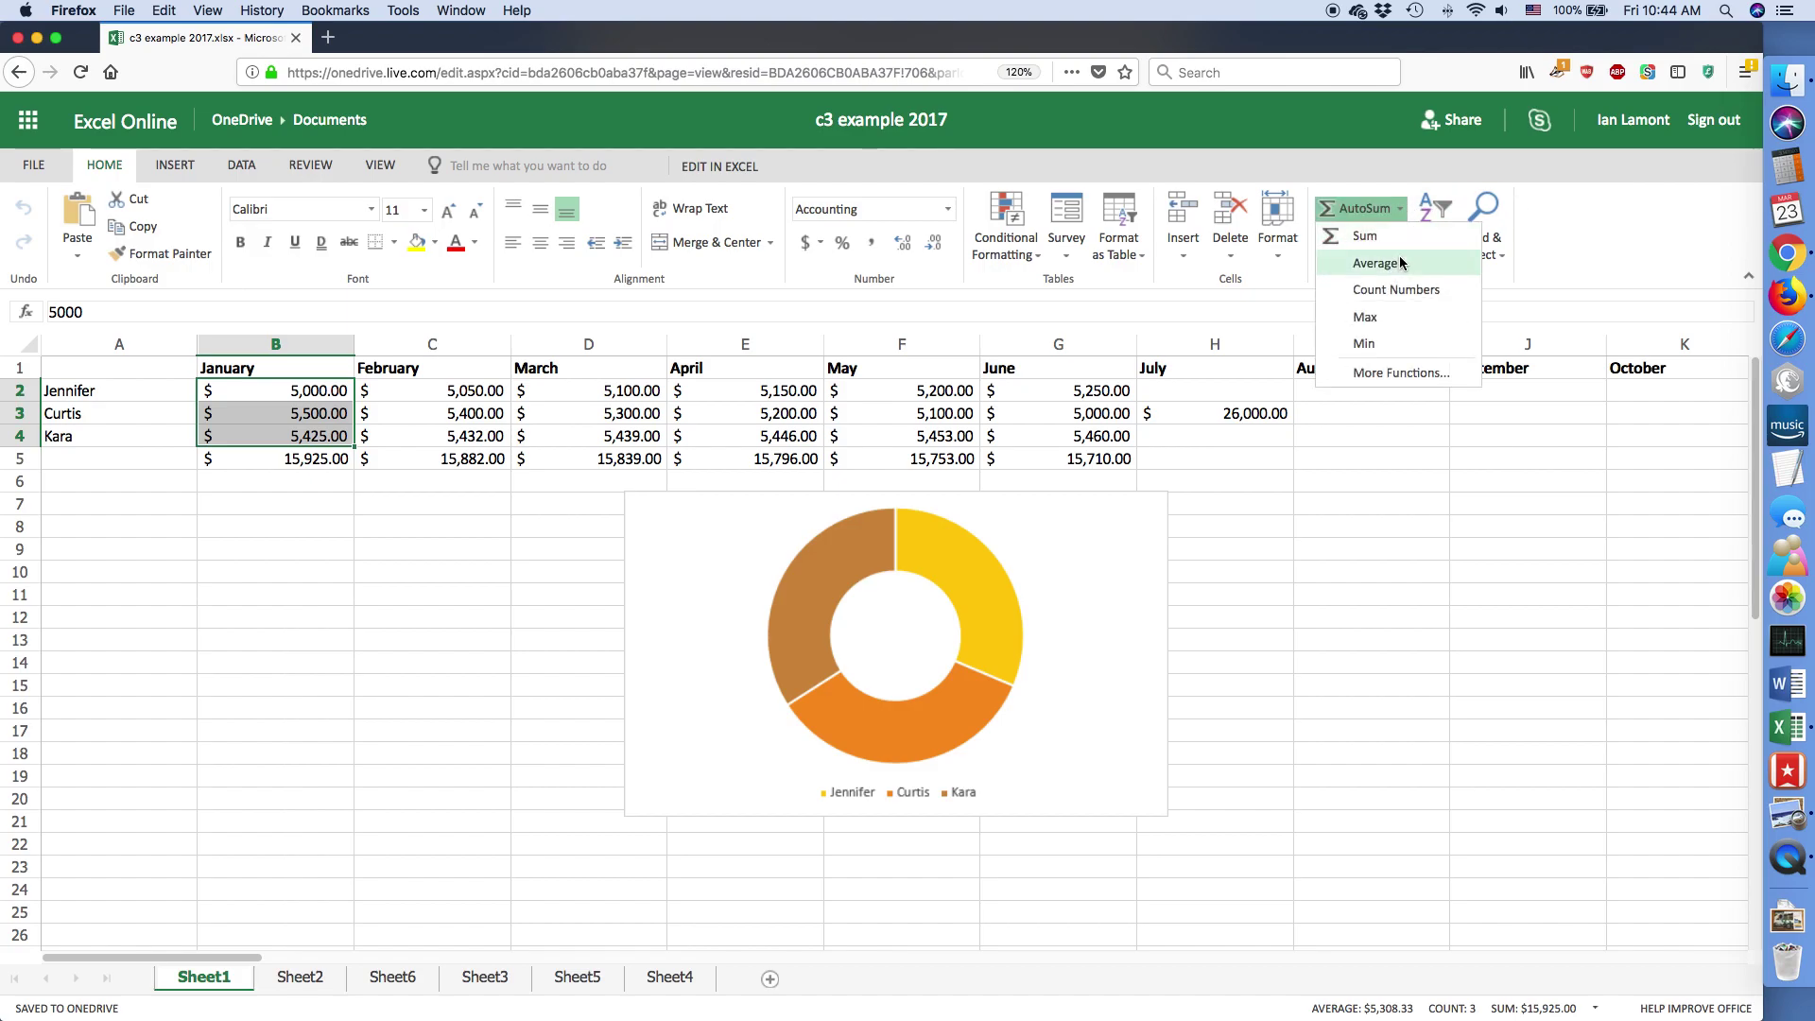
left_click(1409, 371)
left_click(1052, 547)
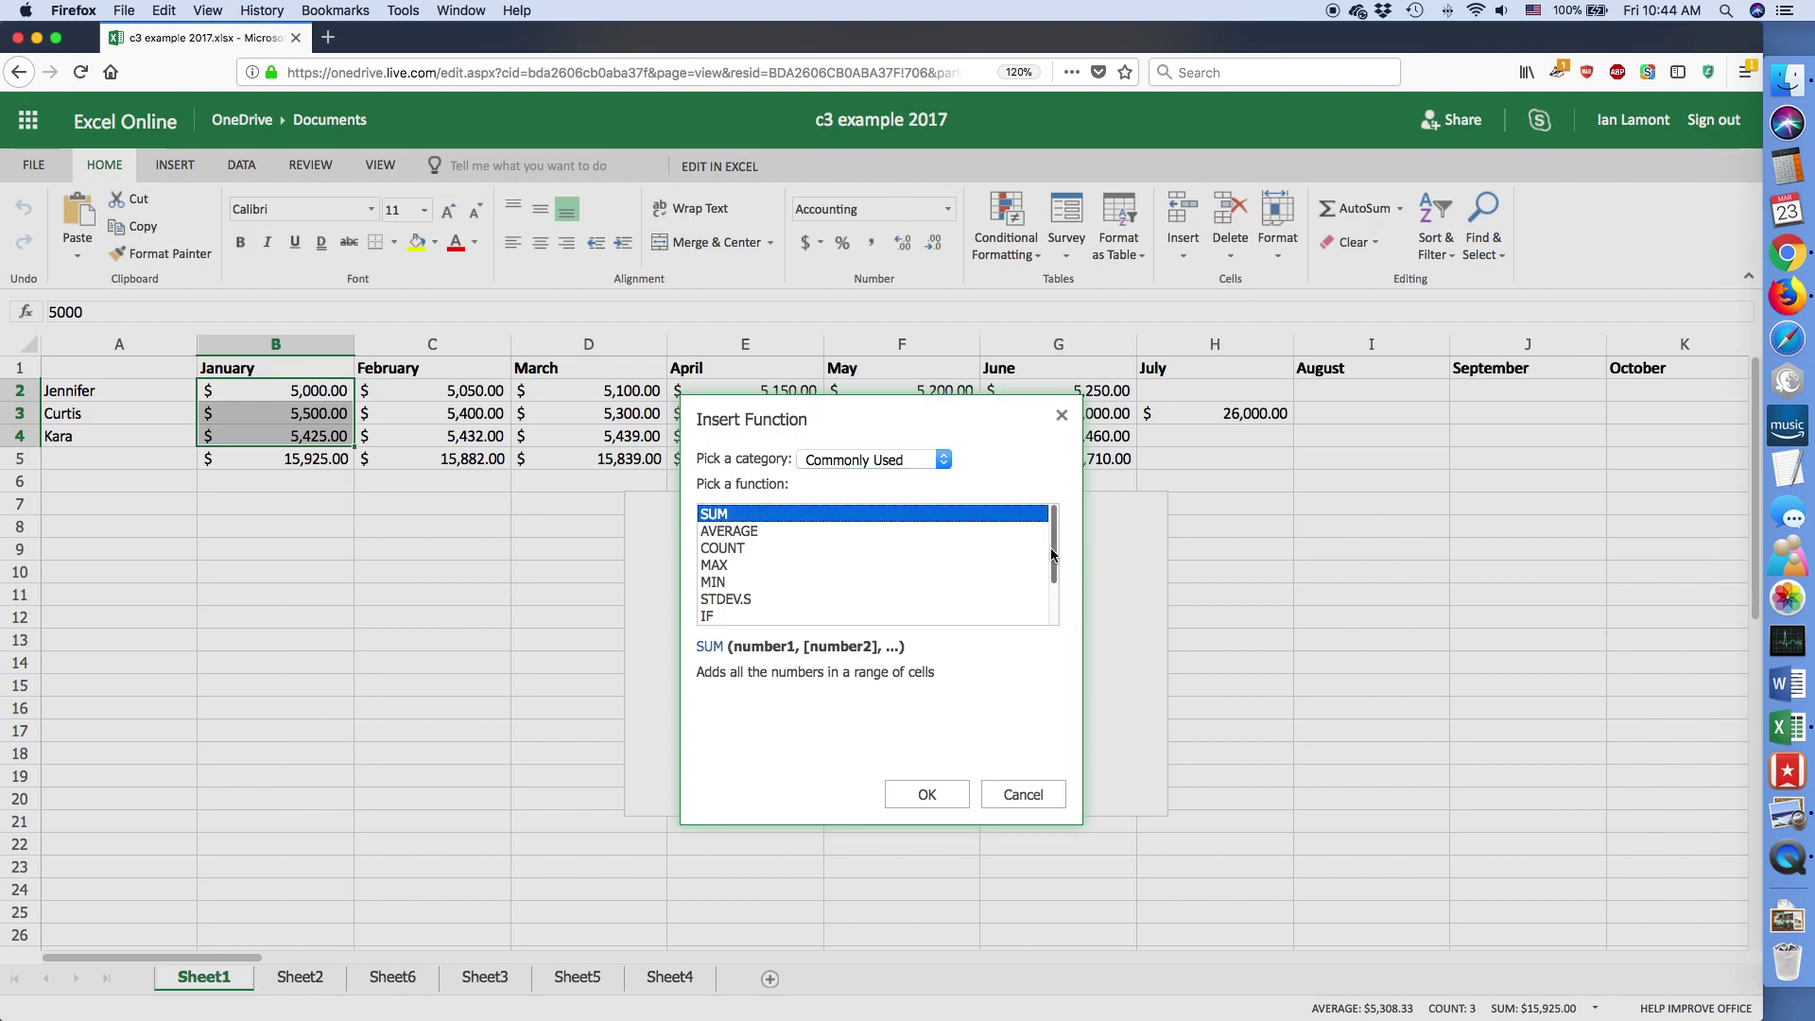
scroll(1051, 547, "down", 1)
left_click(936, 460)
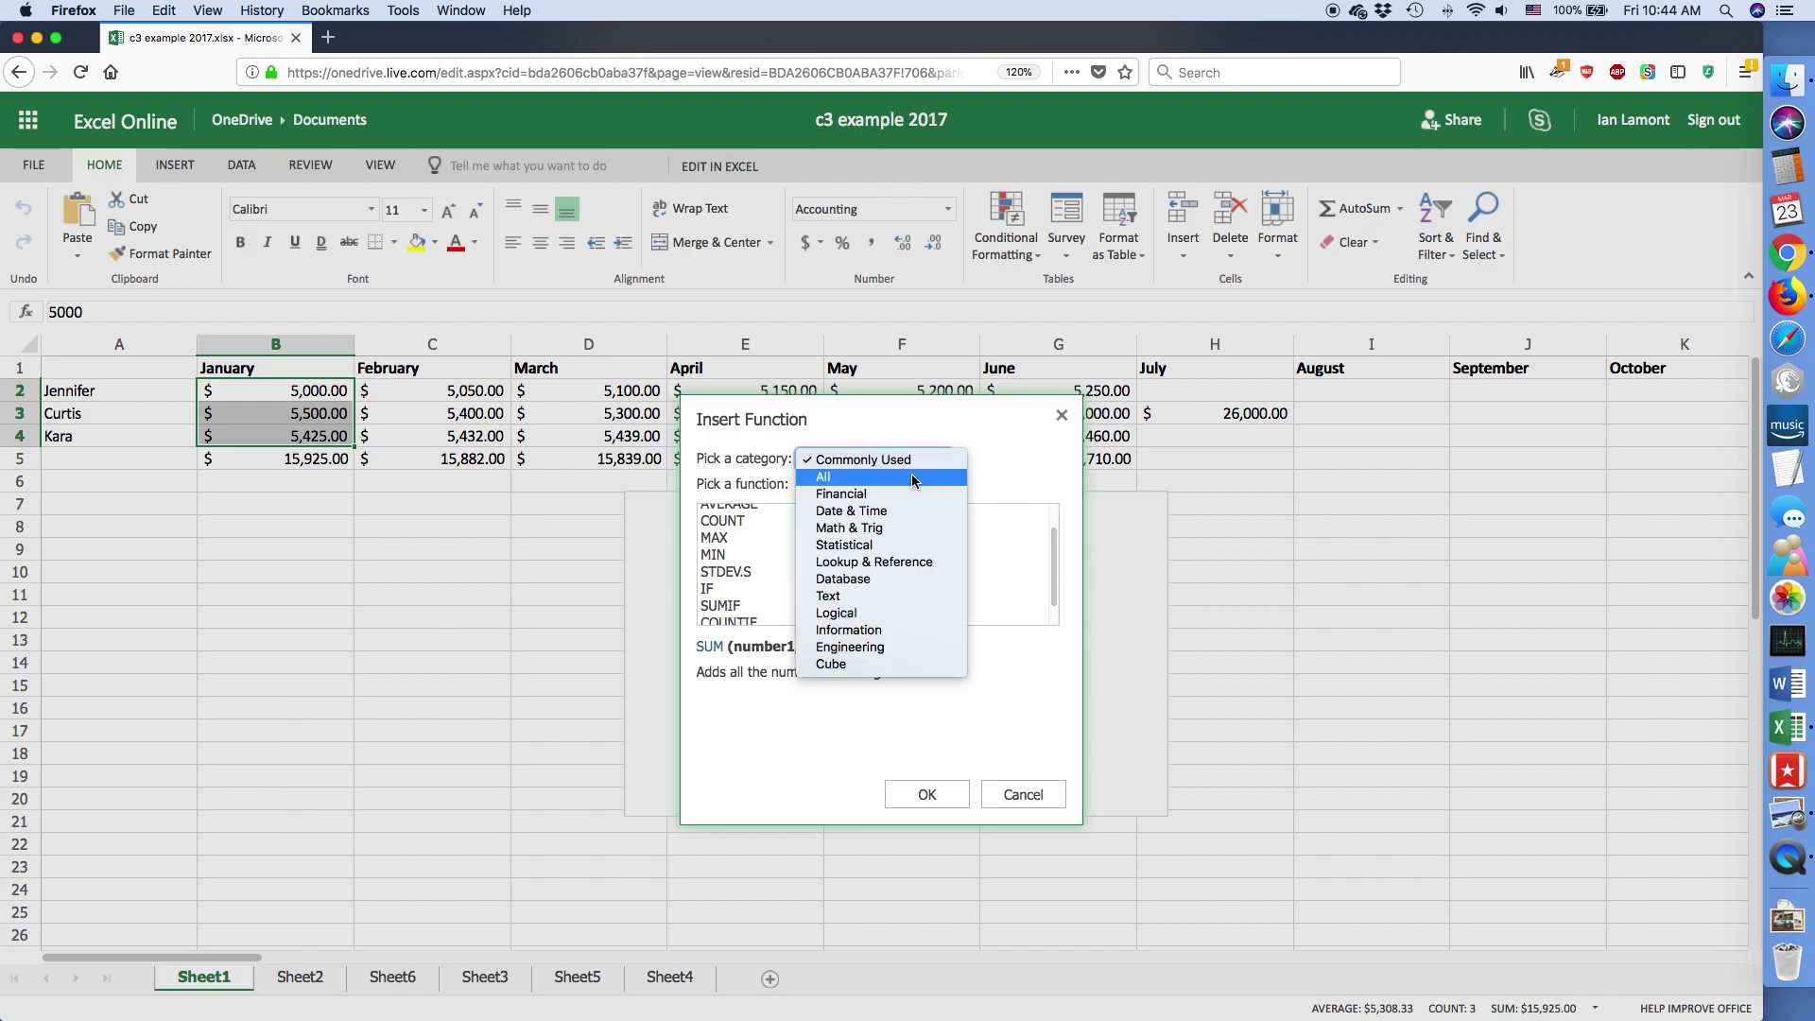
left_click(907, 476)
left_click_drag(1053, 514, 1054, 622)
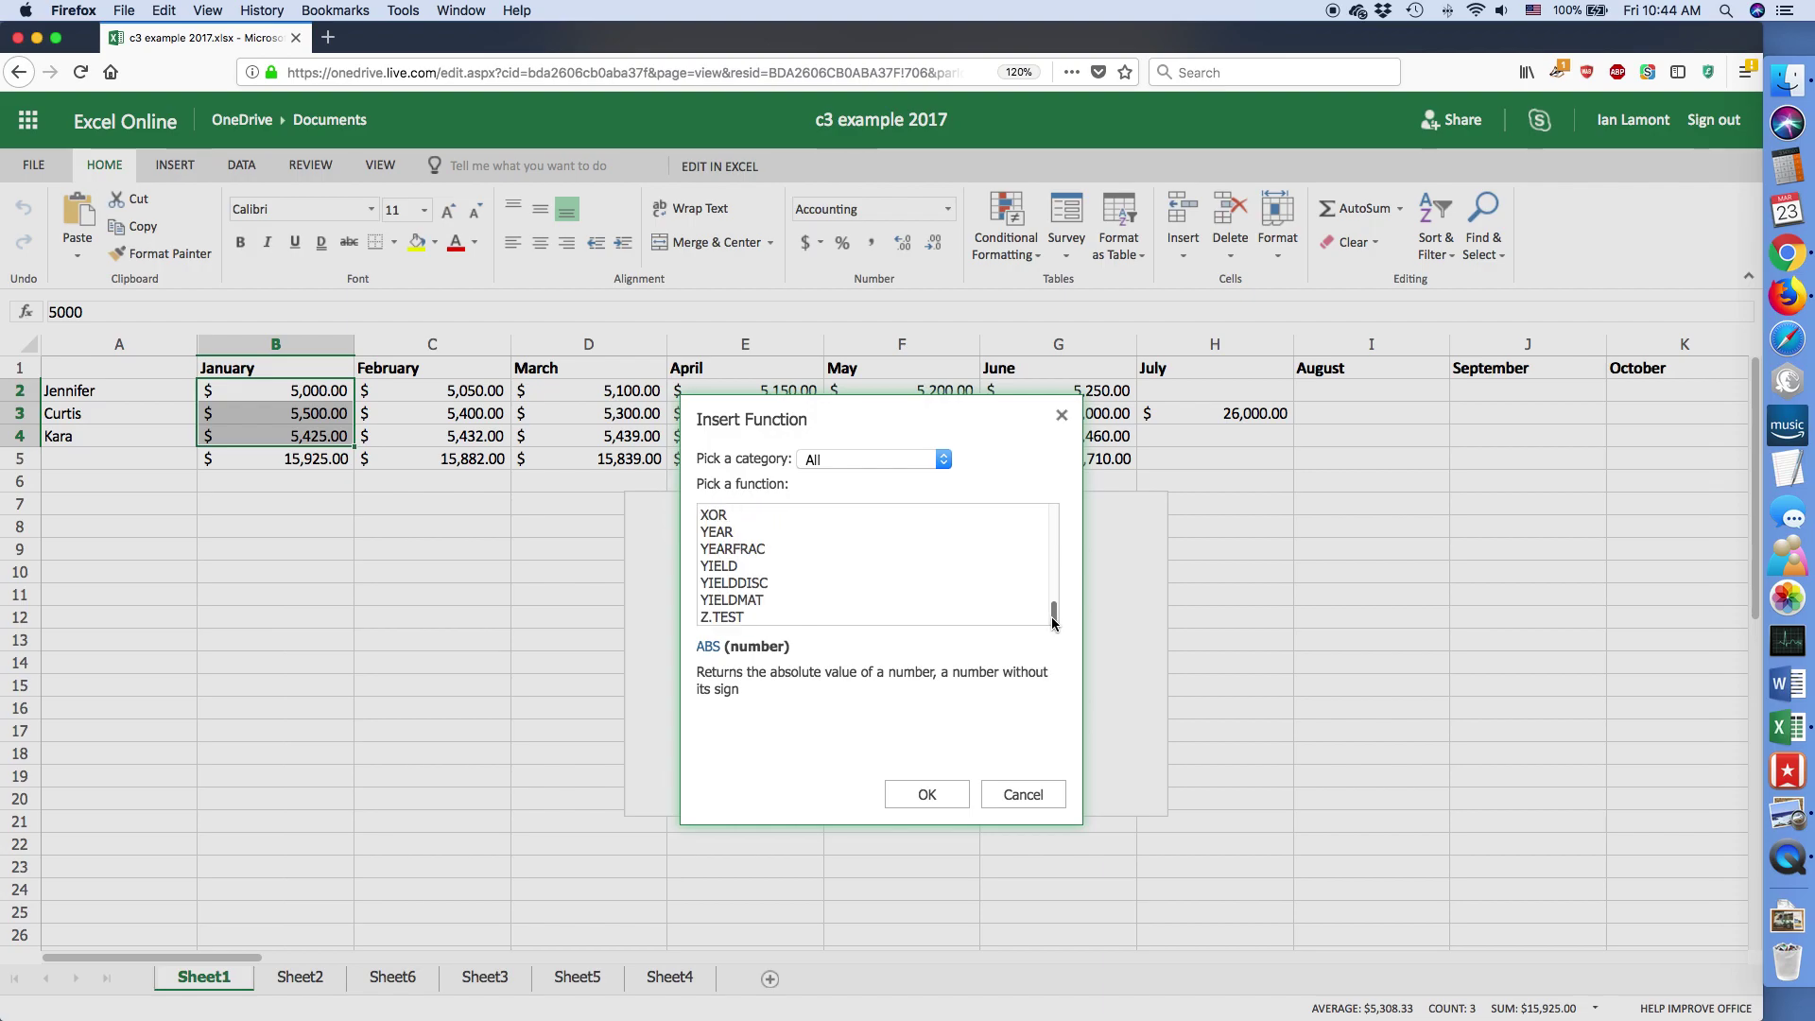
left_click(1034, 796)
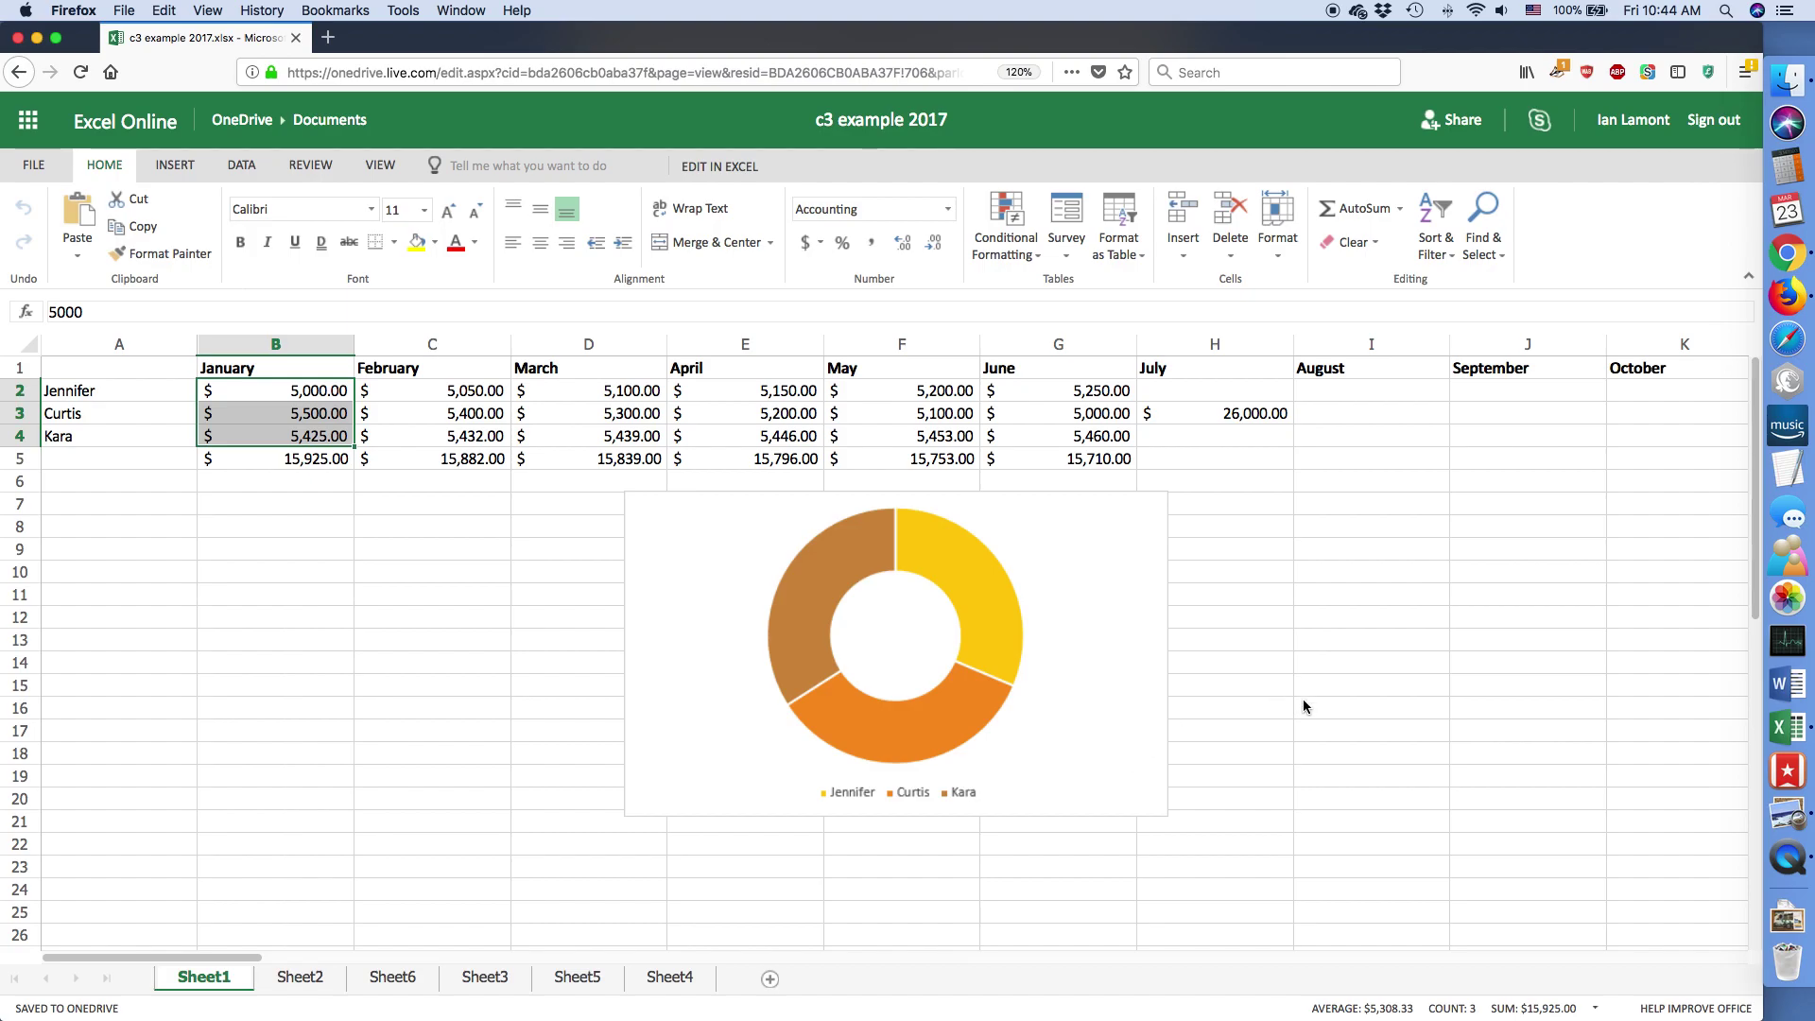
Return to the monthly sales workbook in desktop Excel 2016.
key("super+Tab")
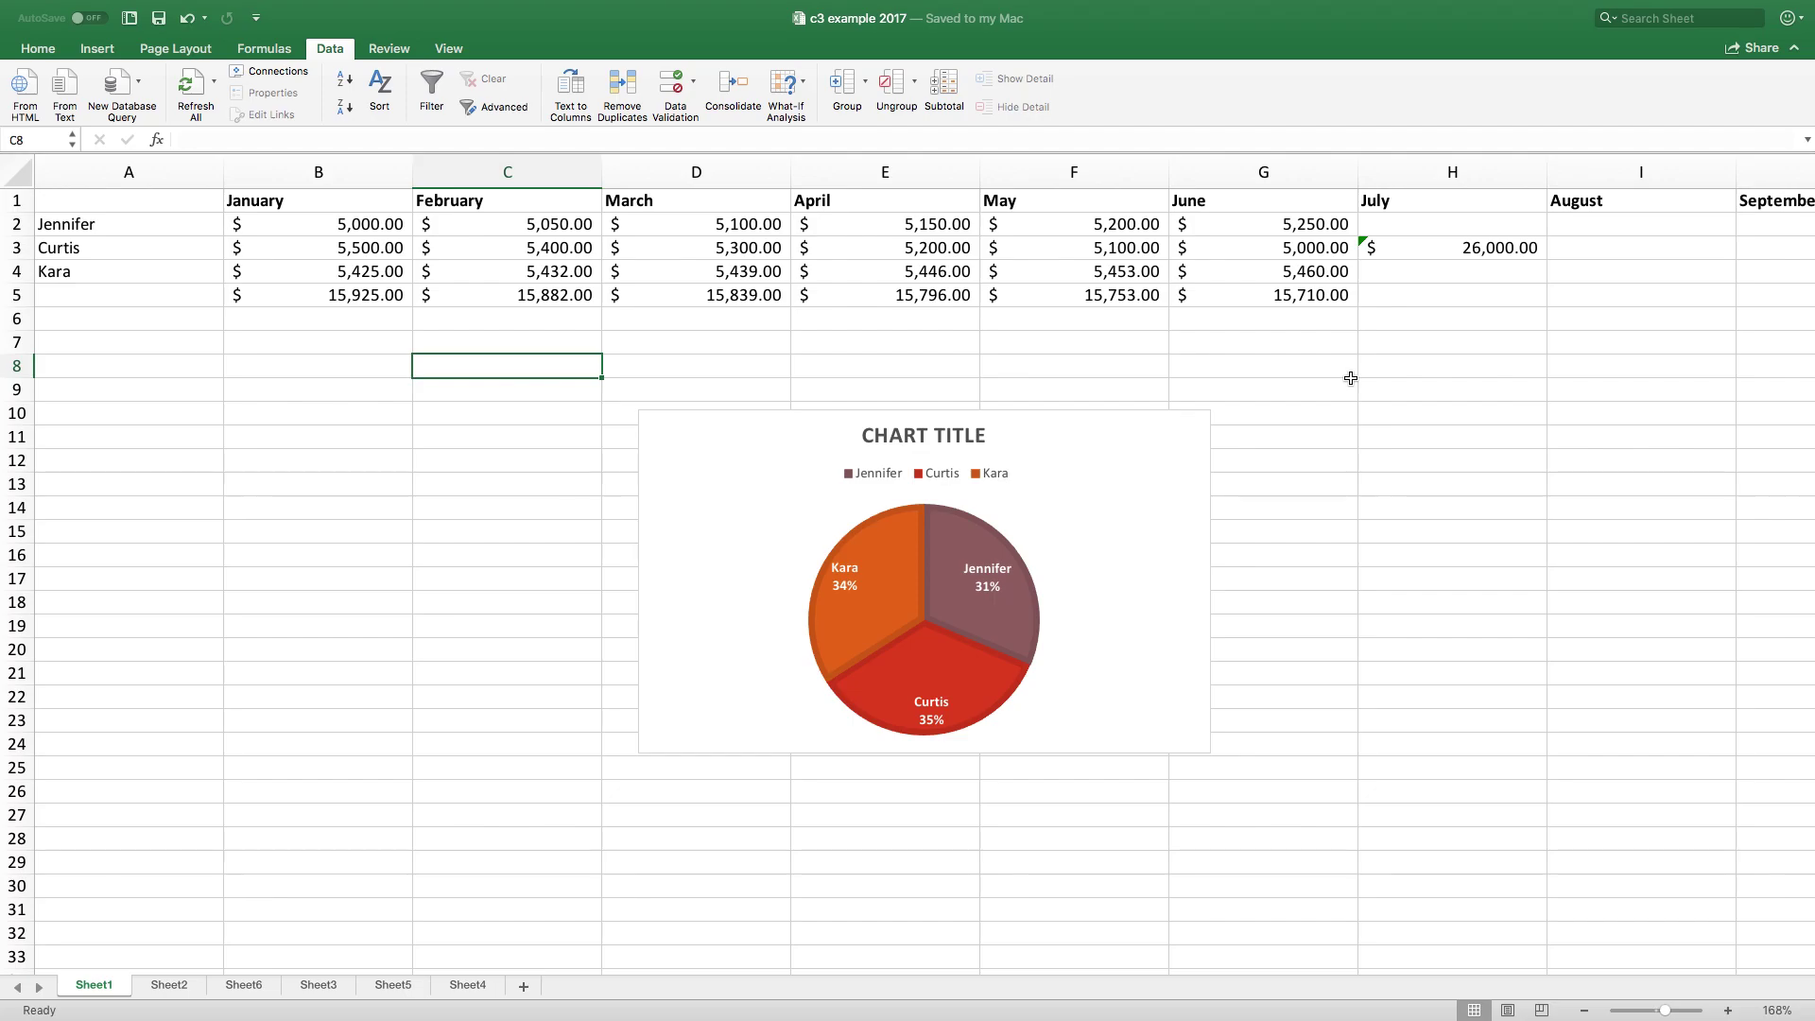
Bring up Preview showing the Excel_RGB.jpg book cover.
key("super+Tab")
key("super+Tab")
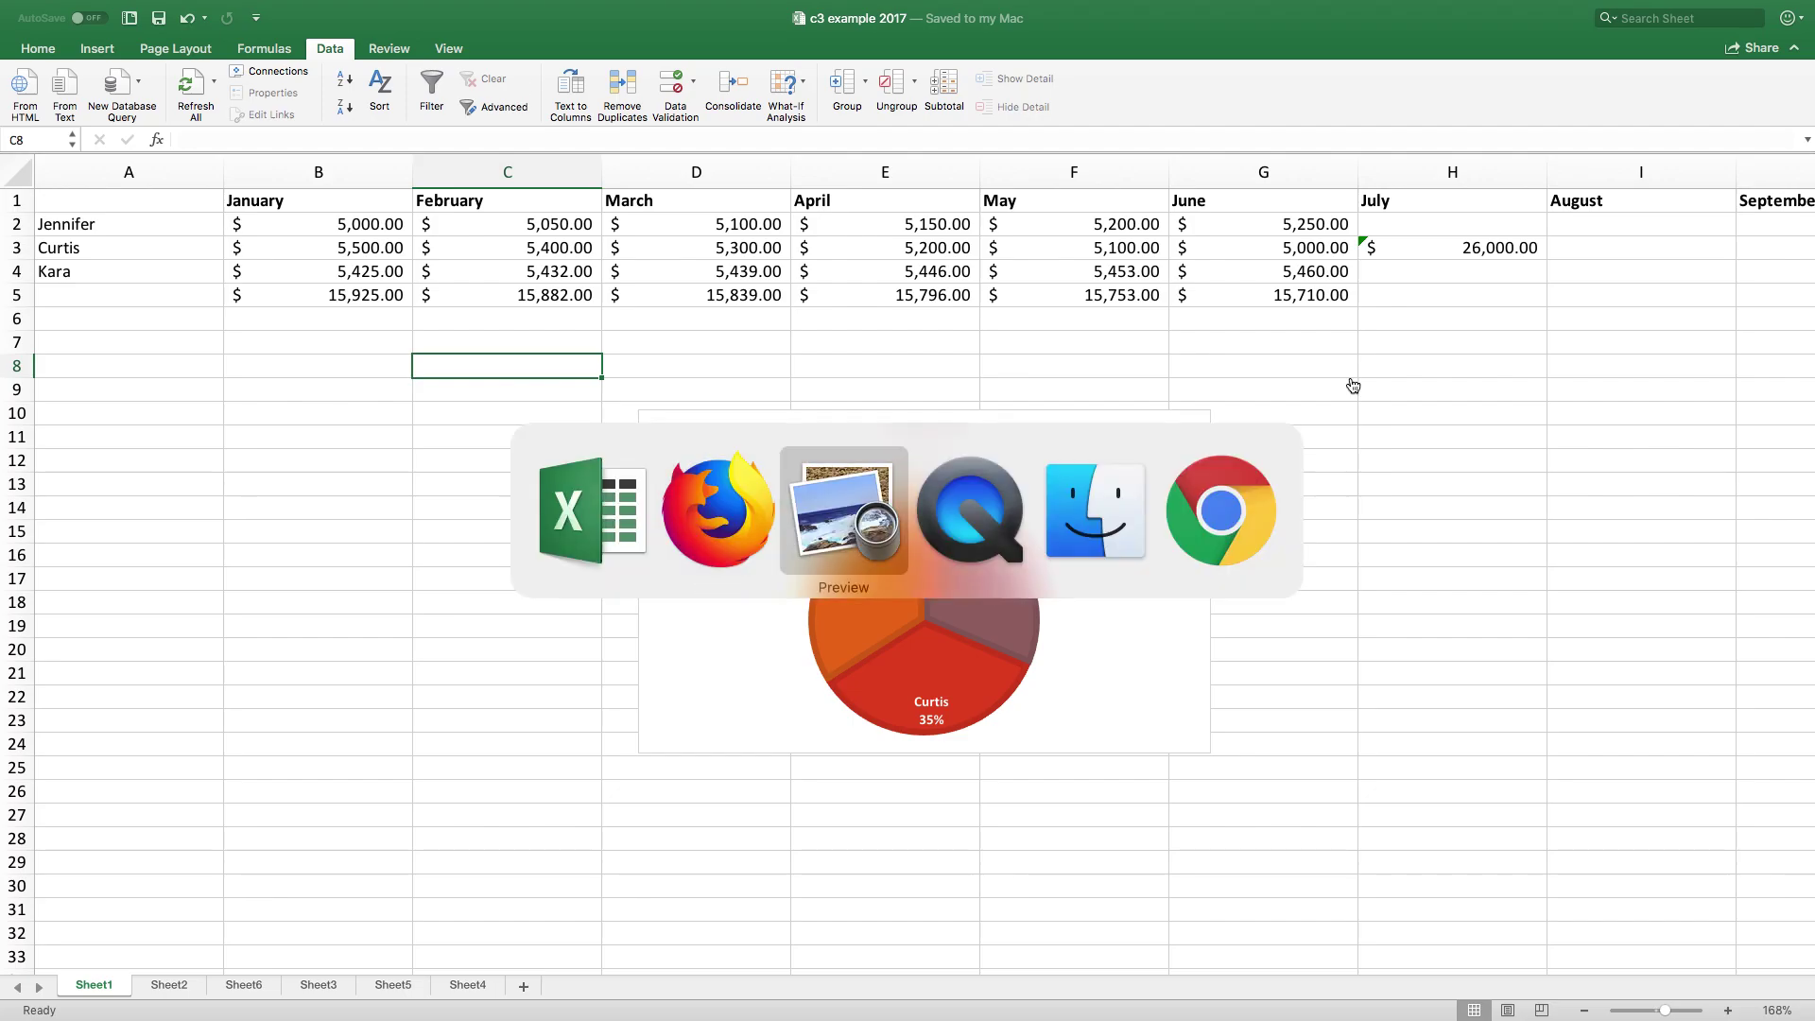